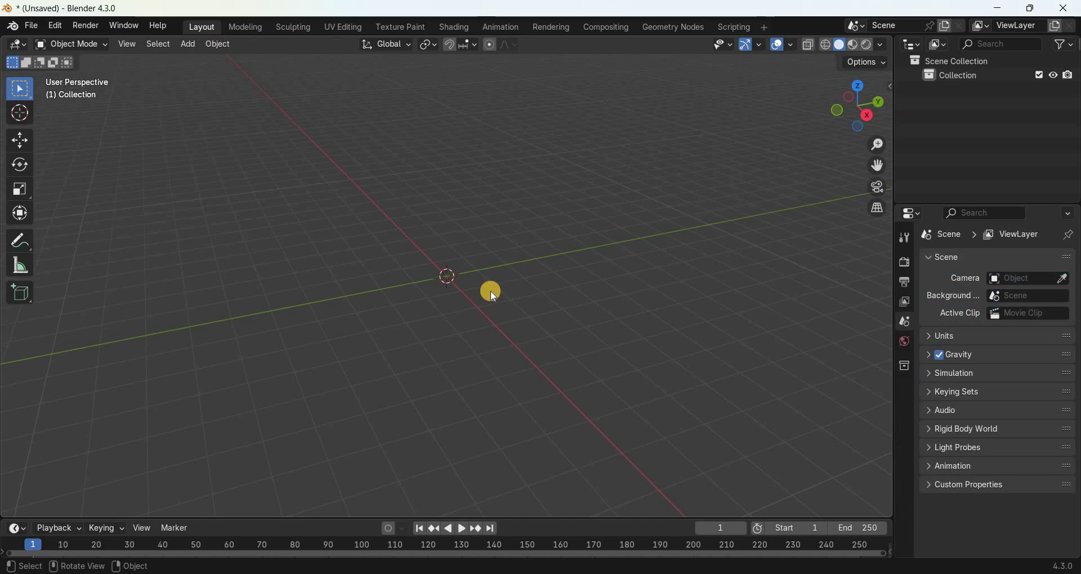
- Add a cube mesh to the empty scene and enter Edit Mode on it
click(192, 50)
mouse_move(254, 60)
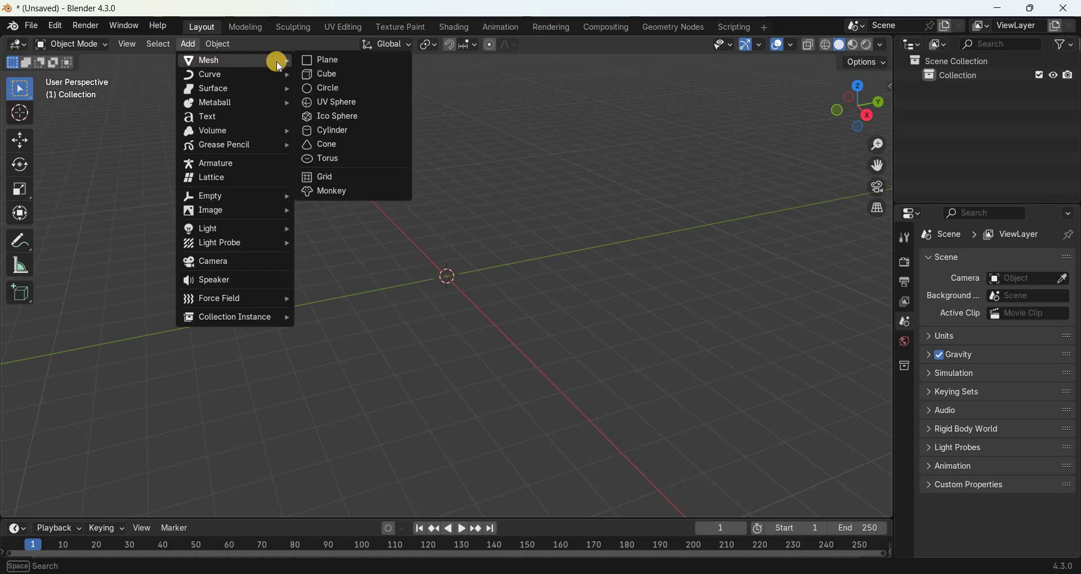
click(338, 74)
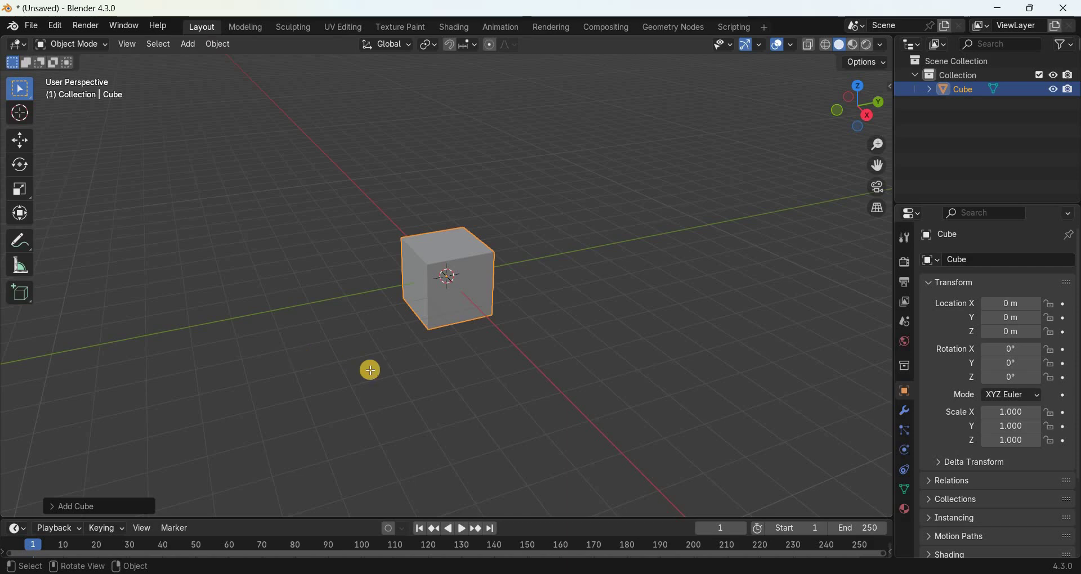
key(Tab)
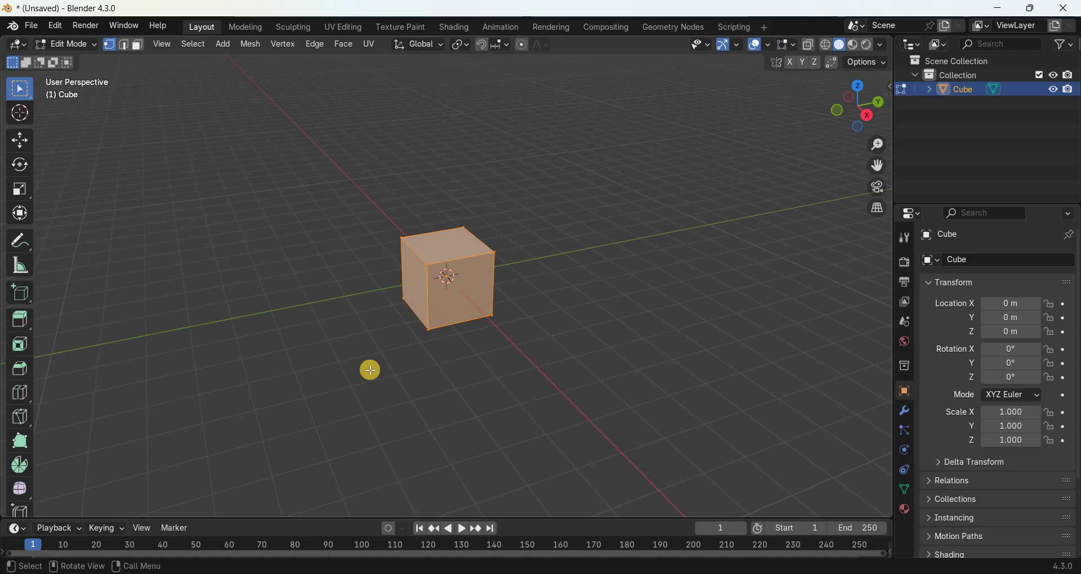
- Extrude only the cube's negative-Y side face outward by 0.306 m and scale the extruded face by 0.704
key(3)
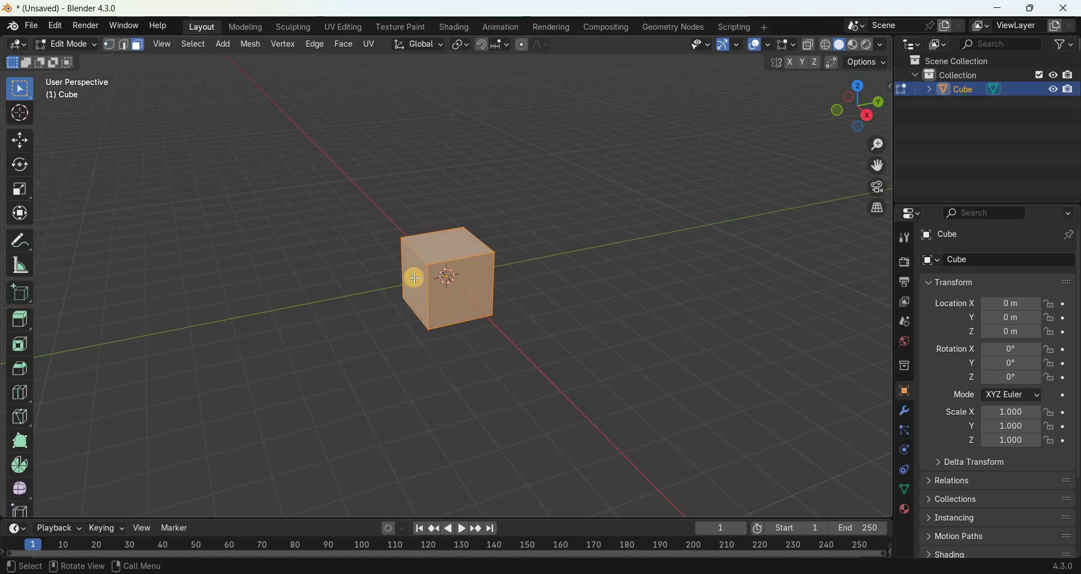
key(alt+a)
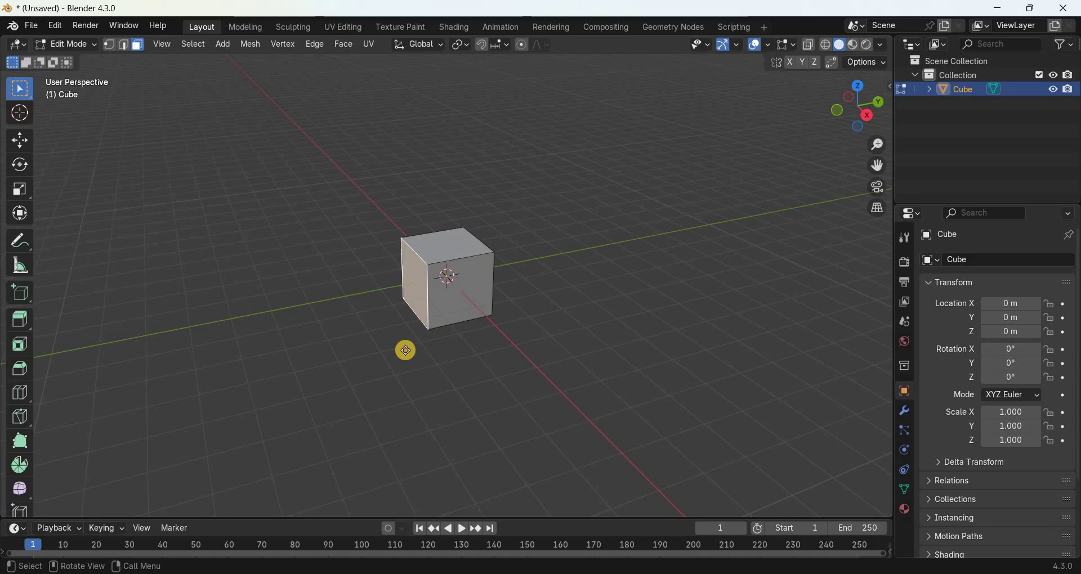
key(e)
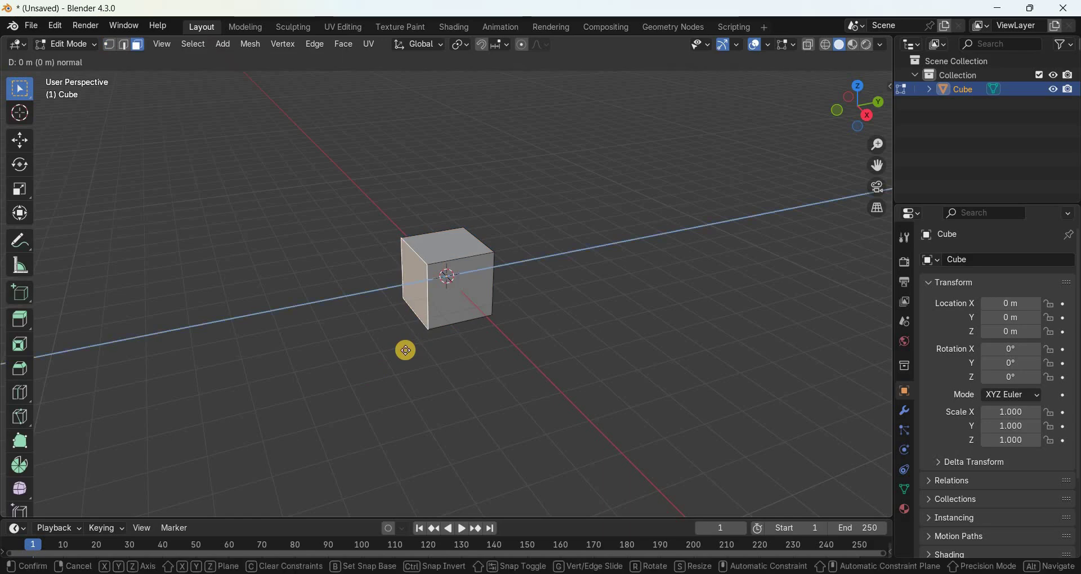
text(0.)
text(306)
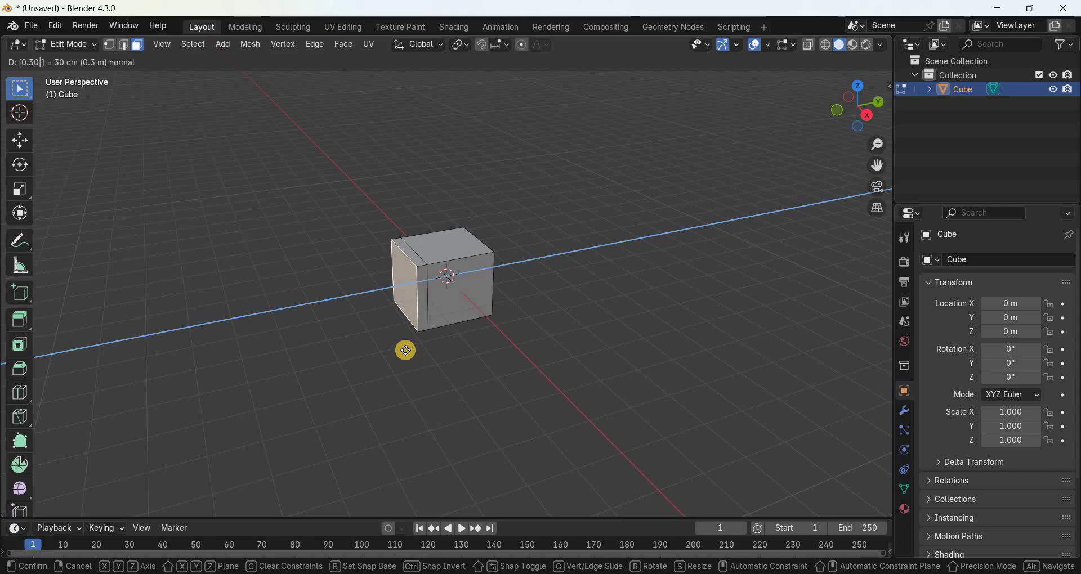
key(Return)
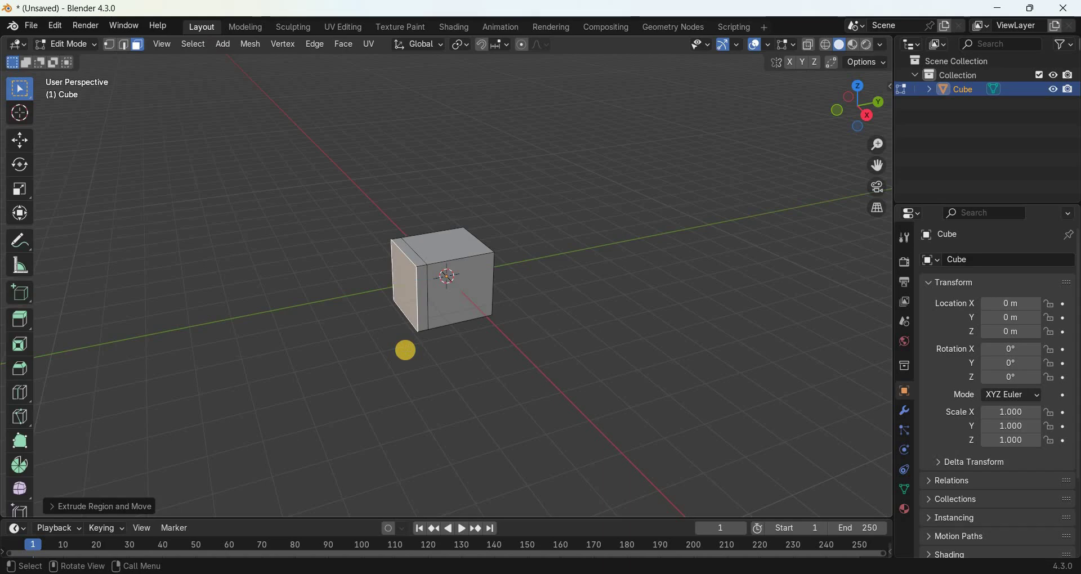
key(s)
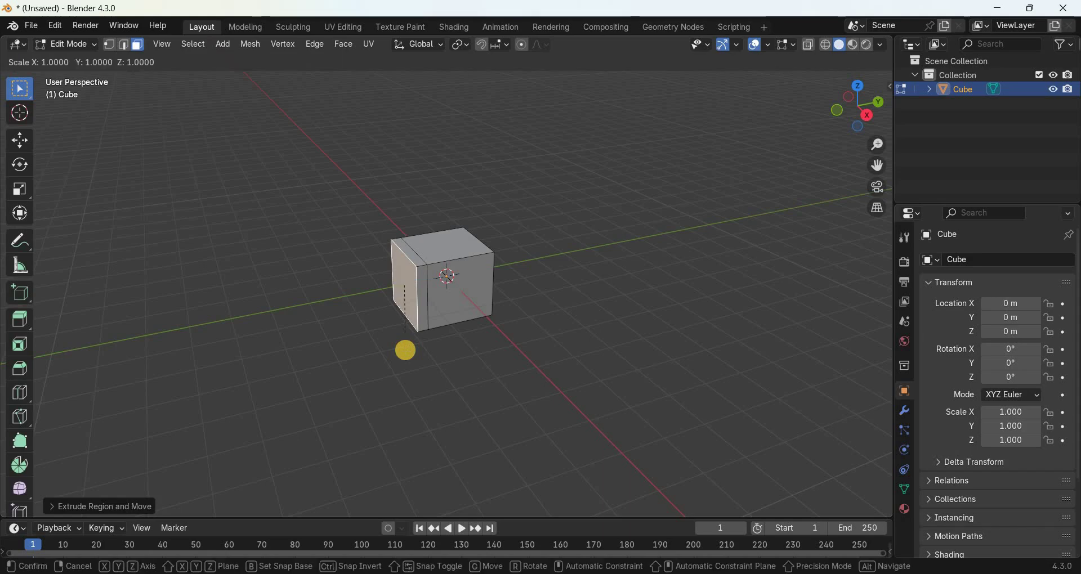
text(0.704)
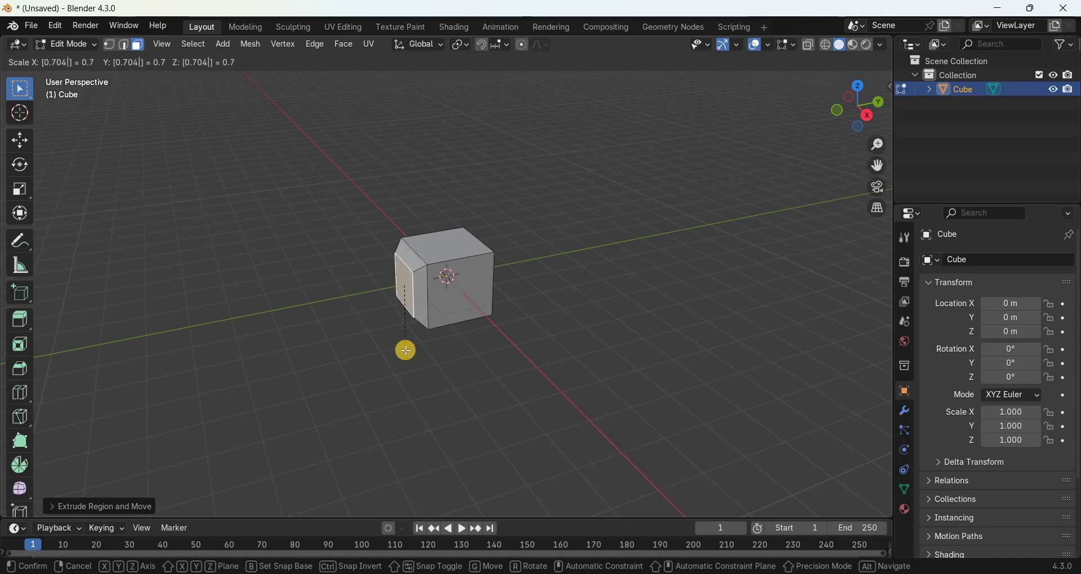
key(Return)
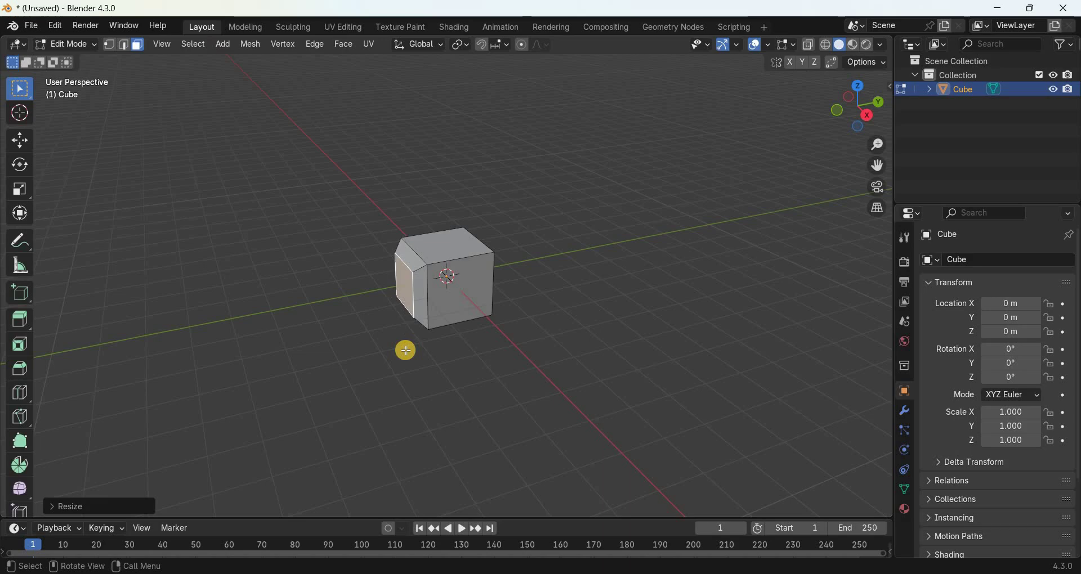
- Extrude the narrowed end face outward by 0.318 m
key(e)
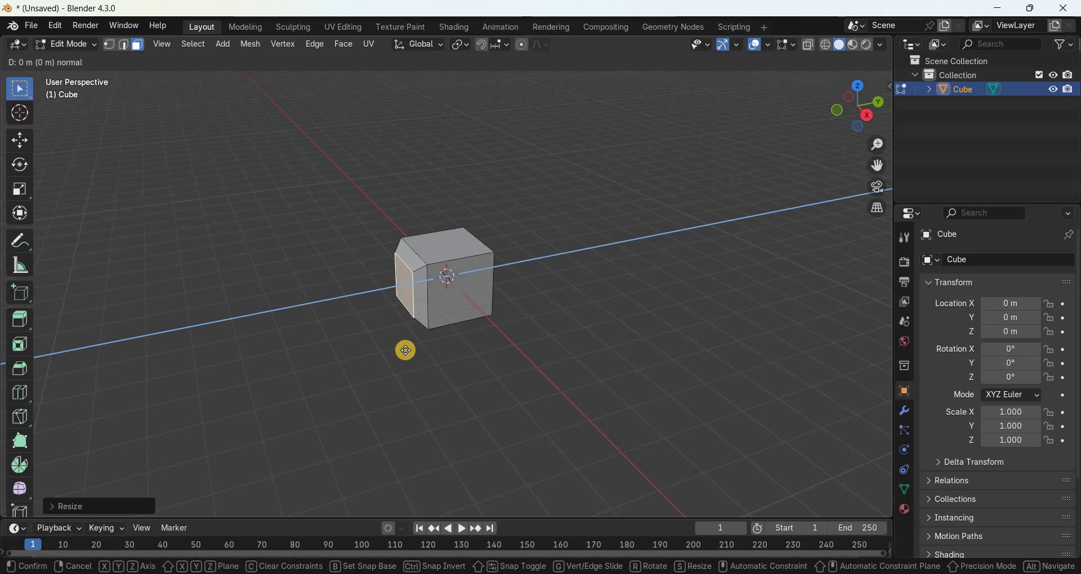
text(0.31)
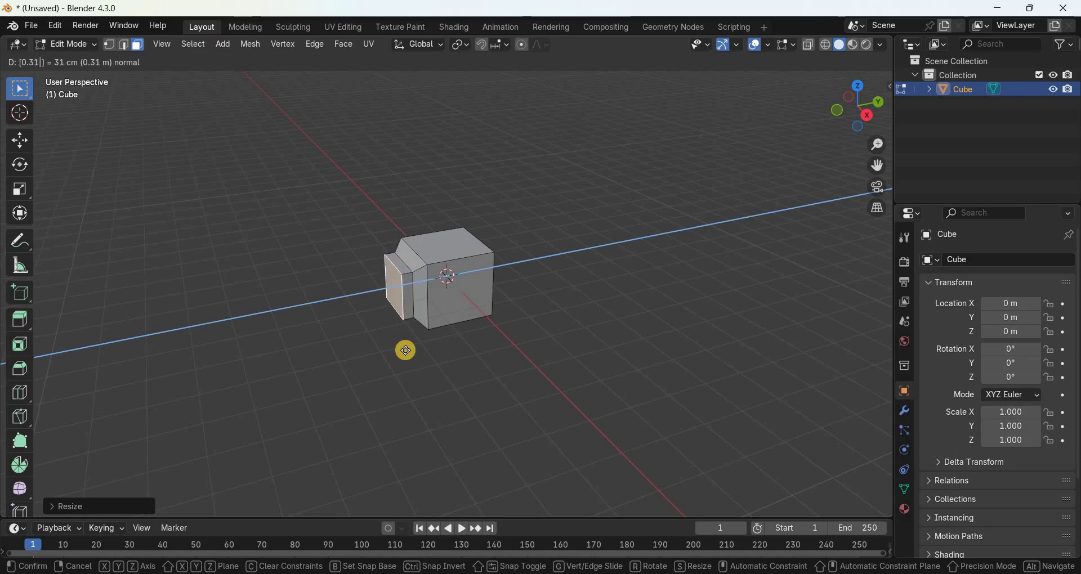
text(8)
key(Return)
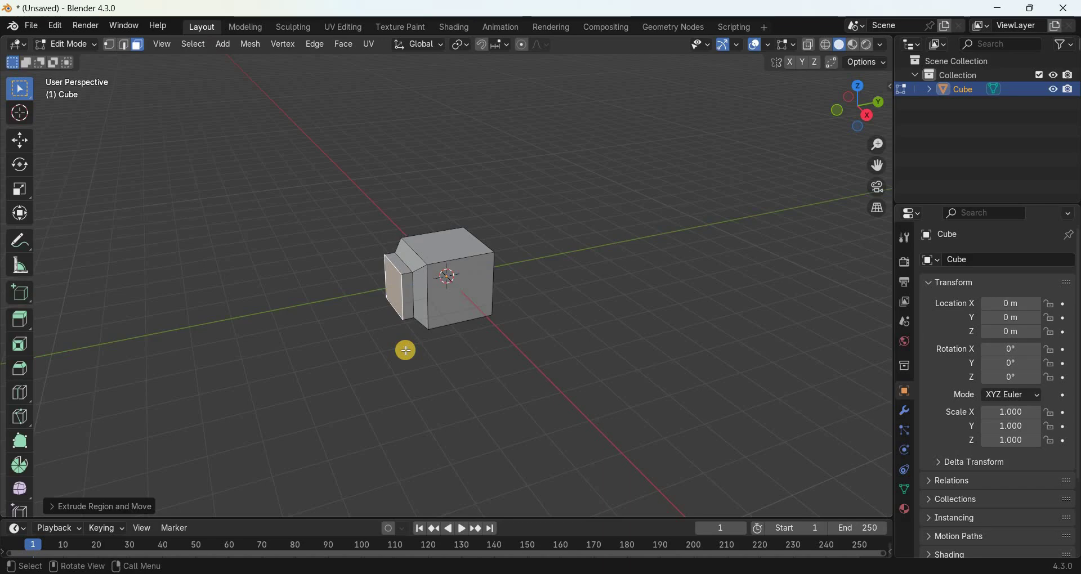
- Extrude the end face by another 0.305 m and flare it by scaling the new face by 1.508
key(e)
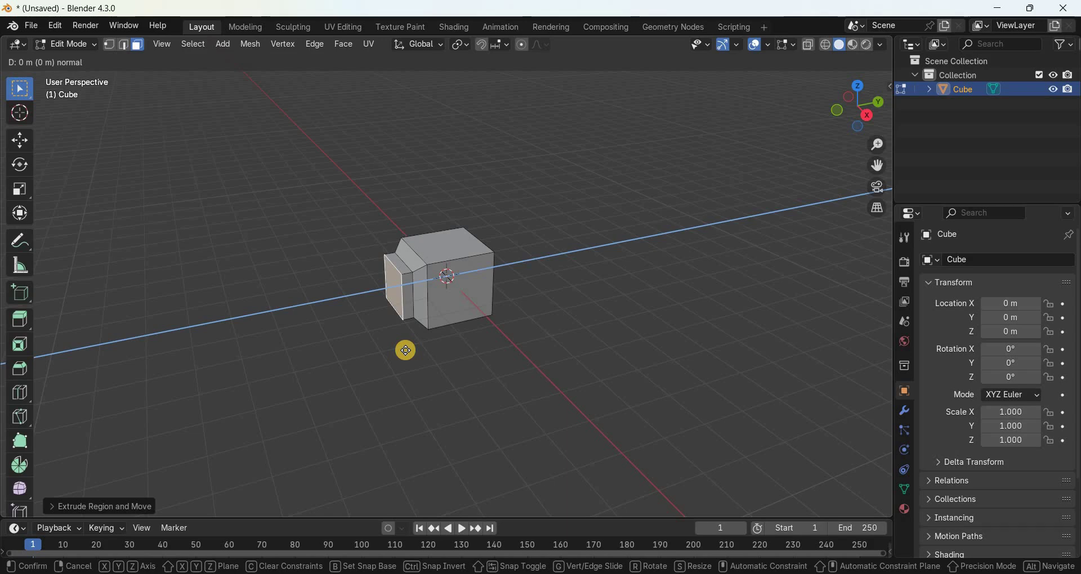
text(0.305)
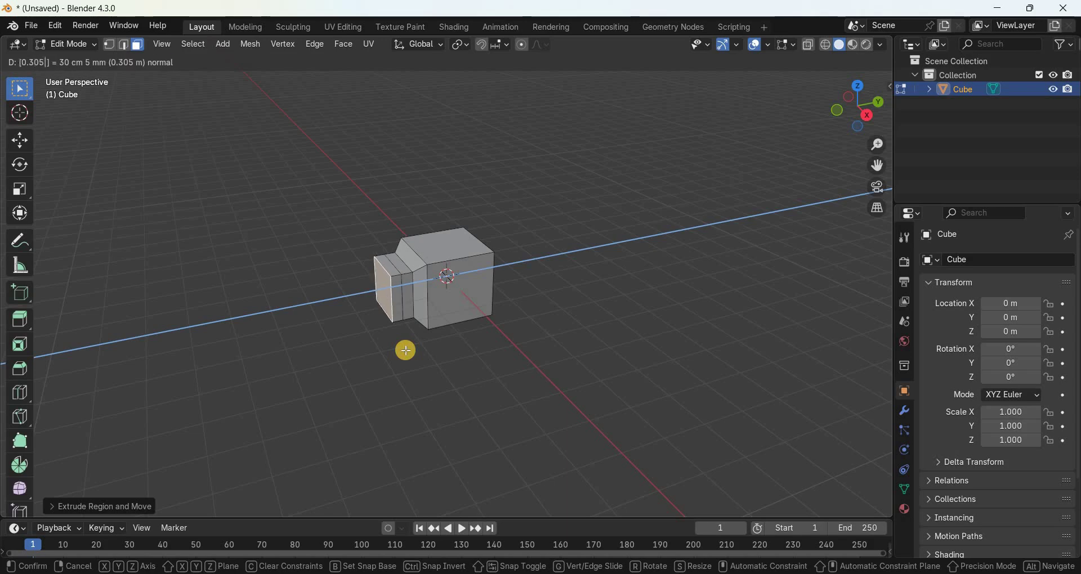
key(Return)
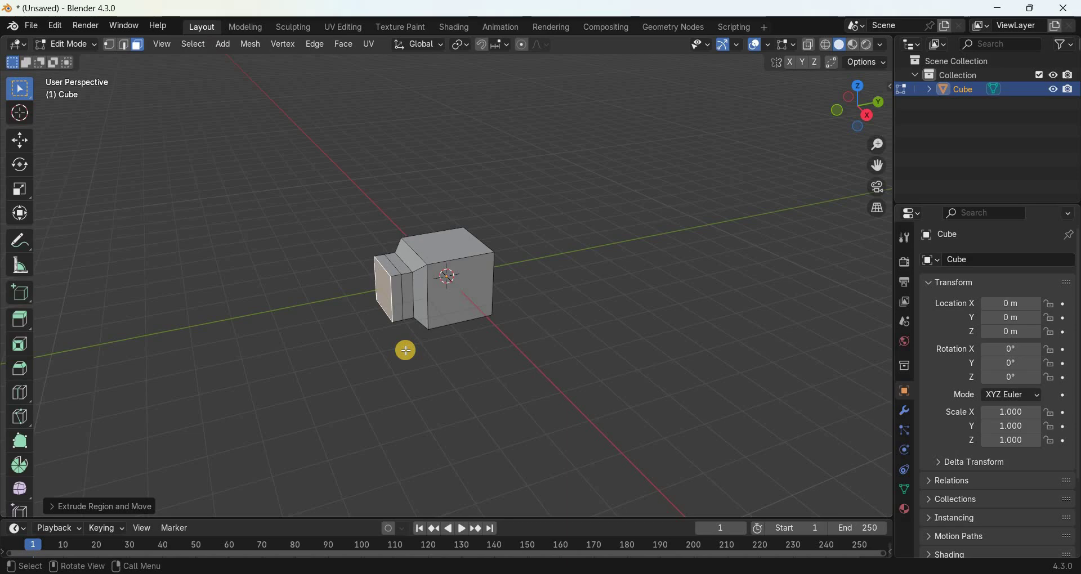
key(s)
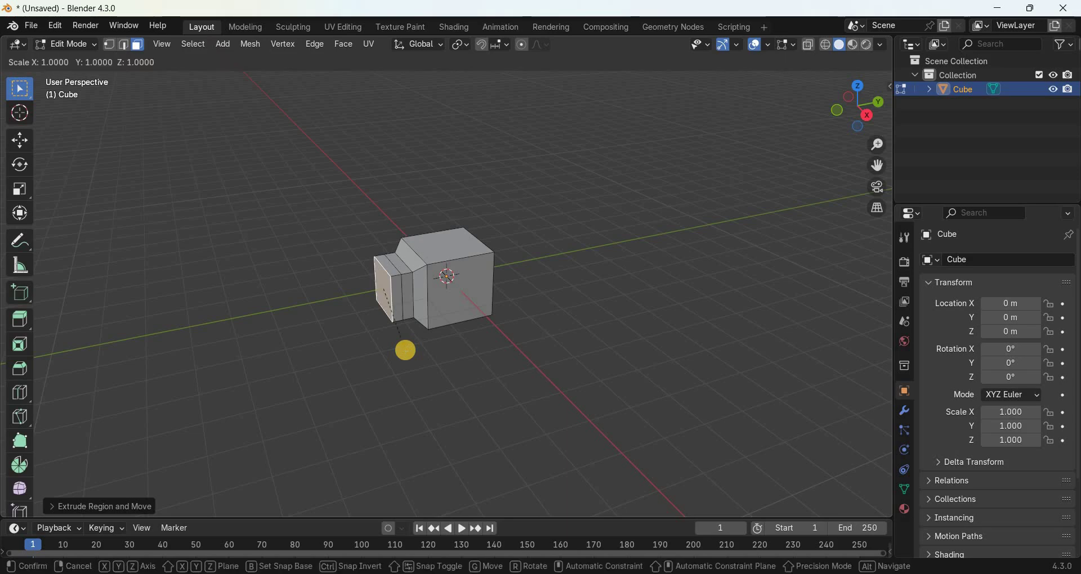
text(1.508)
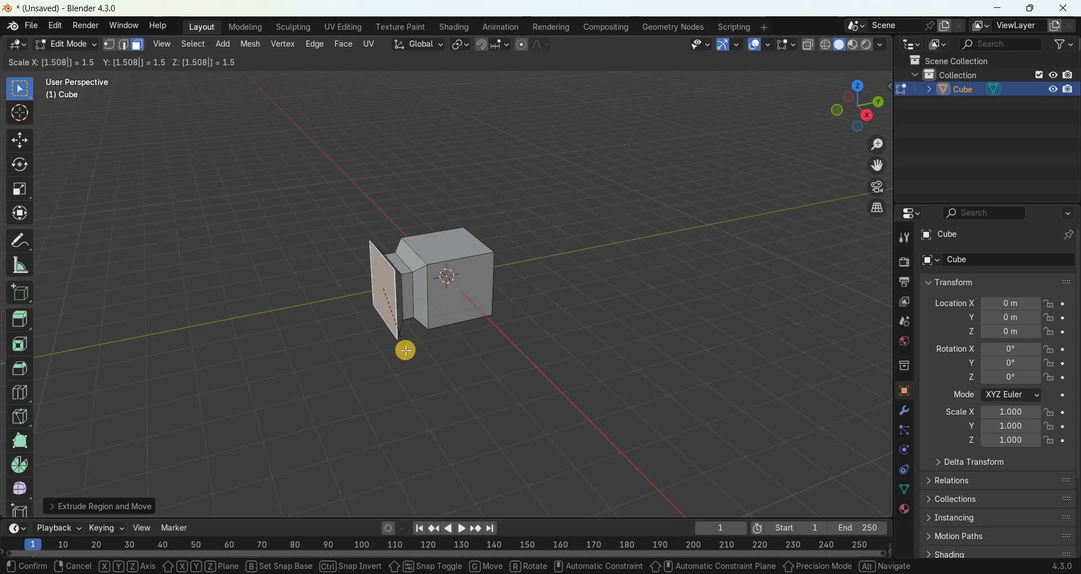
key(Return)
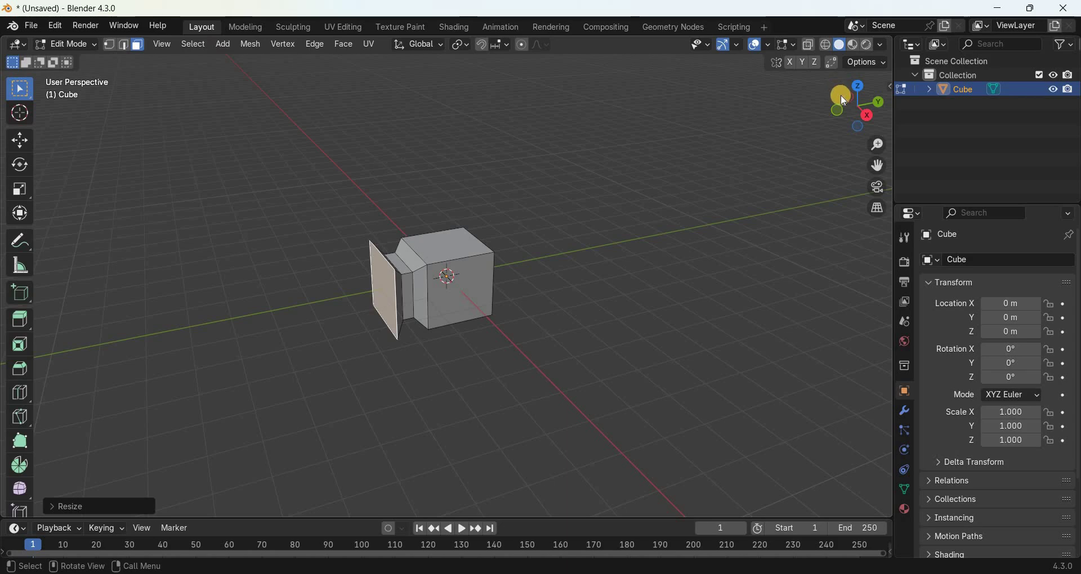
- Add two evenly spaced vertical loop cuts running through the flared end face and around the body
drag(848, 101, 876, 140)
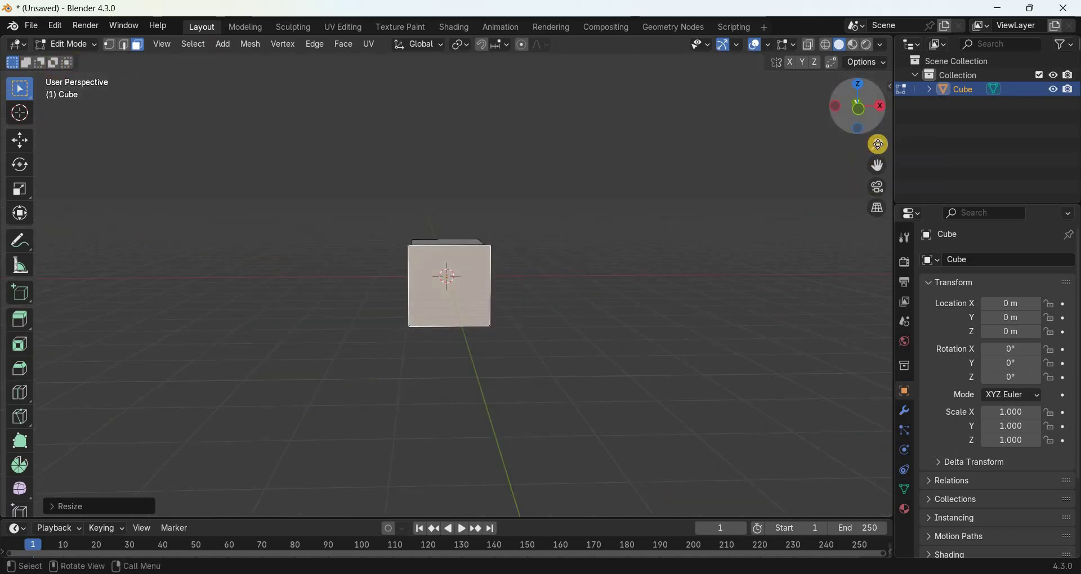
scroll(872, 93, up, 5)
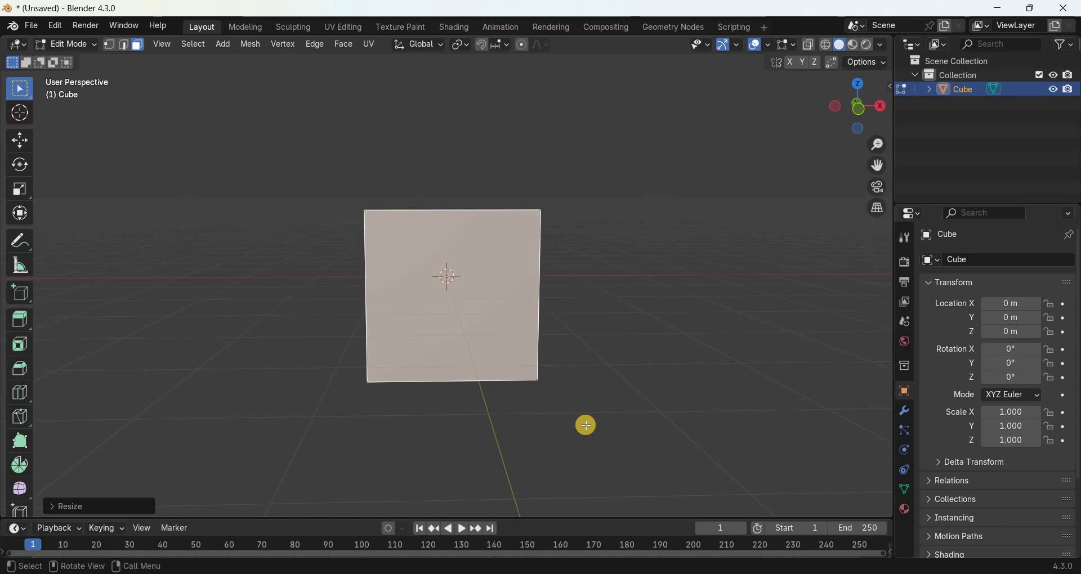
drag(873, 111, 436, 469)
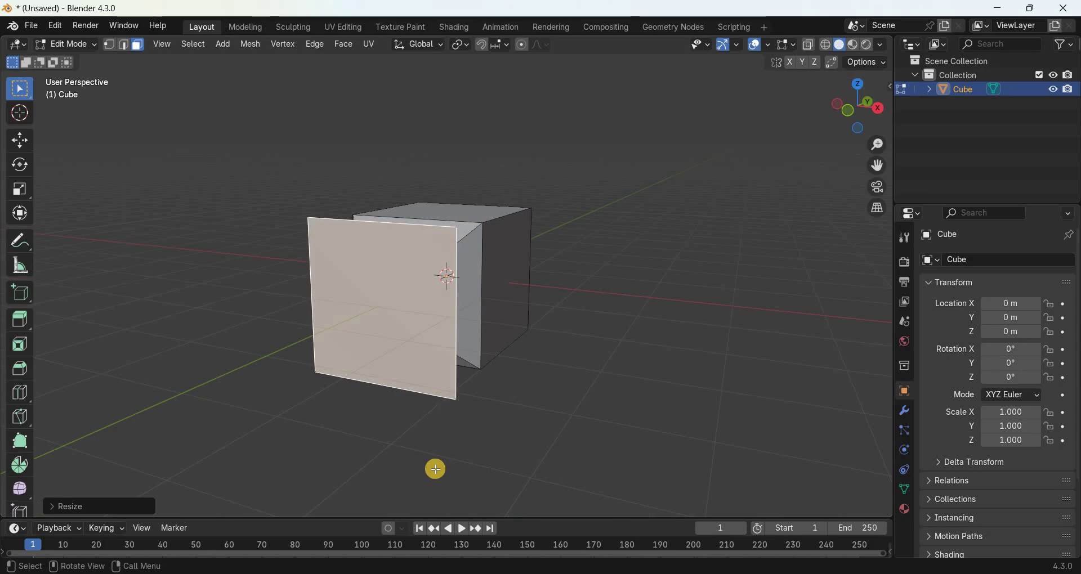
key(ctrl+r)
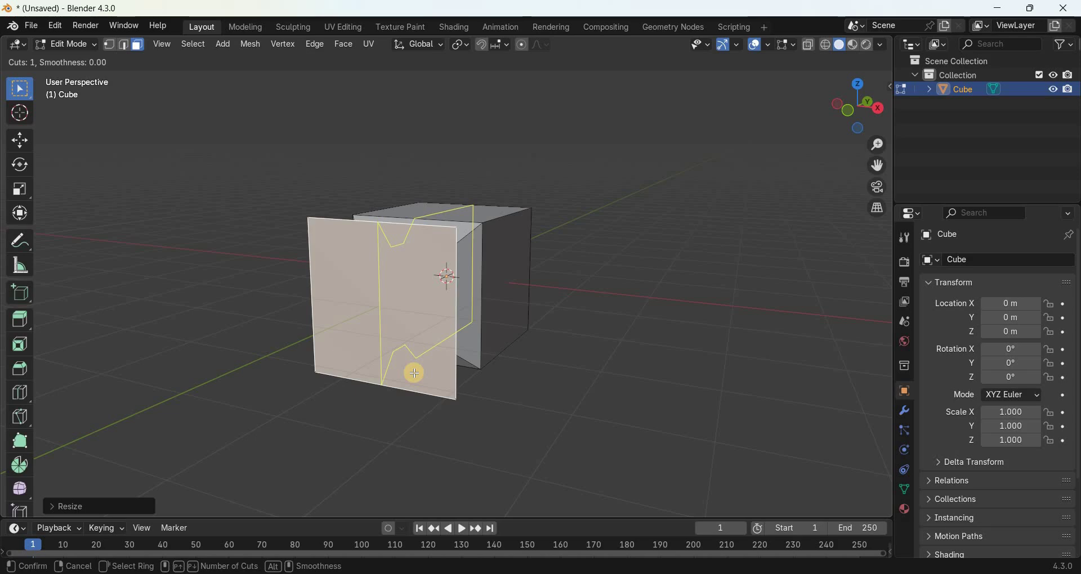
key(2)
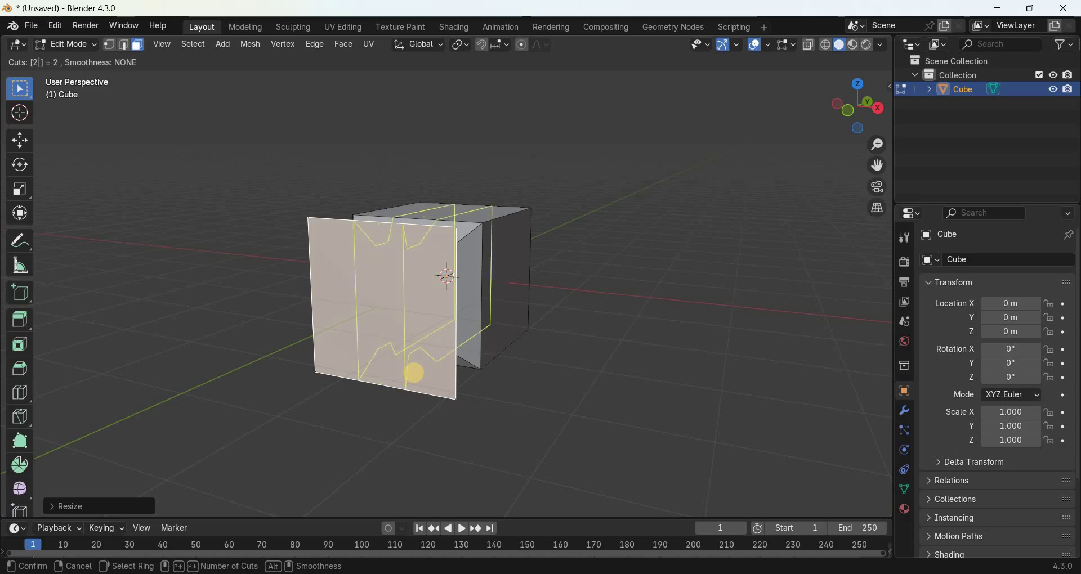
click(415, 374)
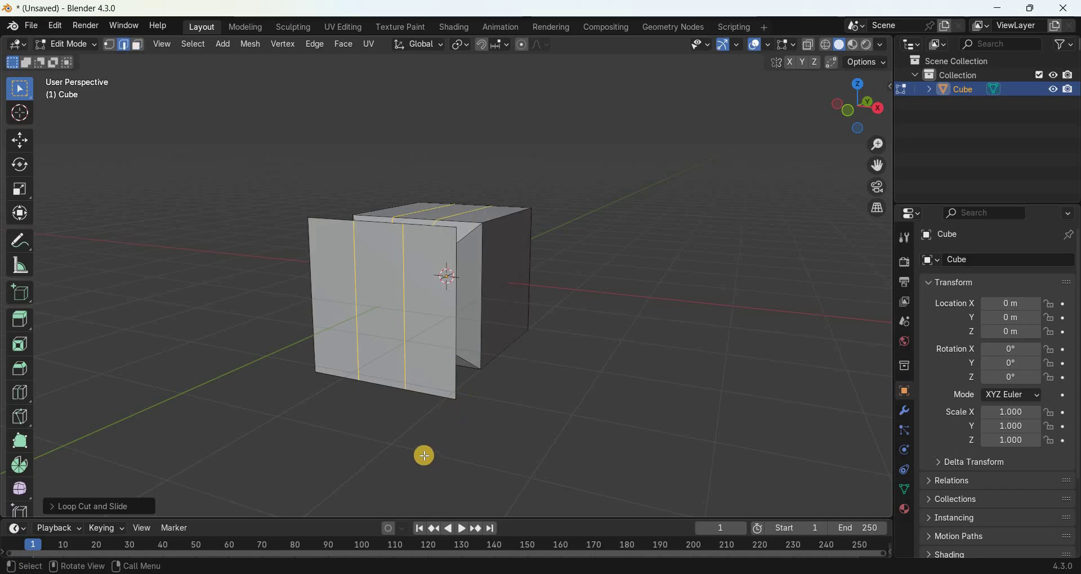
- Add two evenly spaced horizontal loop cuts around the mesh, dividing the flared end face into a three-by-three grid
key(ctrl+r)
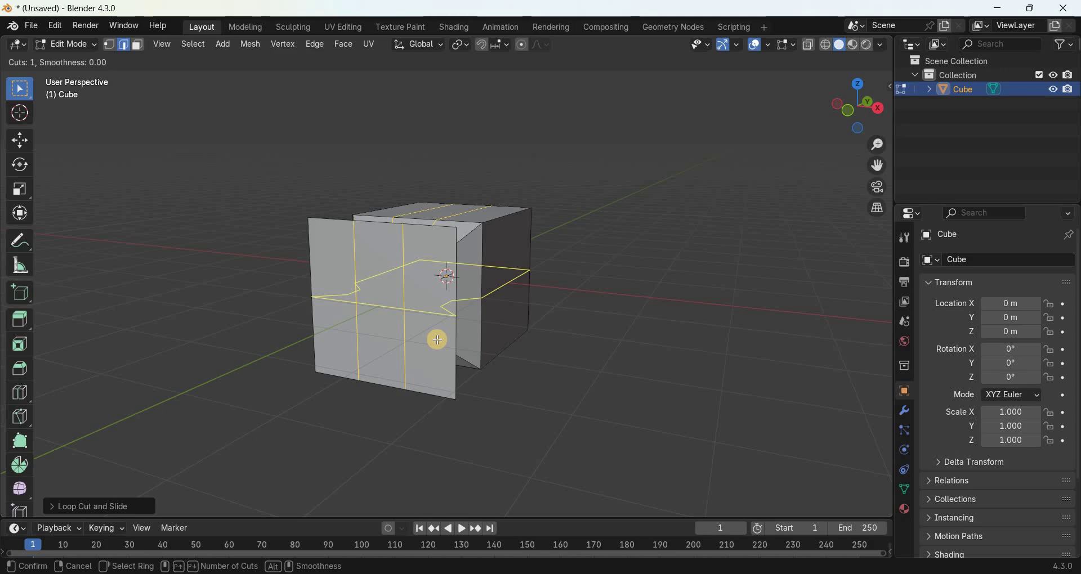
key(2)
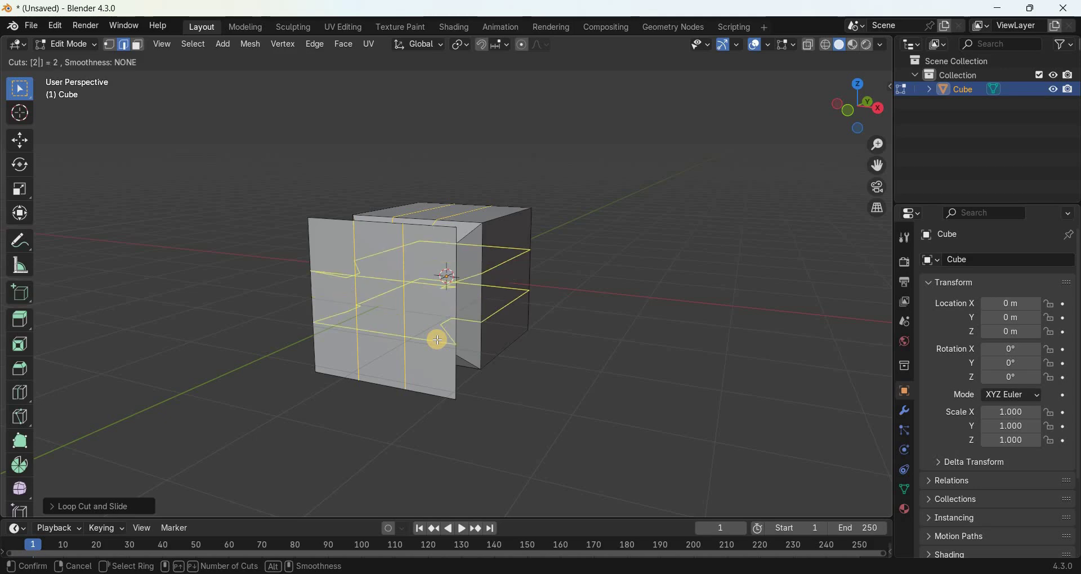
key(Return)
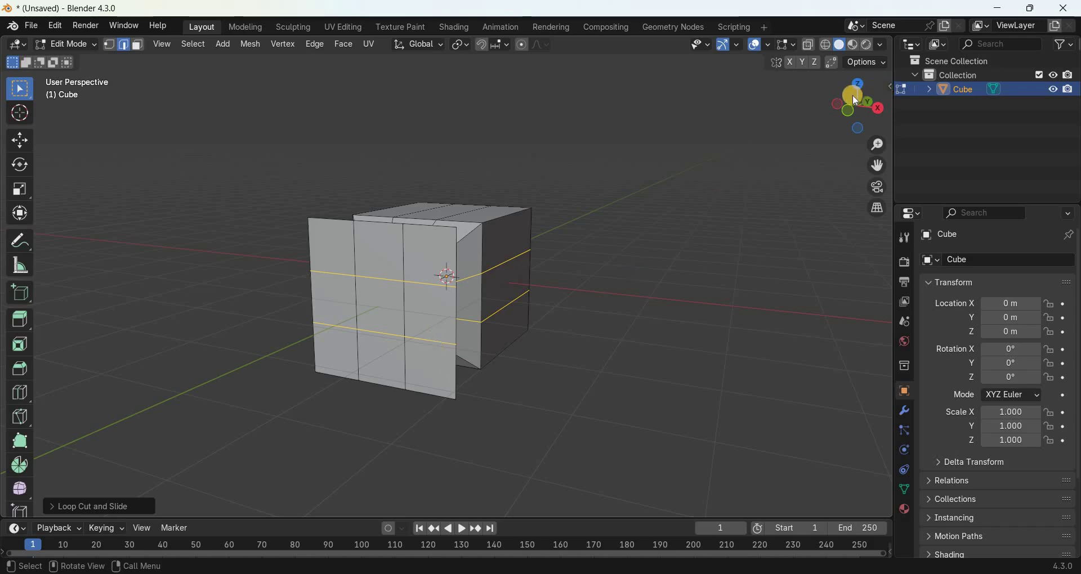
- Select all nine grid faces of the flared end in face mode and dissolve them into a single face
middle_drag(620, 352, 613, 359)
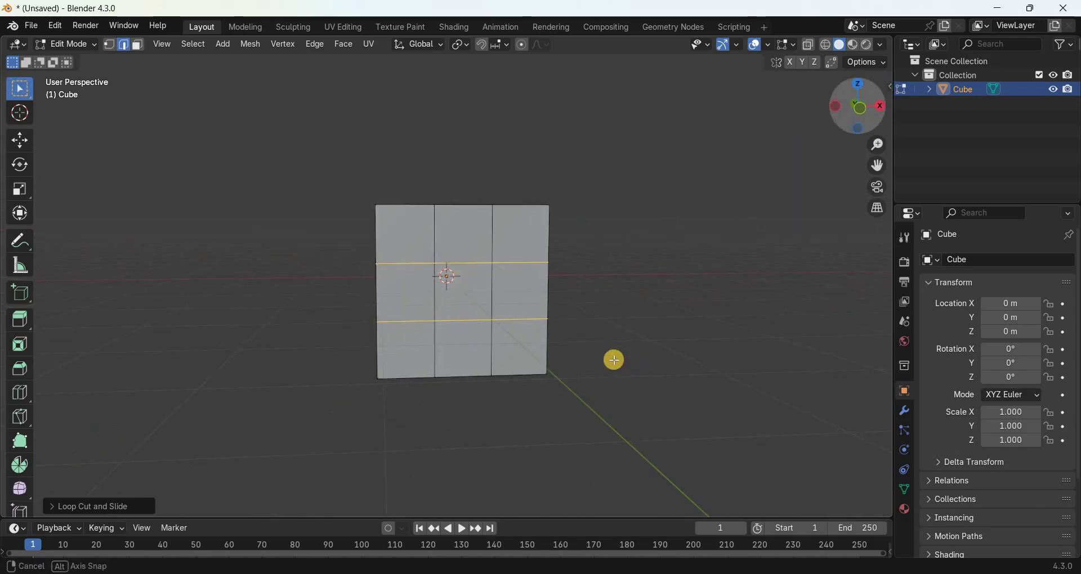
key(3)
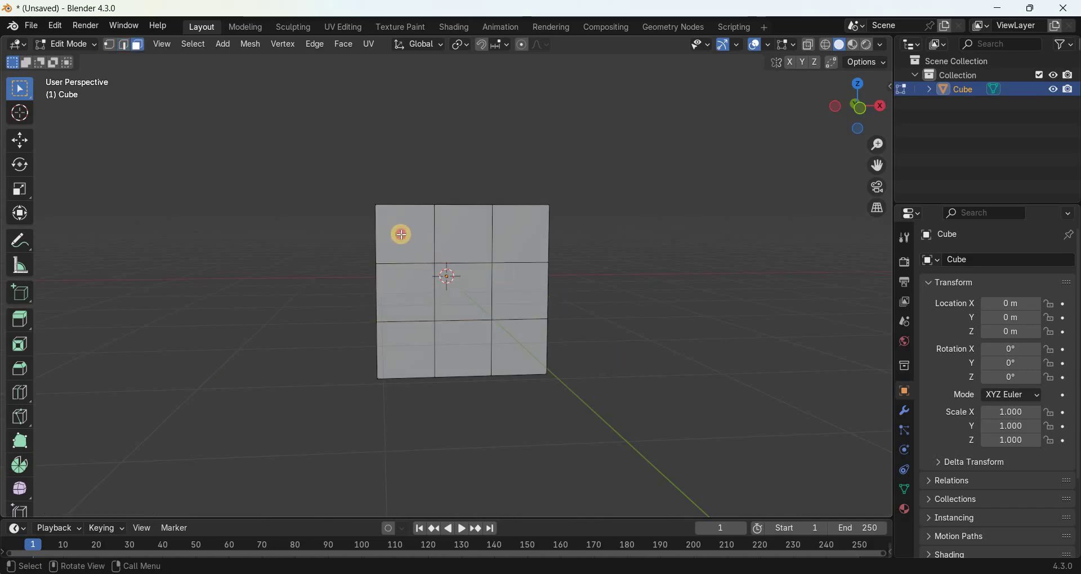
key(b)
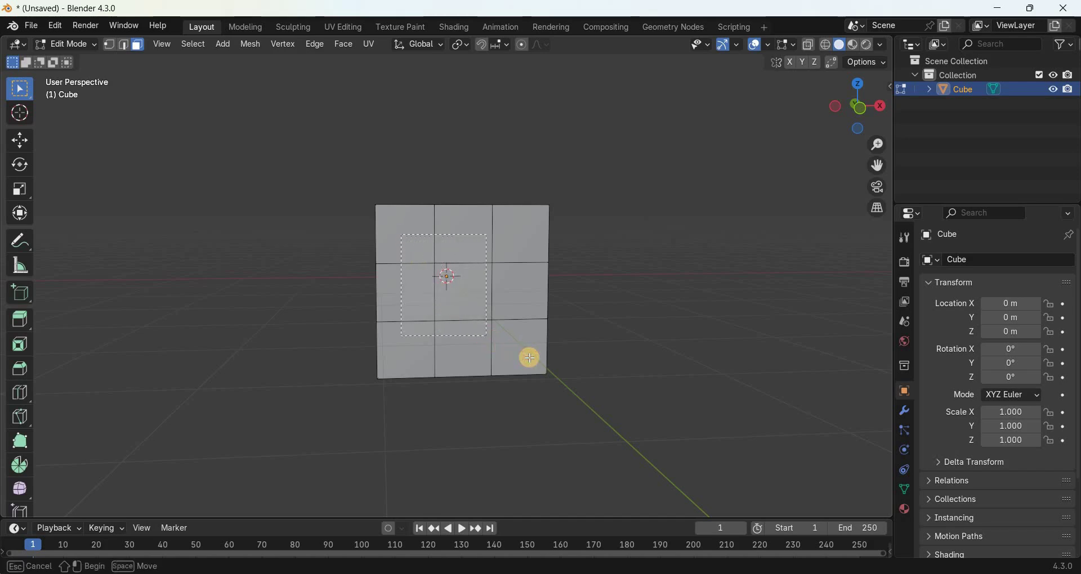
drag(622, 349, 629, 360)
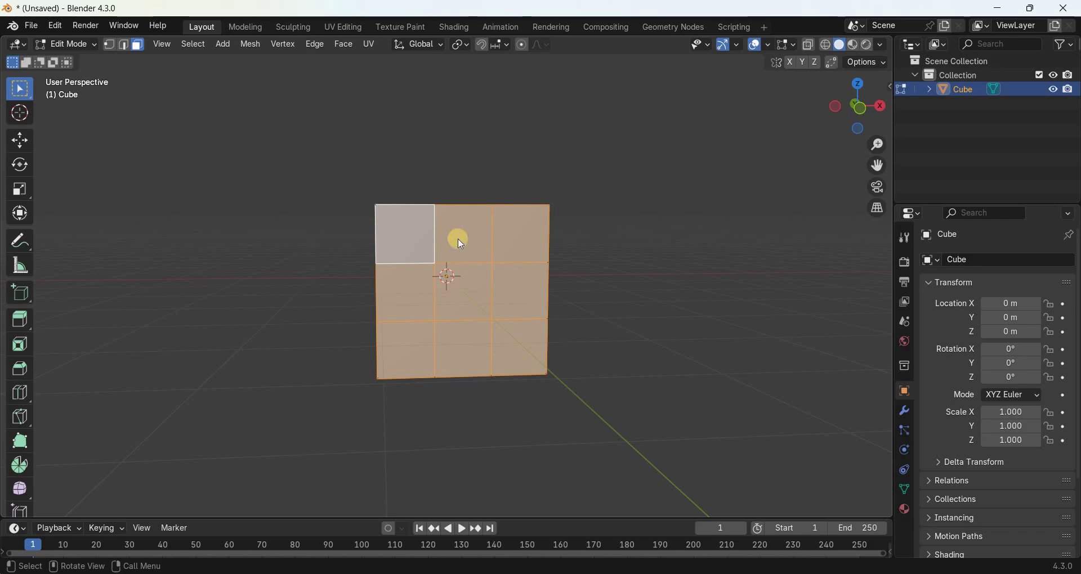
key(ctrl+f)
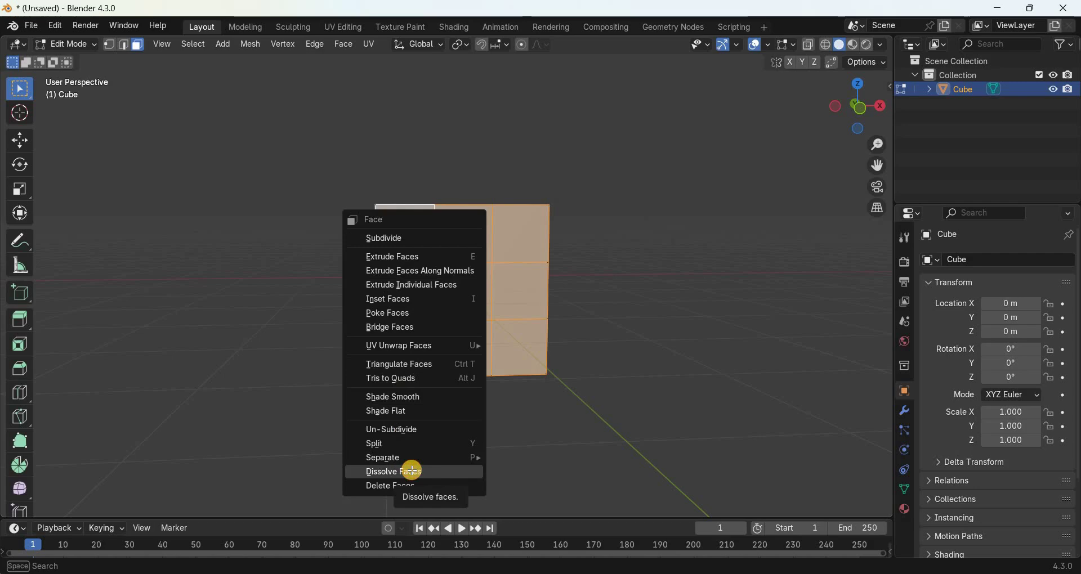
click(412, 471)
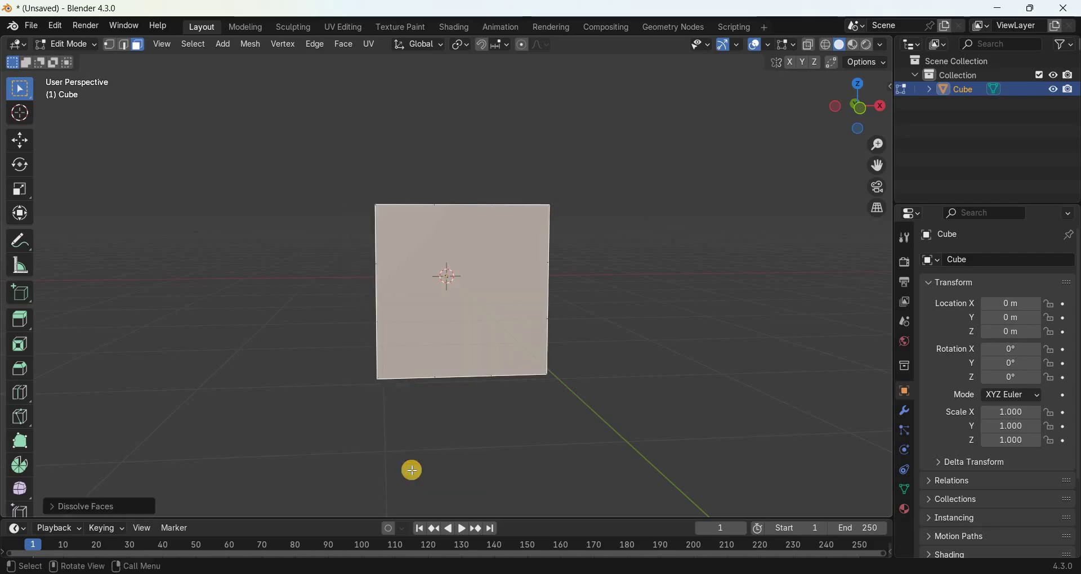
- Round the dissolved end face into a circular outline with To Sphere at factor 1
click(252, 44)
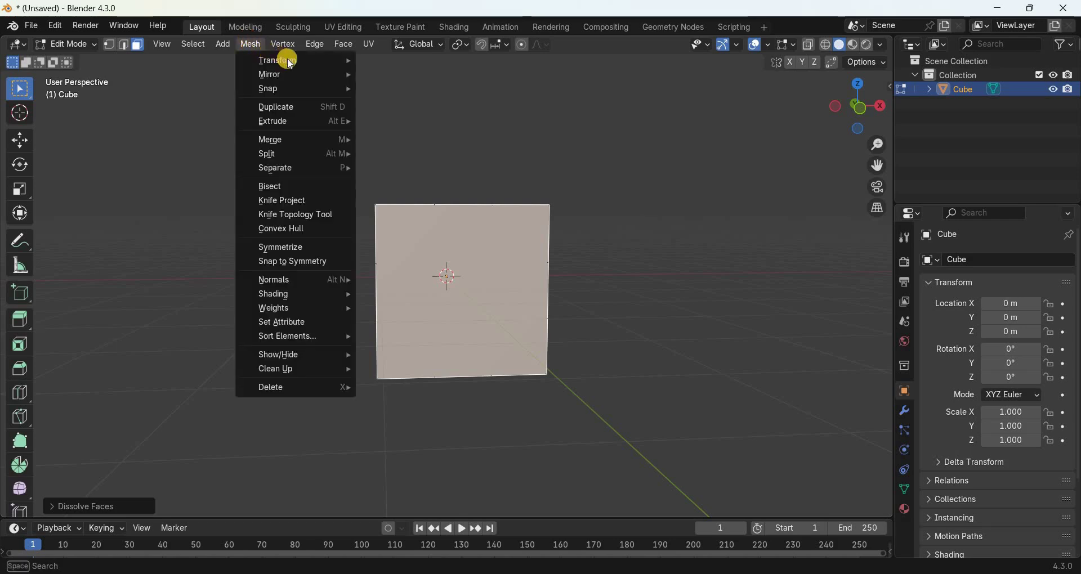
mouse_move(323, 65)
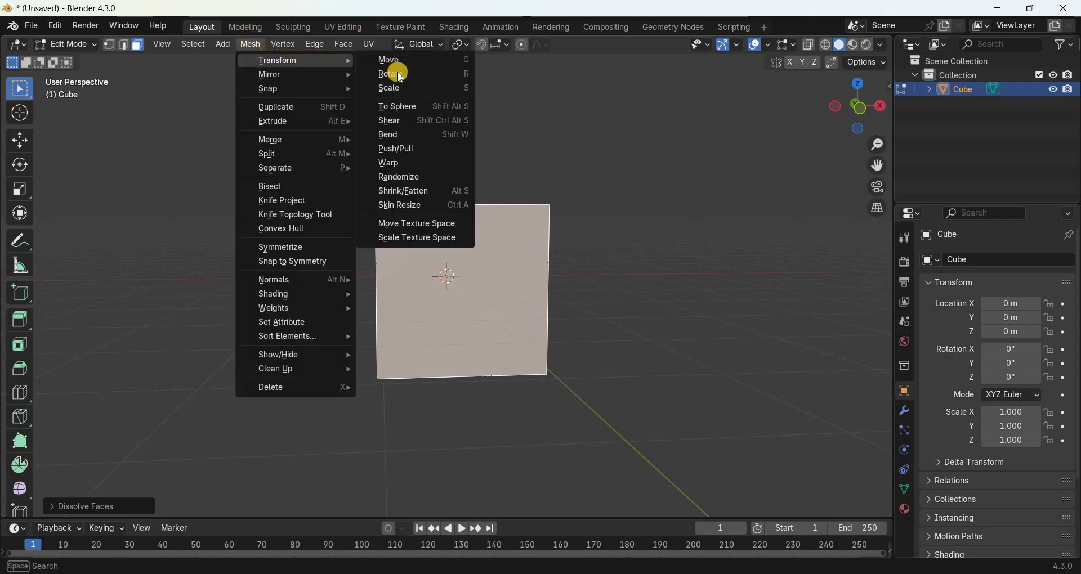
click(414, 106)
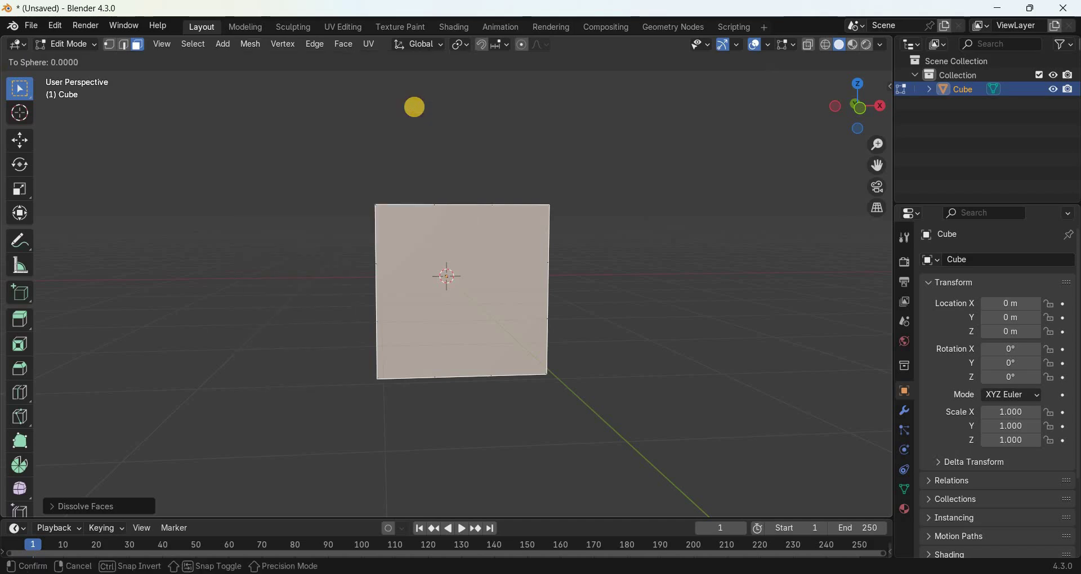
text(1)
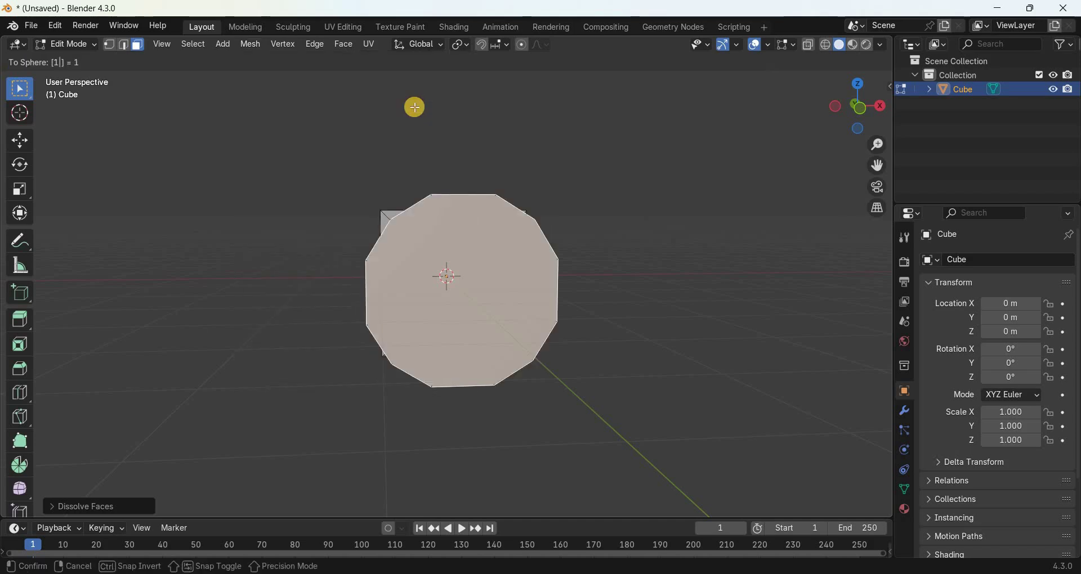
key(Return)
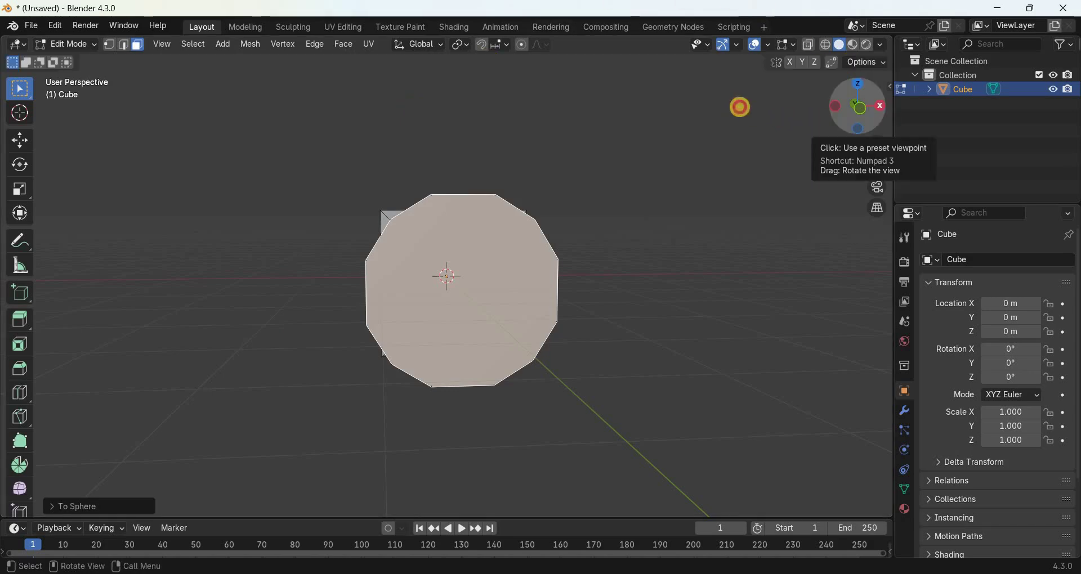
- Extrude the rounded end face outward by 1.906 m along its normal
drag(848, 107, 448, 445)
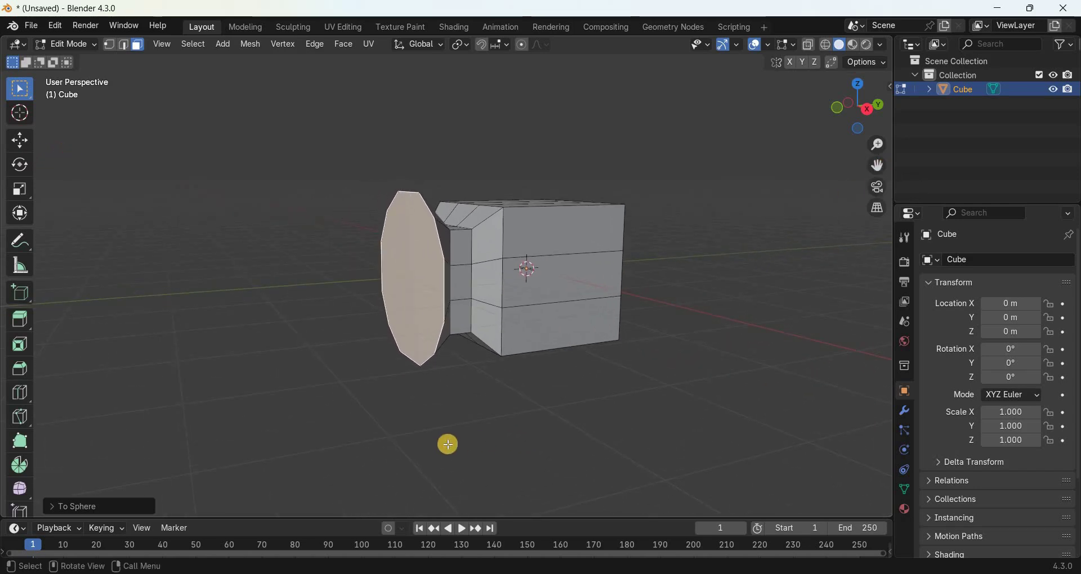
key(e)
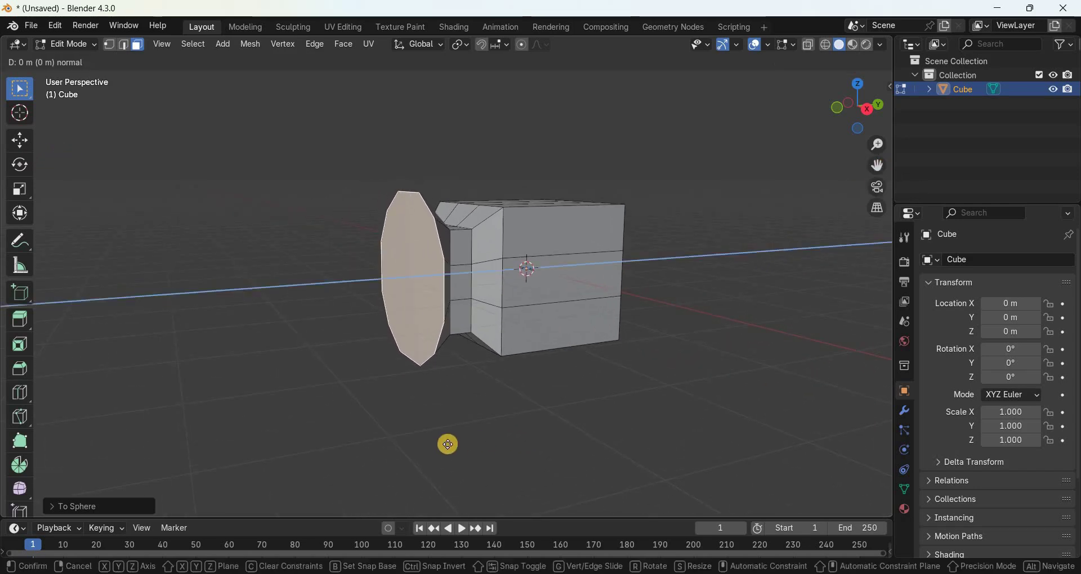
text(1)
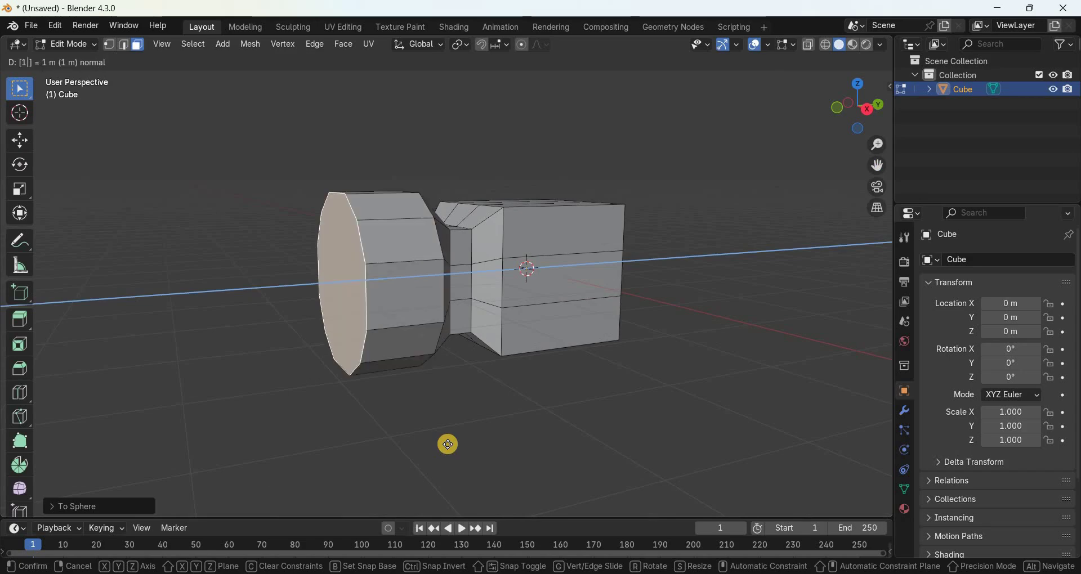
text(.906)
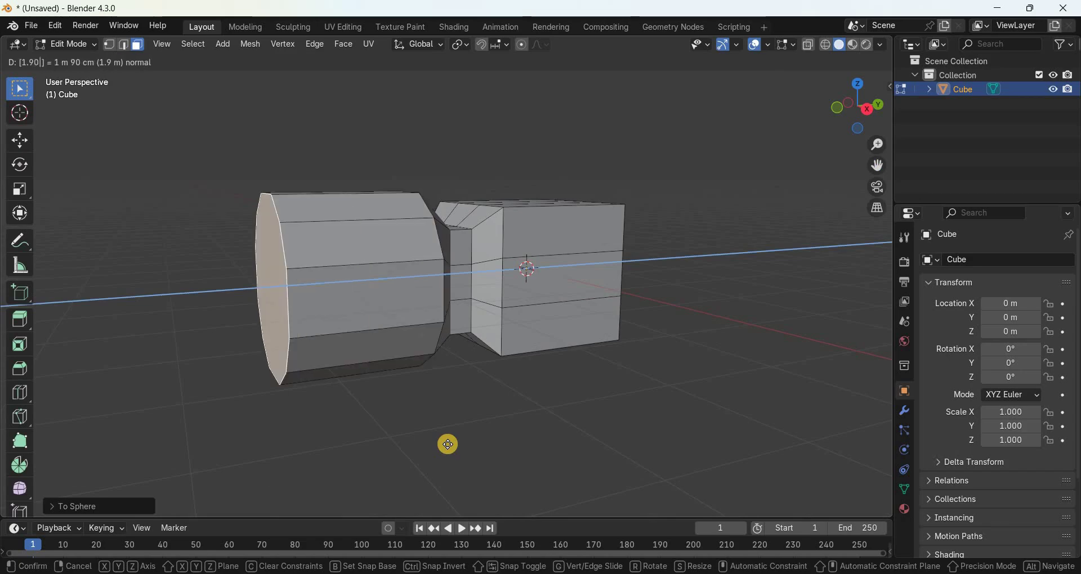
key(Return)
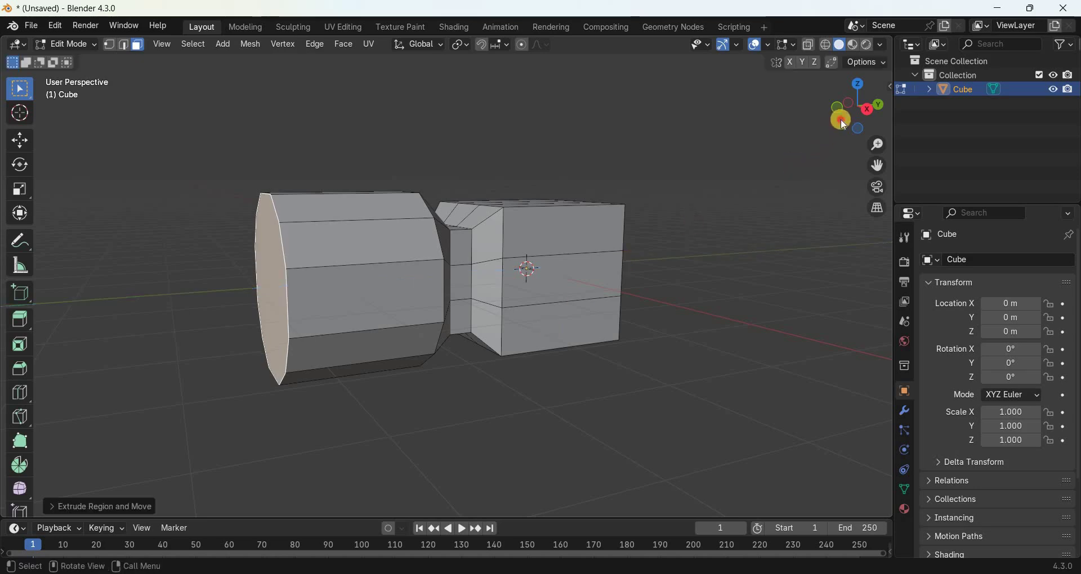
- Bevel the rim of the rounded end face with a single-segment offset of about 0.204 m
drag(856, 110, 558, 387)
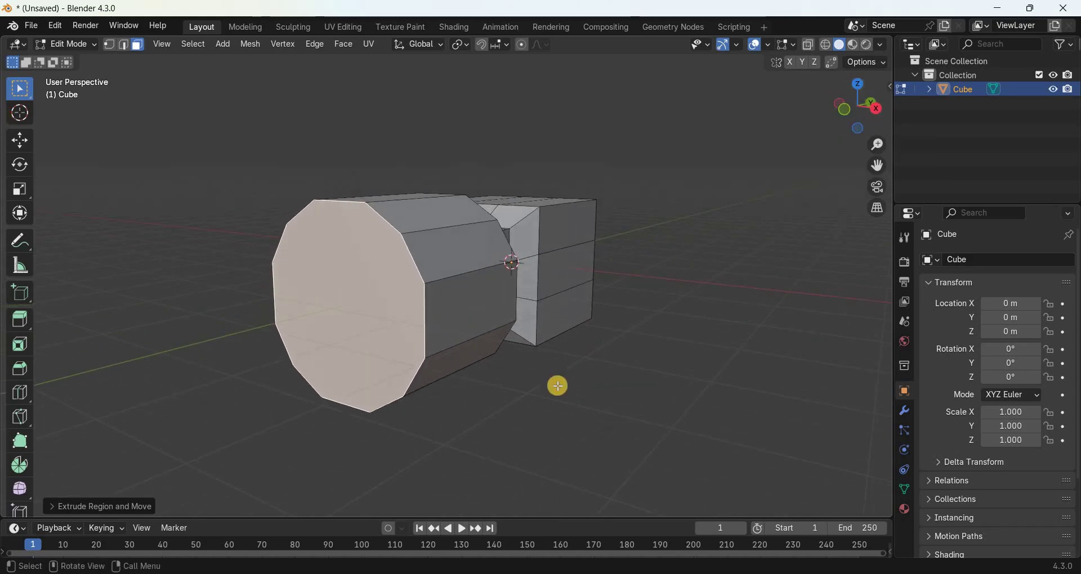
key(ctrl+b)
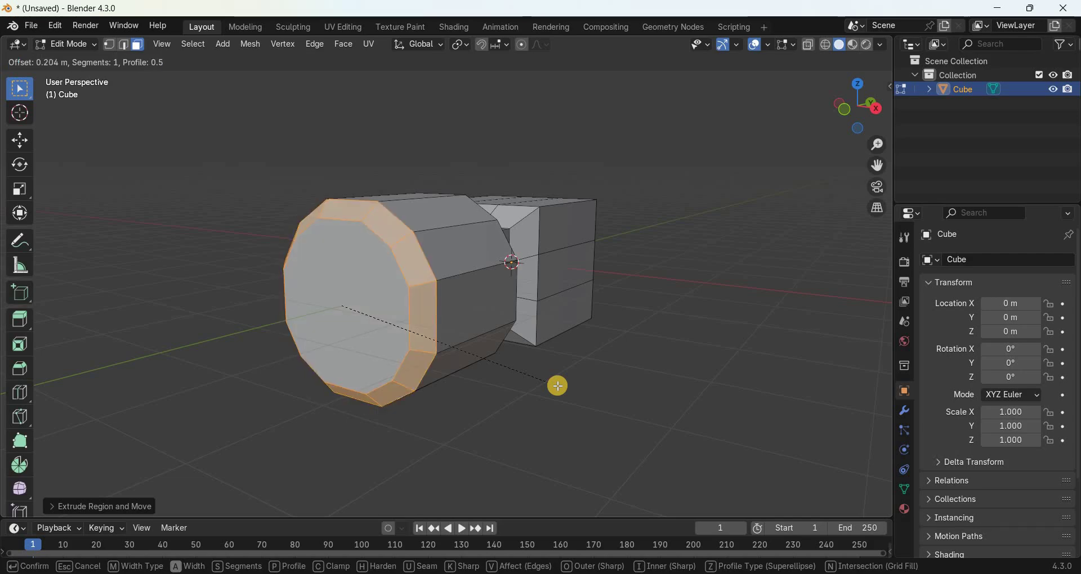
click(558, 386)
click(876, 107)
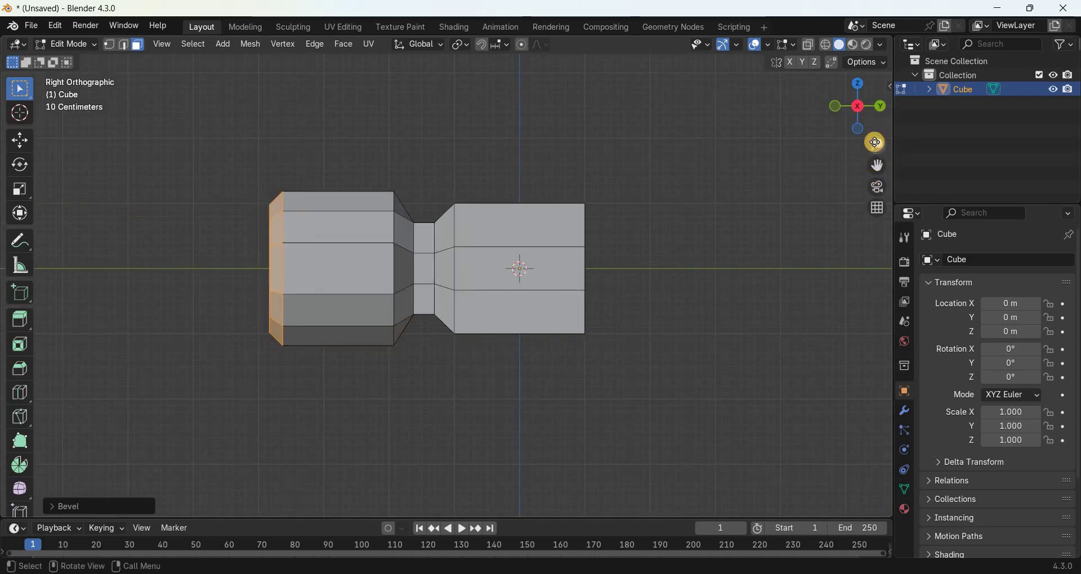
- Select all nine grid faces at the body's positive-Y end and extrude them outward by 0.303 m
drag(877, 145, 687, 181)
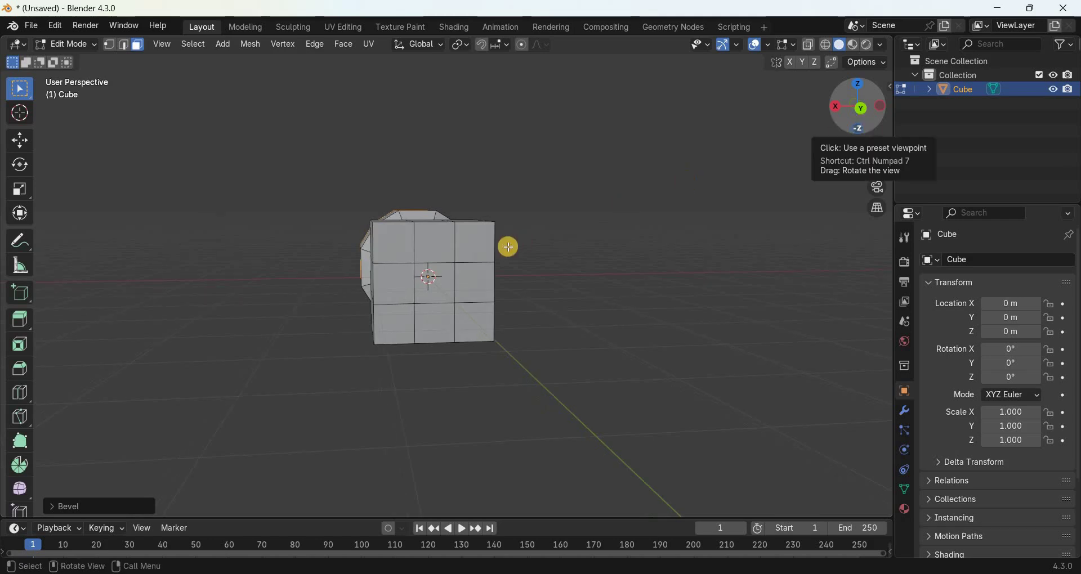
drag(393, 248, 473, 318)
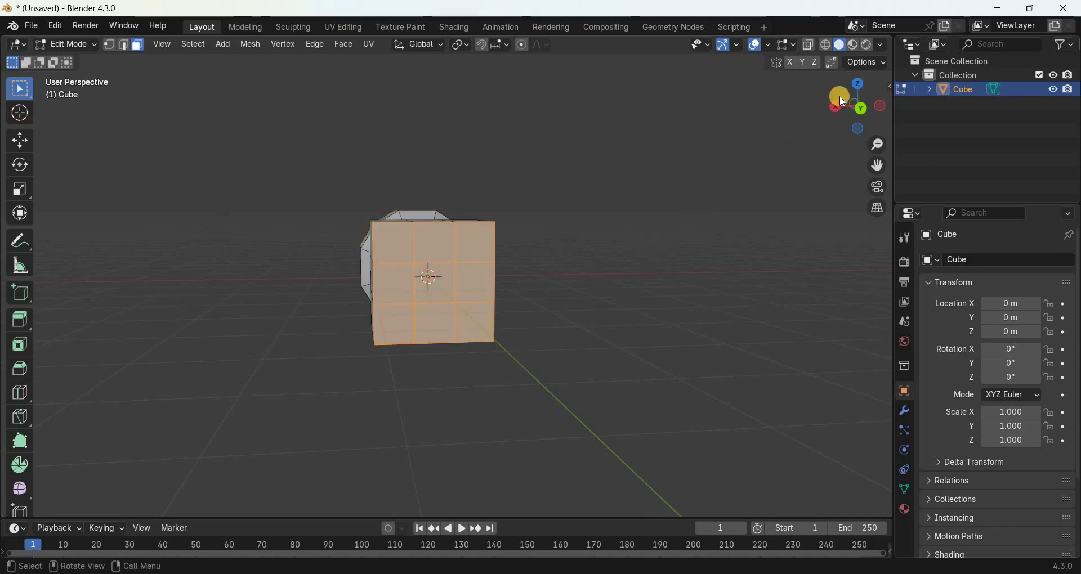
drag(861, 121, 559, 430)
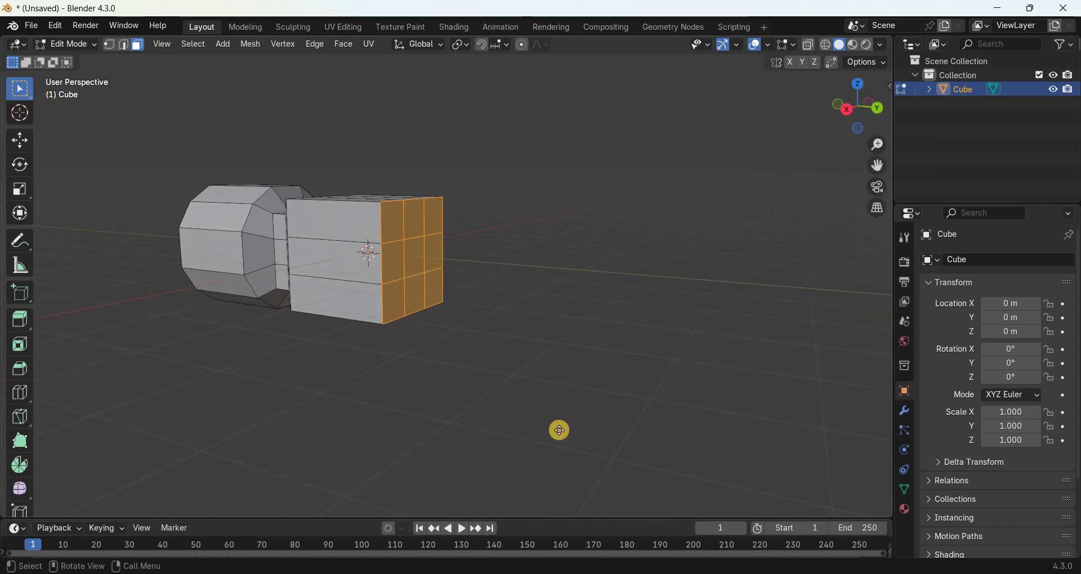
key(e)
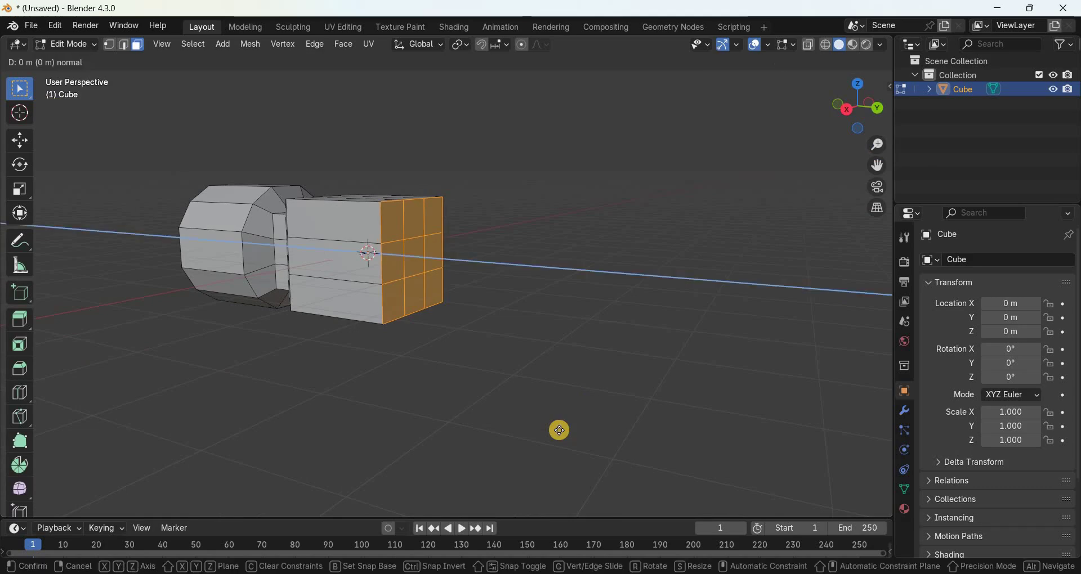
text(0.303)
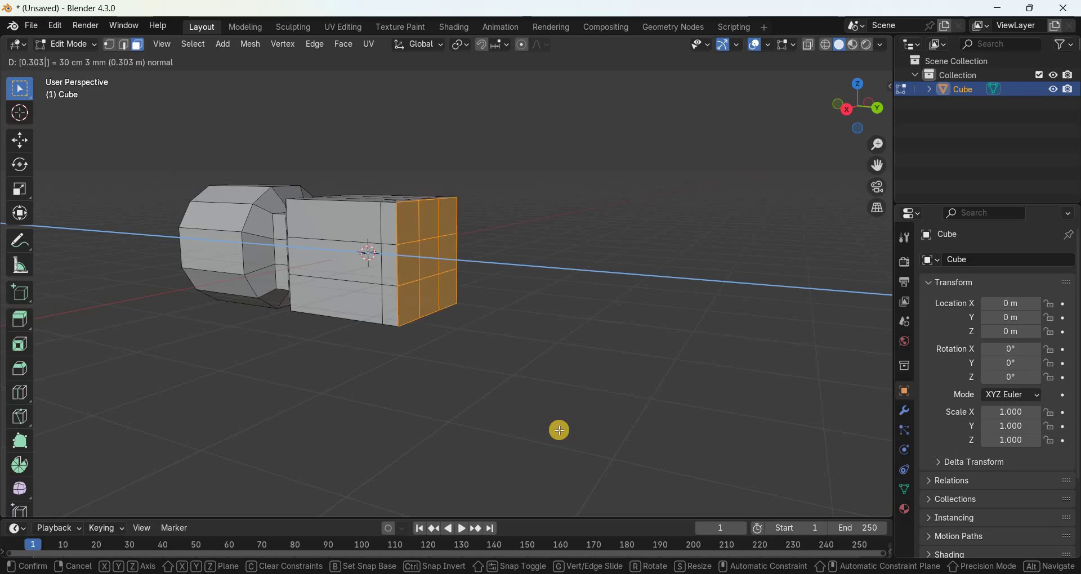
key(Return)
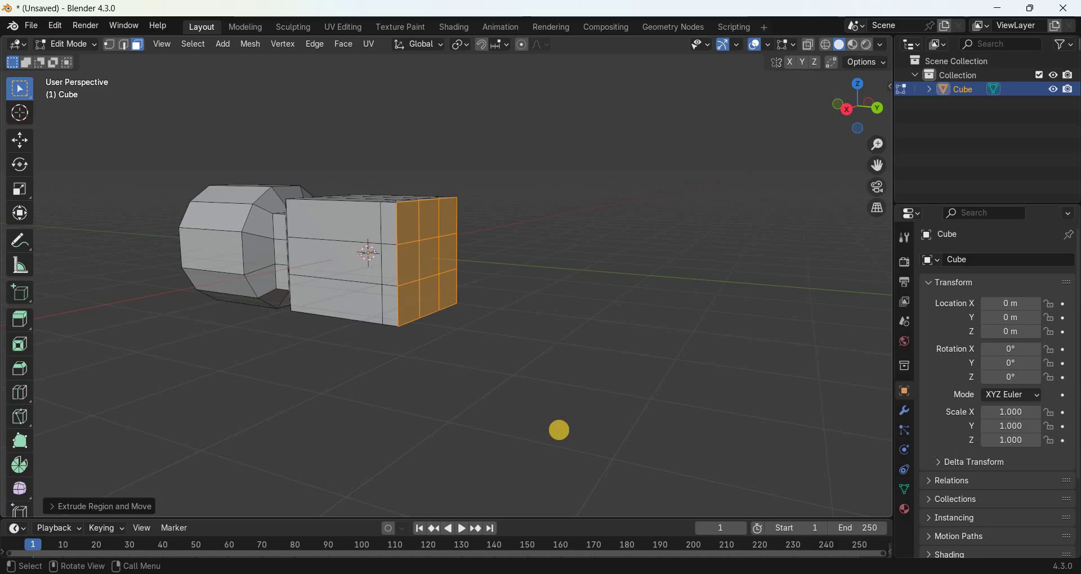
- Taper the extruded positive-Y end by scaling its nine faces to 0.501
key(s)
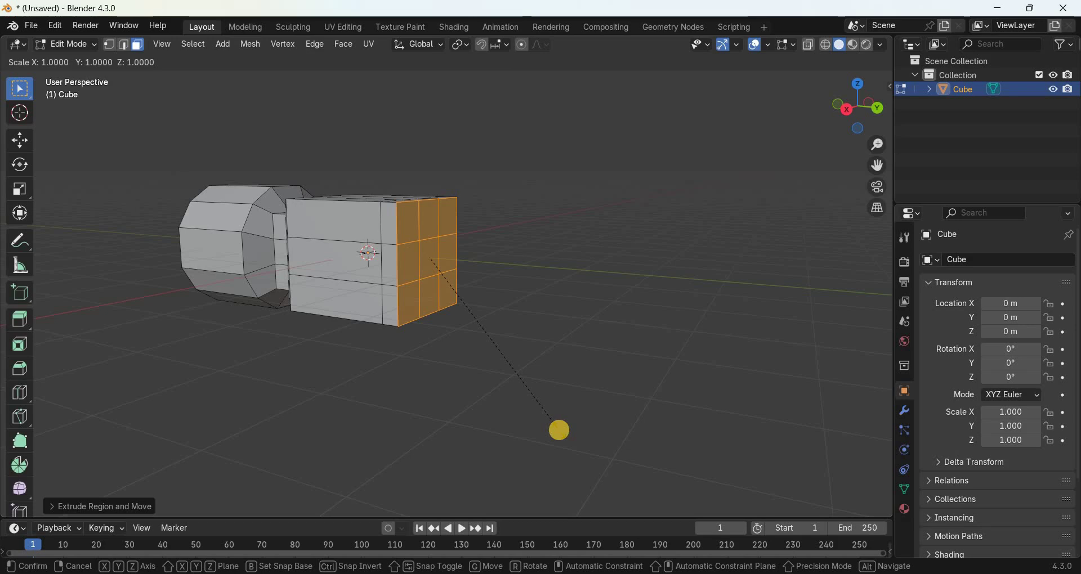
text(0.501)
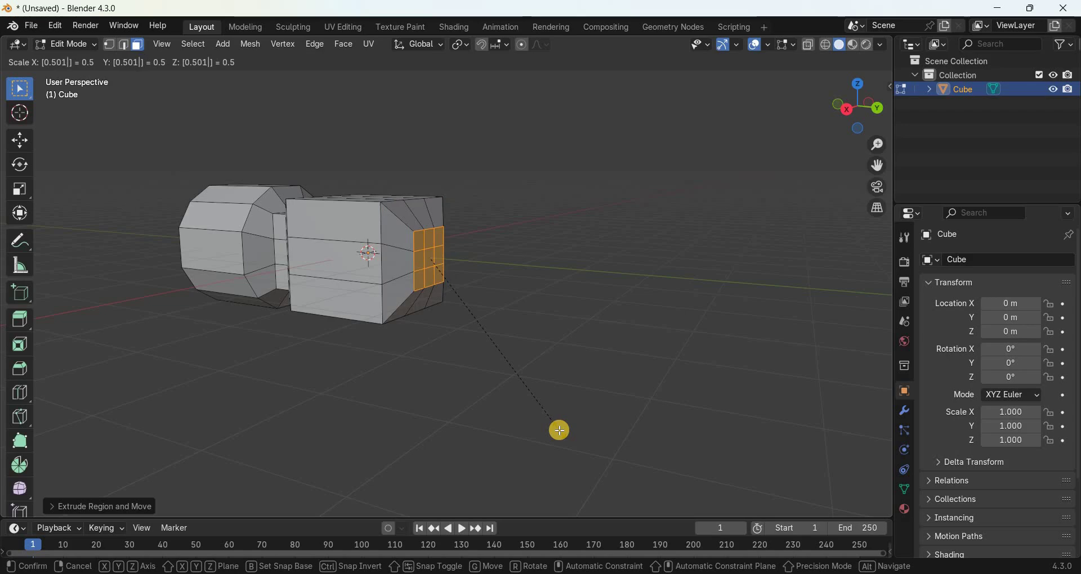
key(Return)
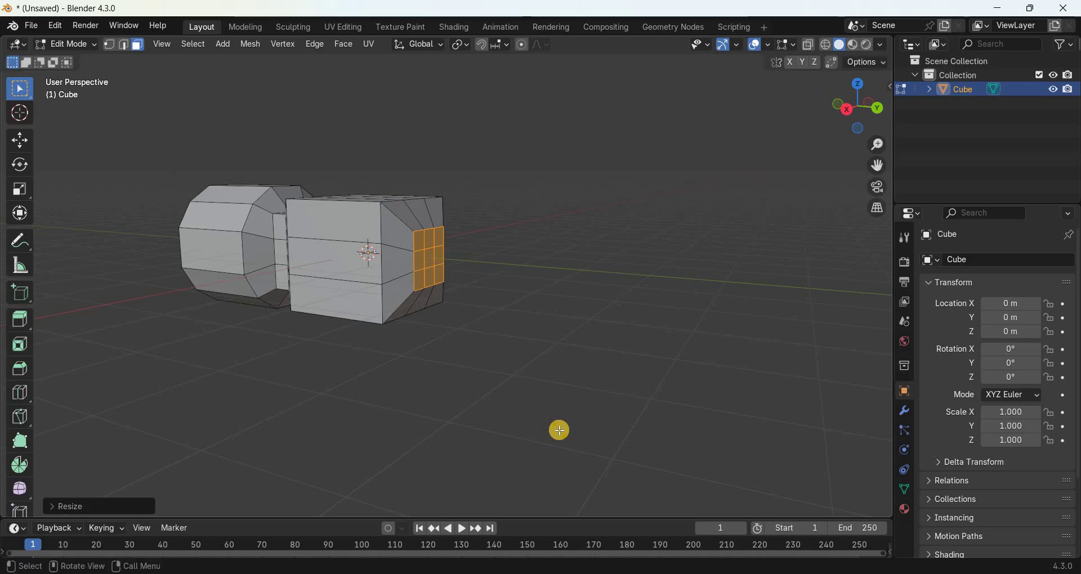
- Extrude the tapered positive-Y end faces by 0.312 m to form a narrow neck
key(g)
key(z)
key(z)
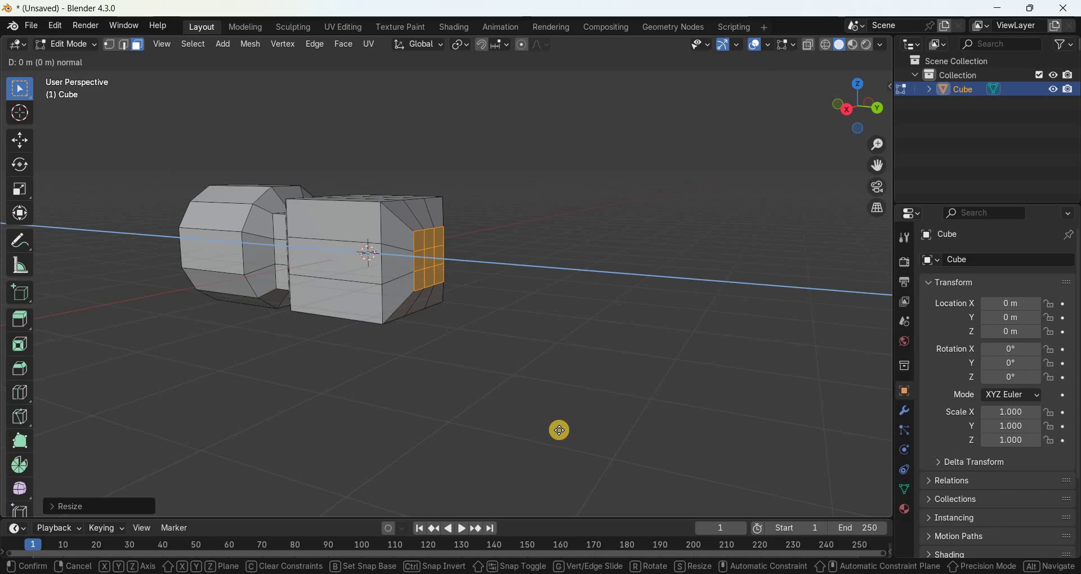
text(0.312)
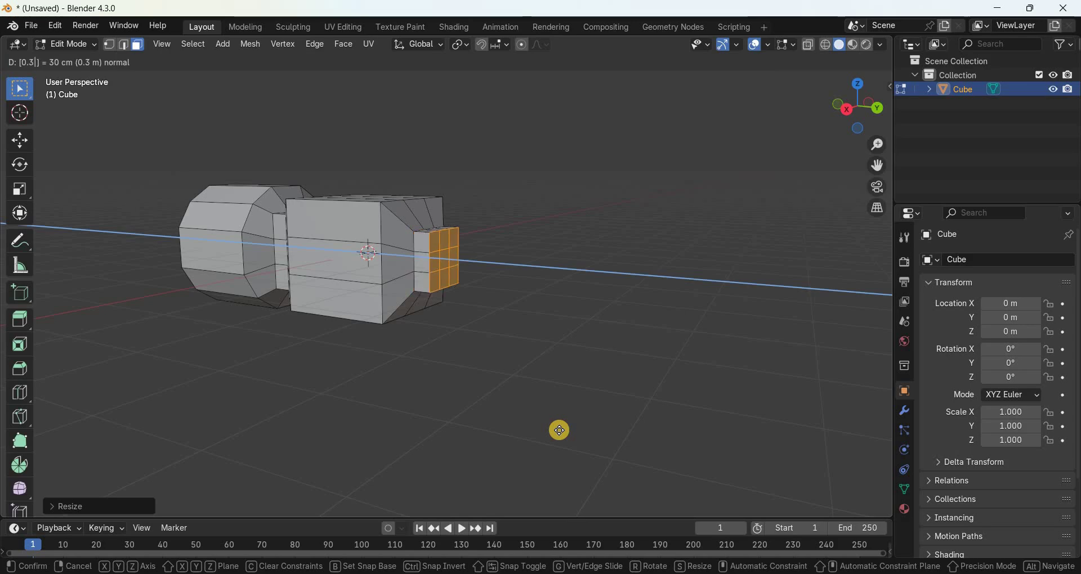
key(Return)
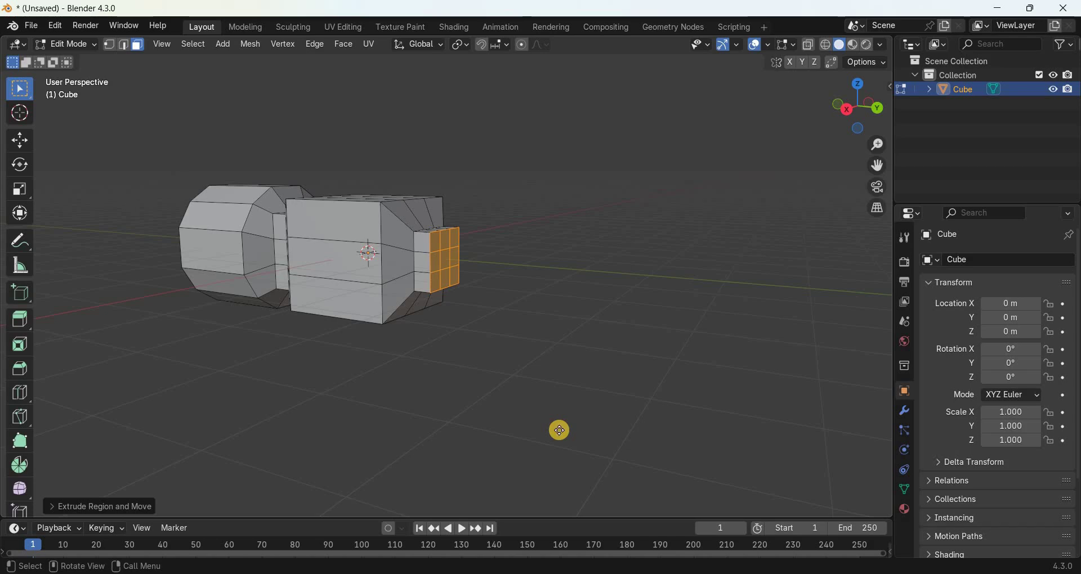
- Extrude the neck's end faces by another 0.303 m and flare them by scaling to 1.401
key(e)
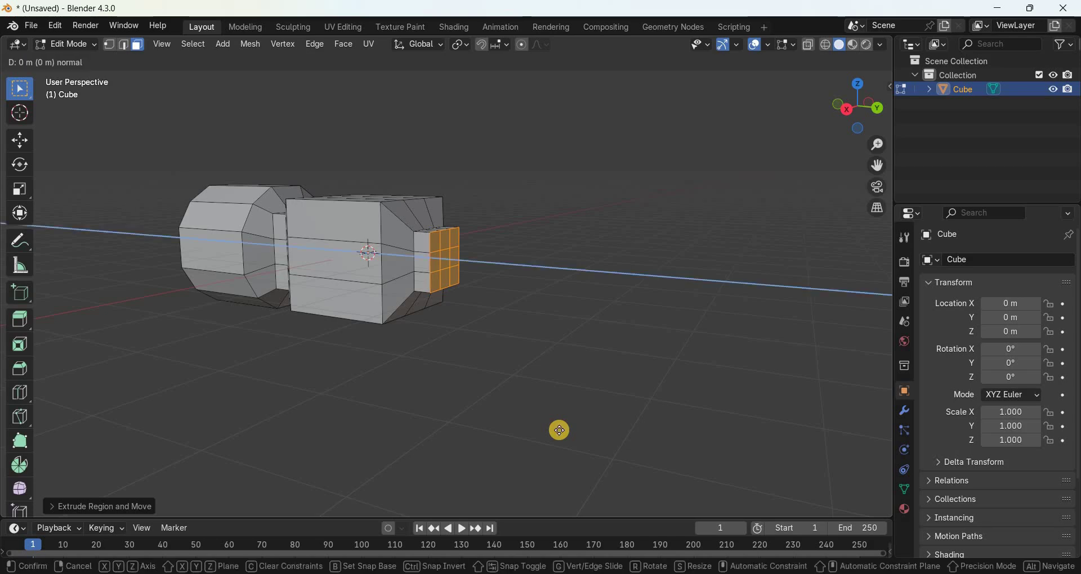
text(0.303)
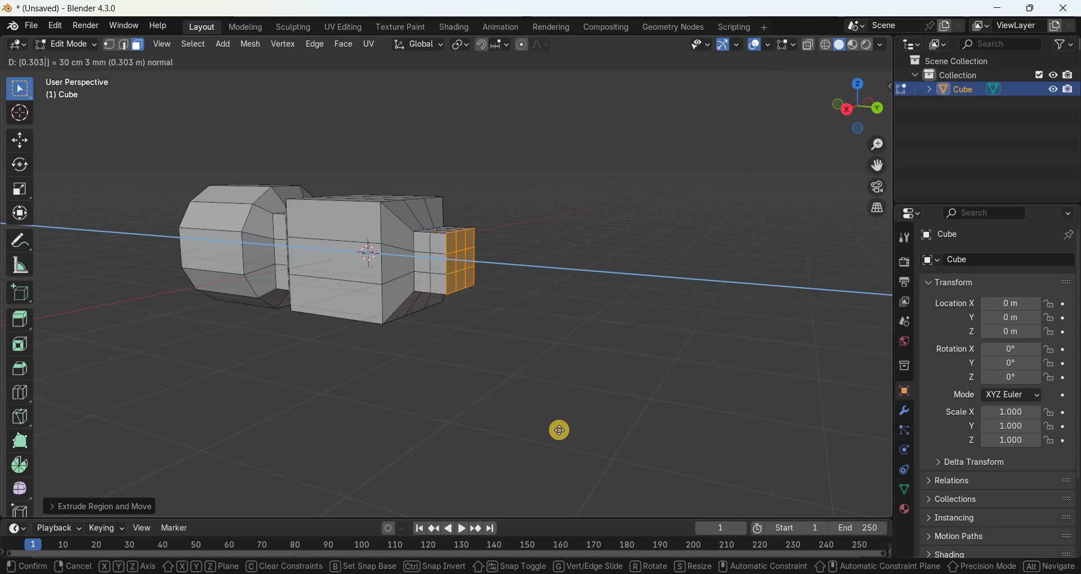
key(Return)
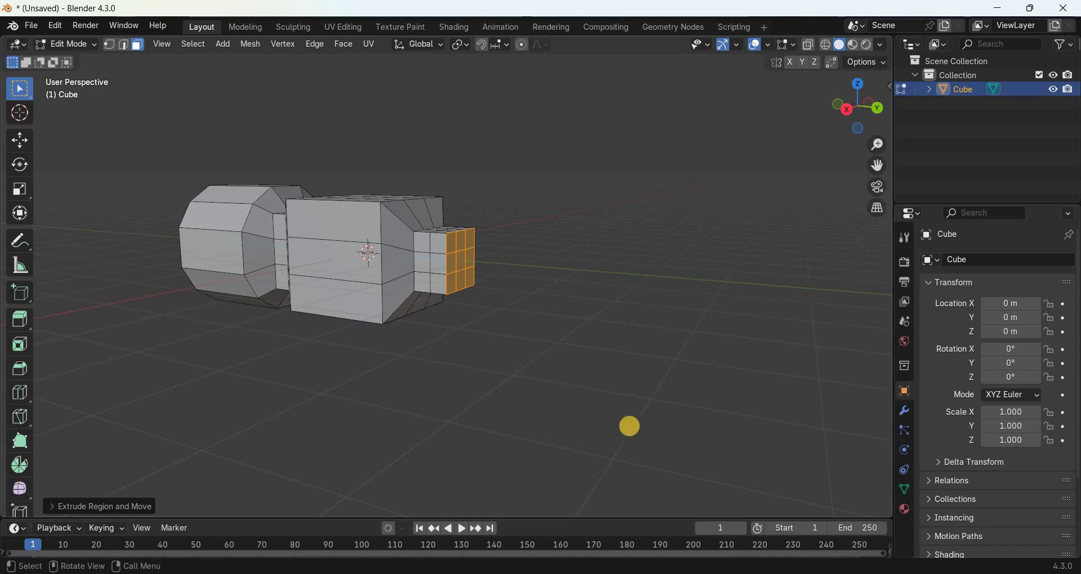
key(s)
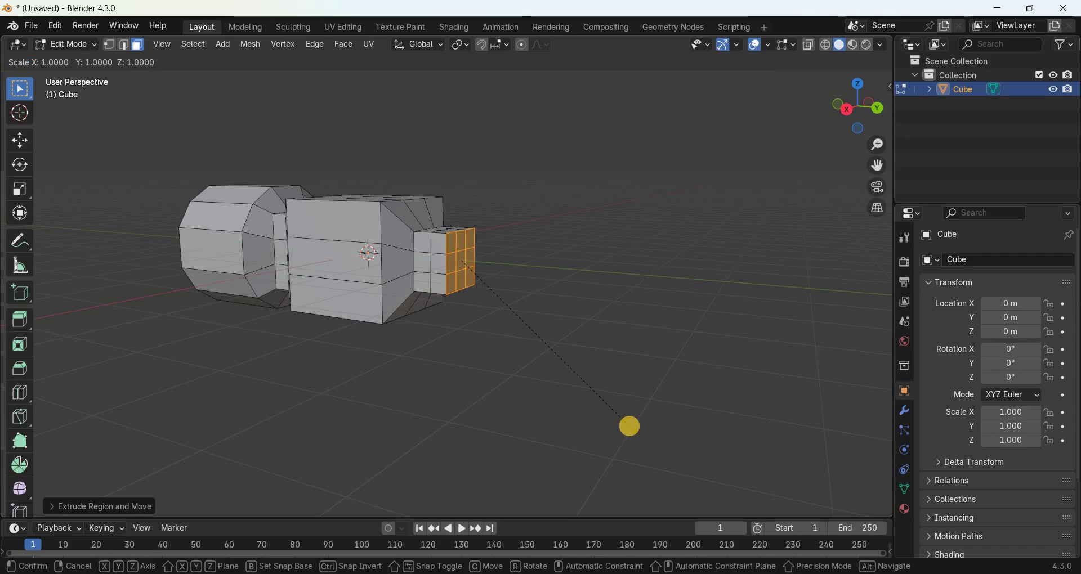
text(1.40)
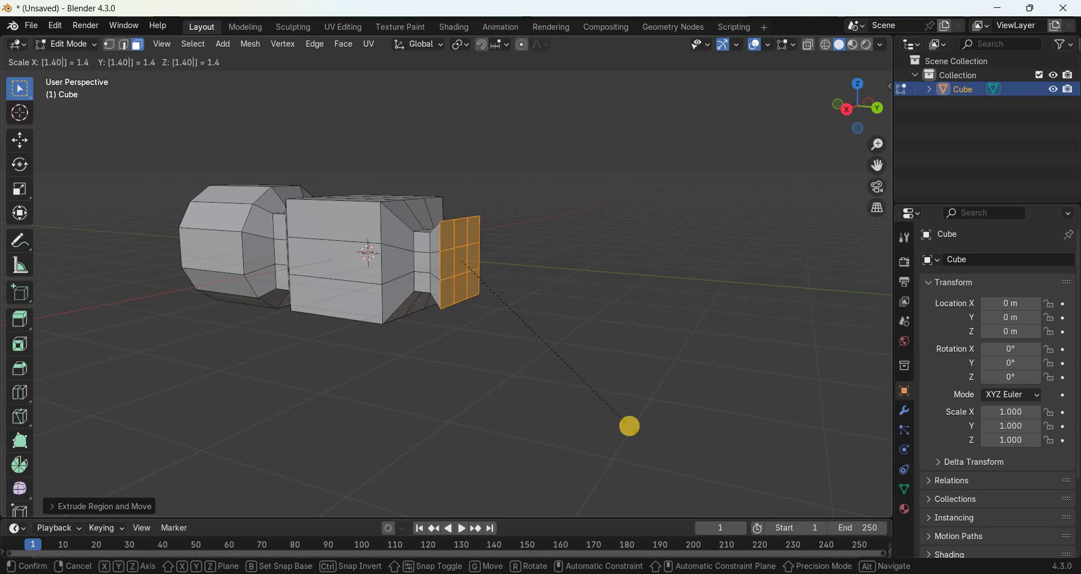
text(1)
key(Return)
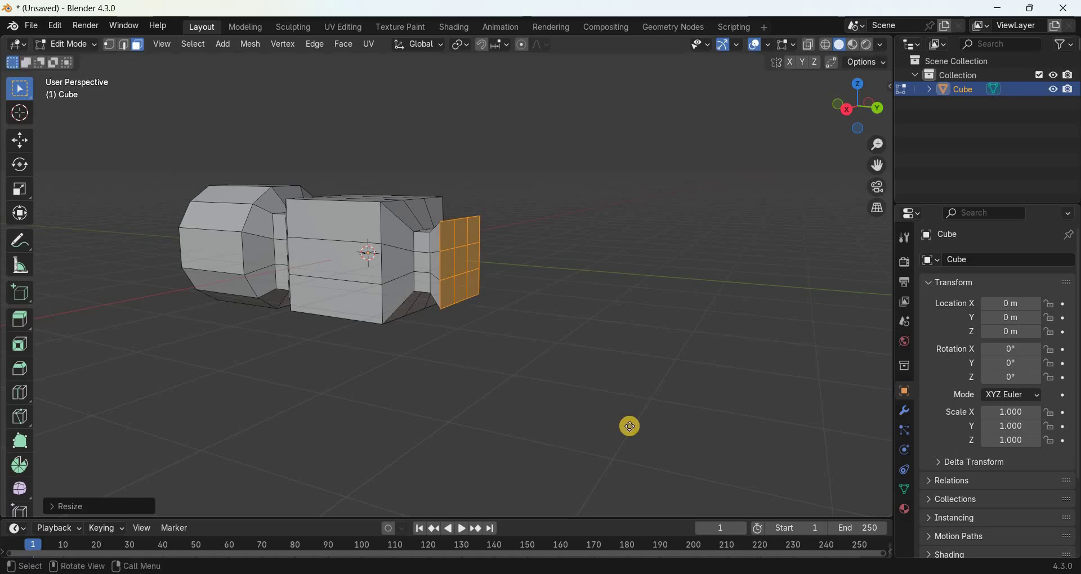
- Extrude the flared positive-Y end faces outward by 1.700 m to form a long block
key(e)
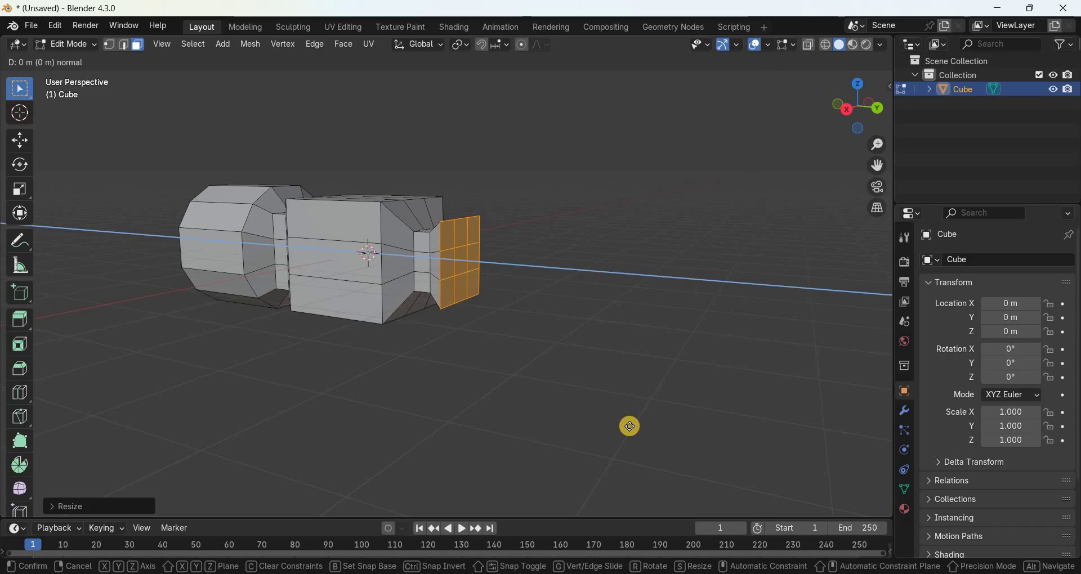
text(1.7)
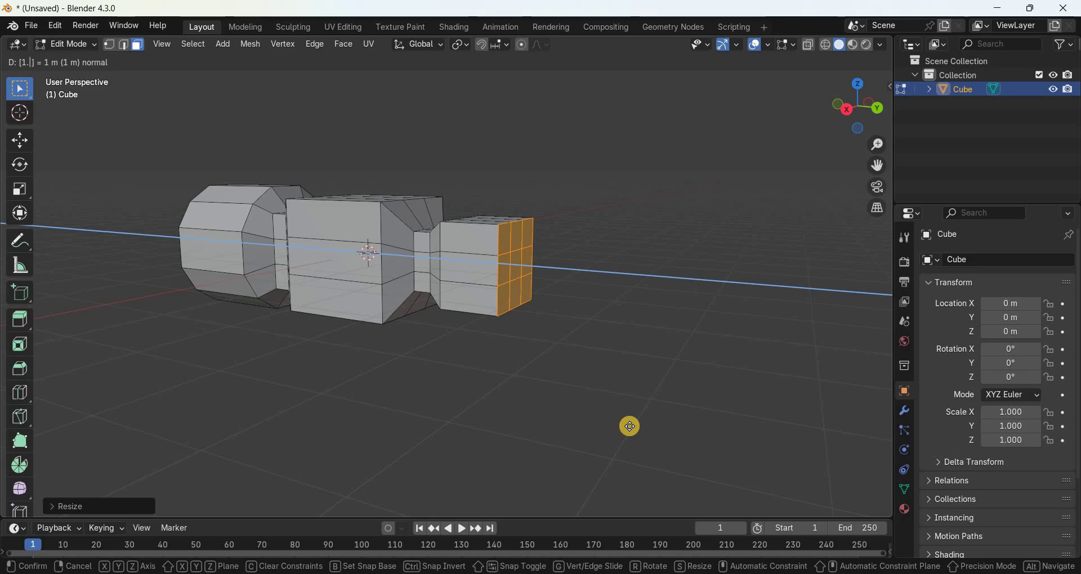
text(00)
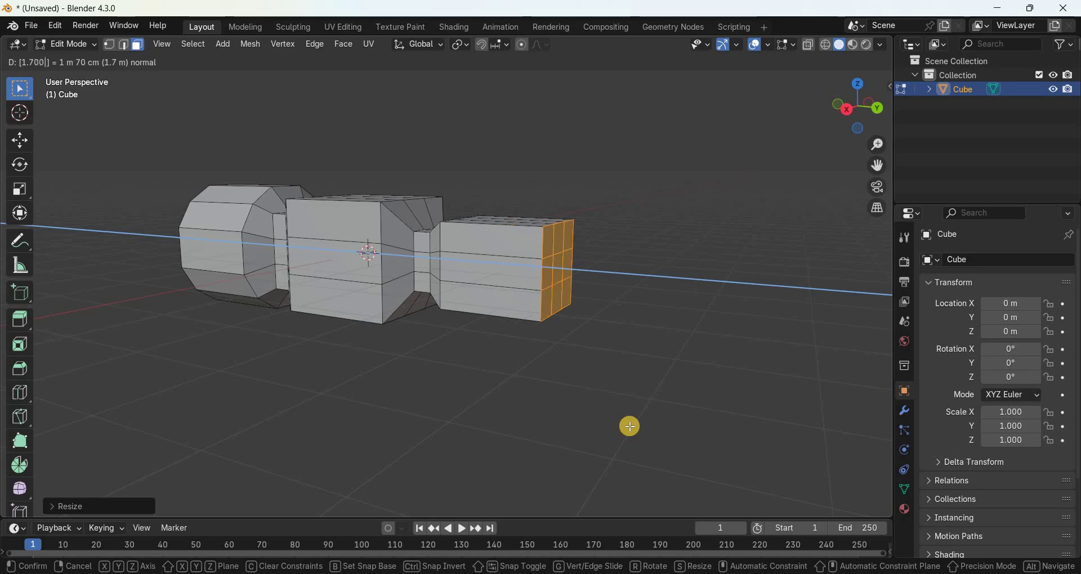
key(Return)
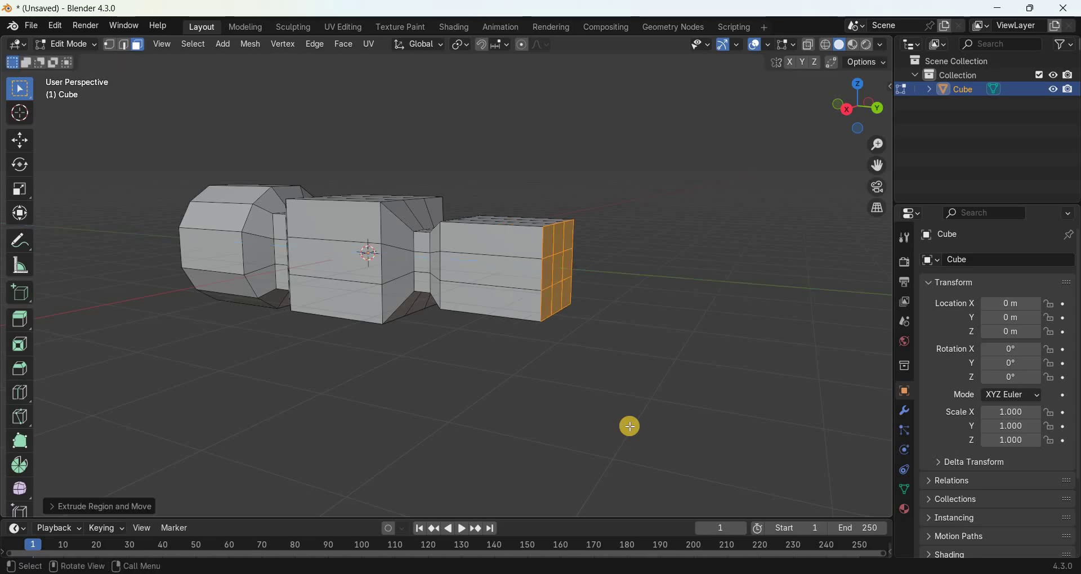
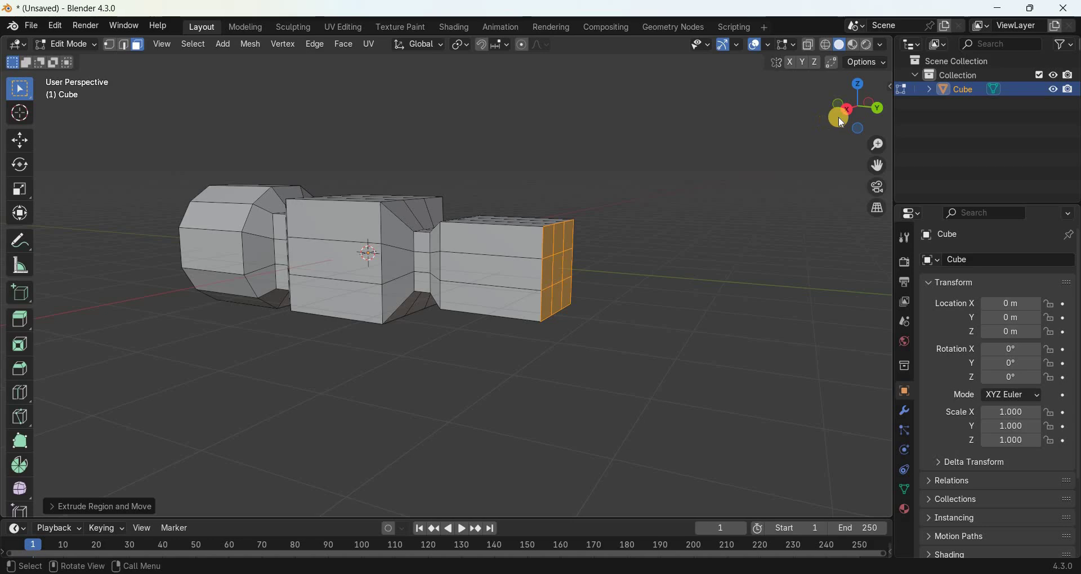
- From the right view, add two evenly spaced loop cuts across the long block at the positive-Y end
click(840, 117)
drag(877, 166, 633, 293)
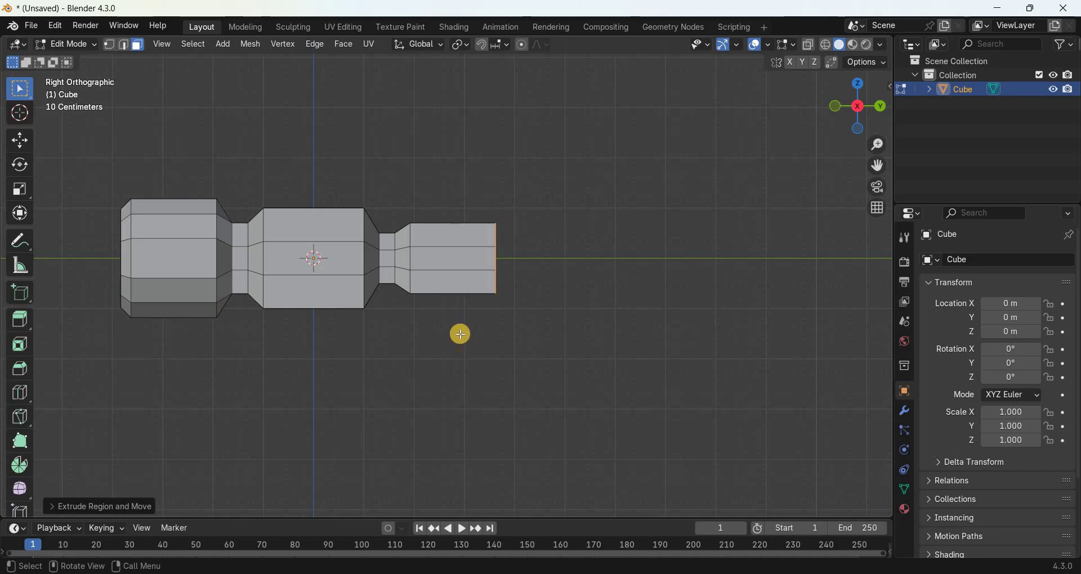
key(ctrl+r)
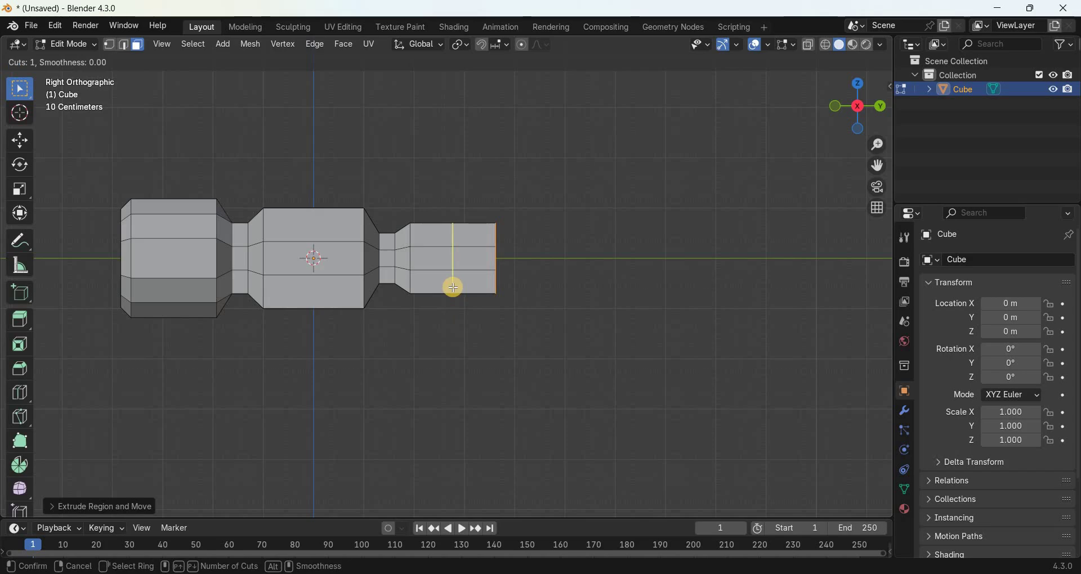
key(2)
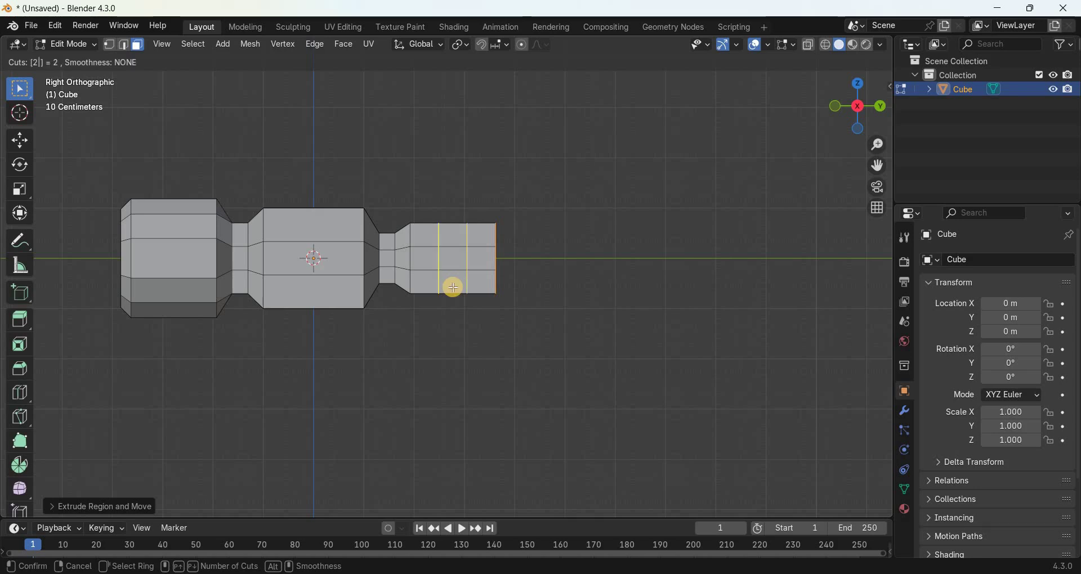
key(Return)
right_click(453, 287)
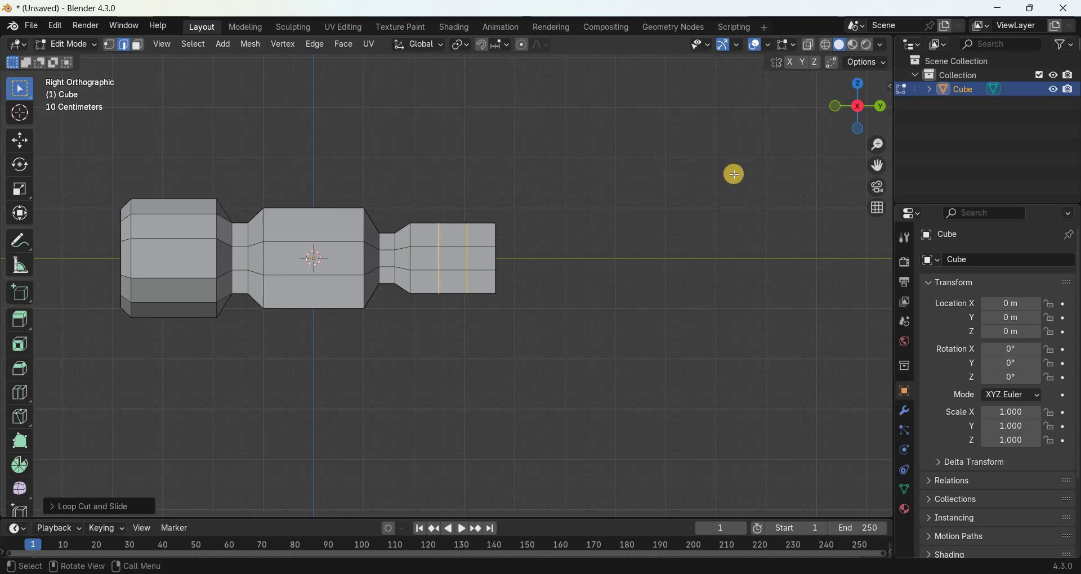
- Select the whole positive-Y end block with X-ray enabled and round it using To Sphere with a factor of 1
click(808, 44)
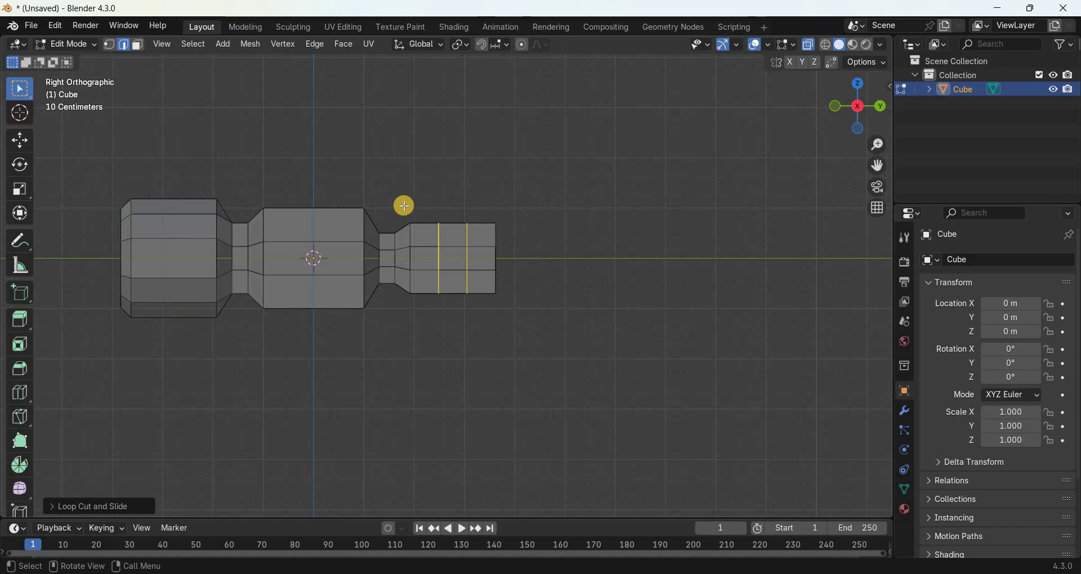
drag(559, 364, 405, 205)
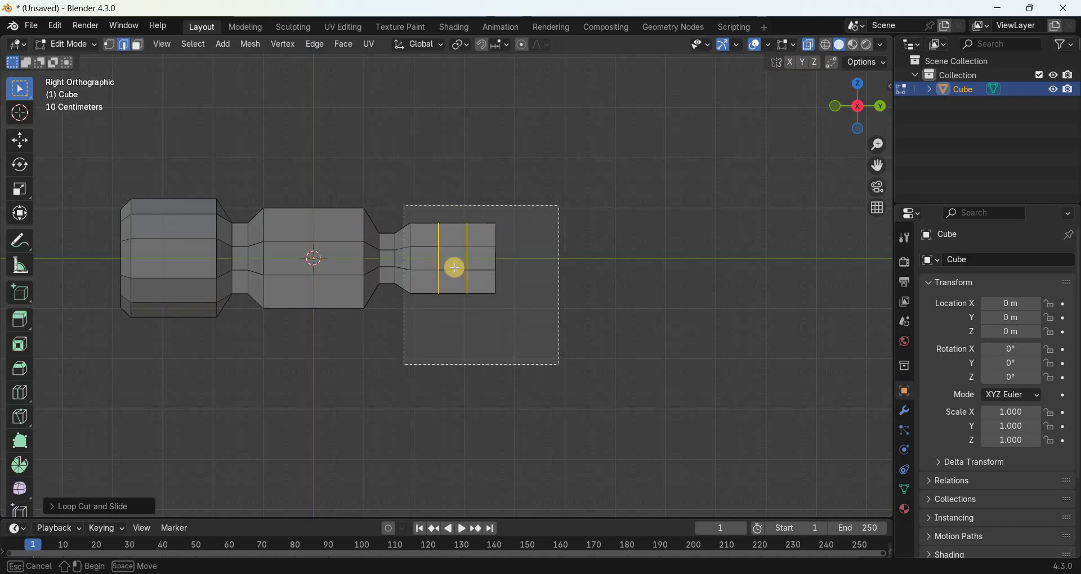
middle_drag(555, 133, 849, 117)
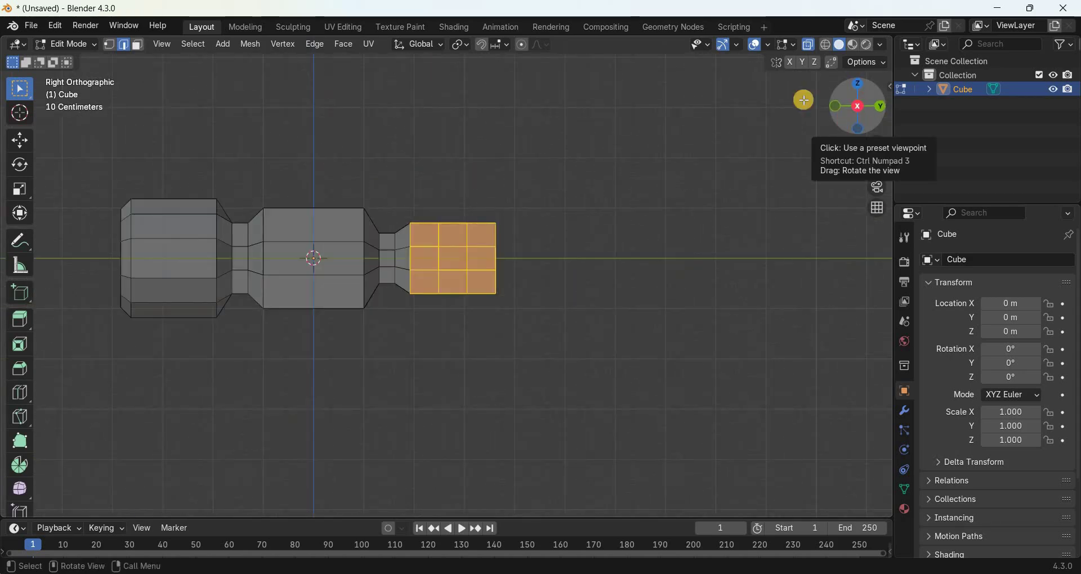
click(250, 48)
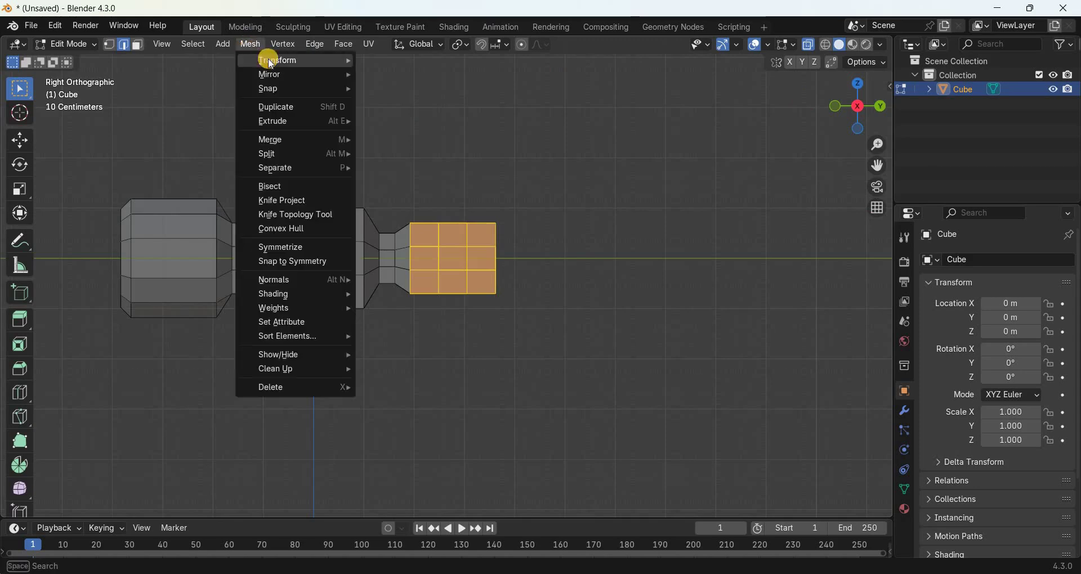
mouse_move(285, 59)
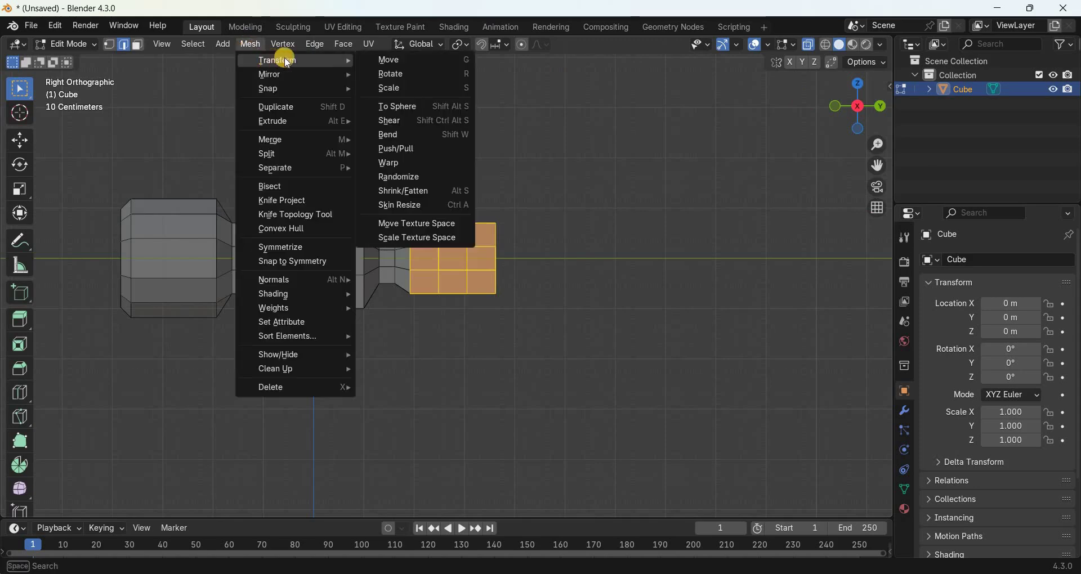
click(427, 106)
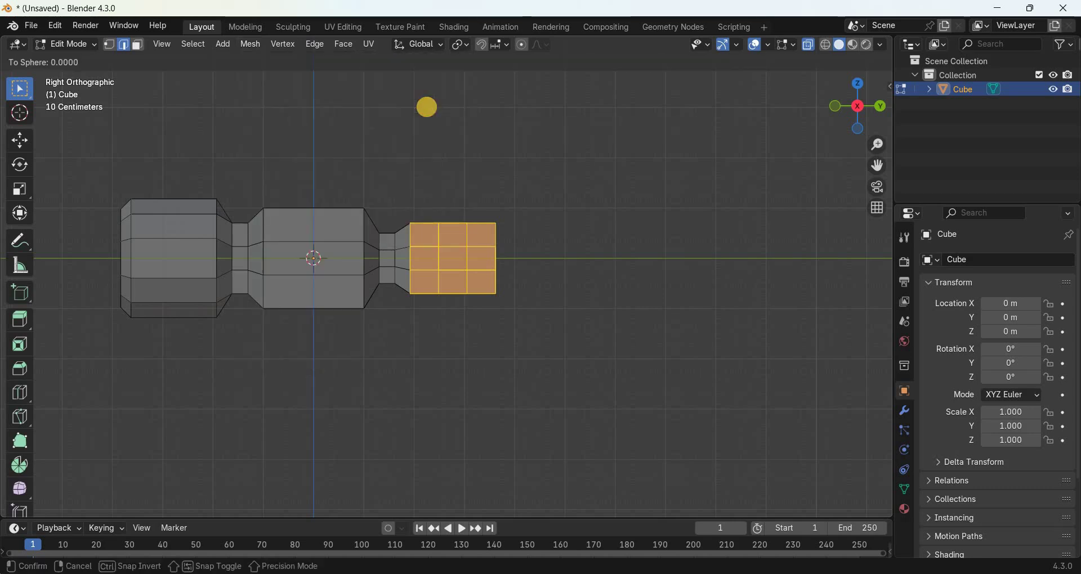
text(1)
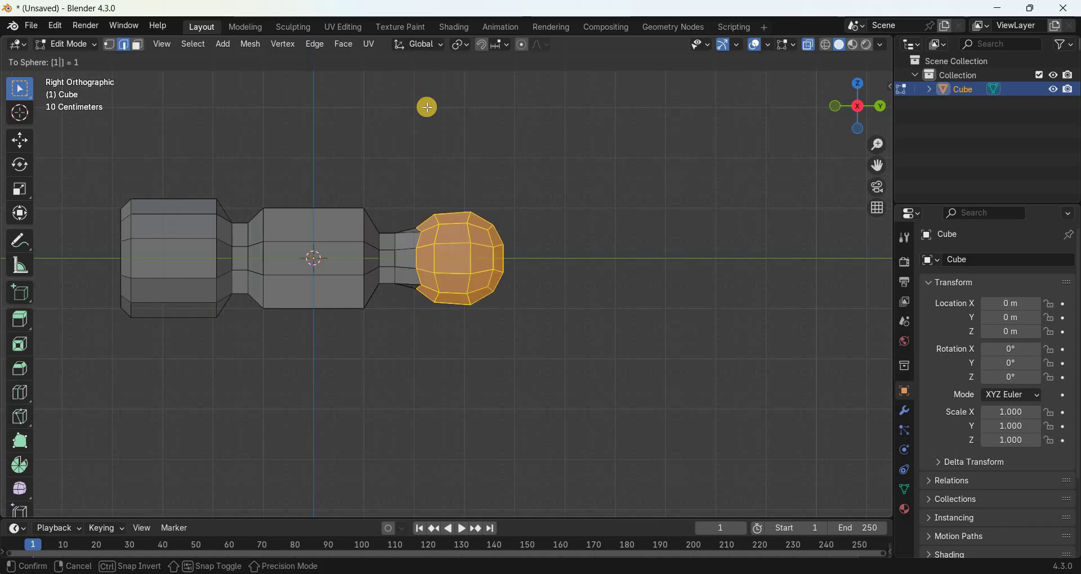
key(Return)
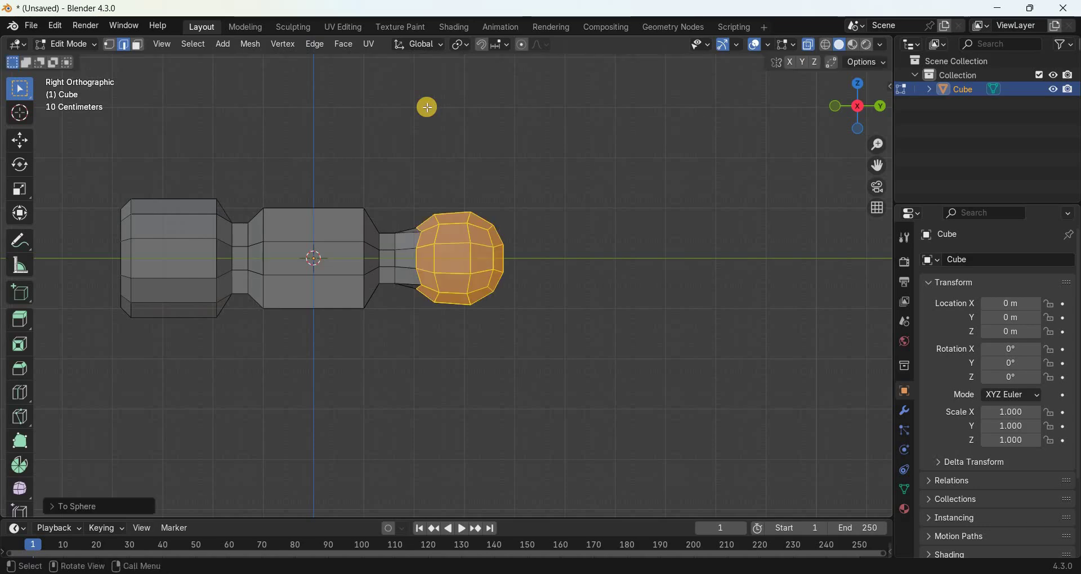
click(624, 321)
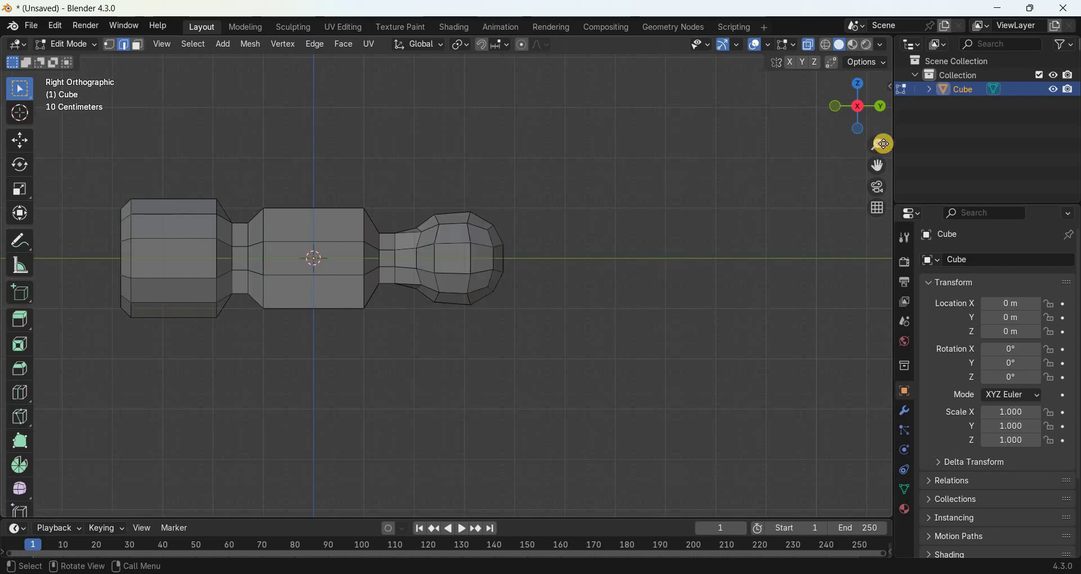
- Flatten the rounded end's second edge loop from the neck by scaling it to 0 along Y
scroll(821, 167, up, 6)
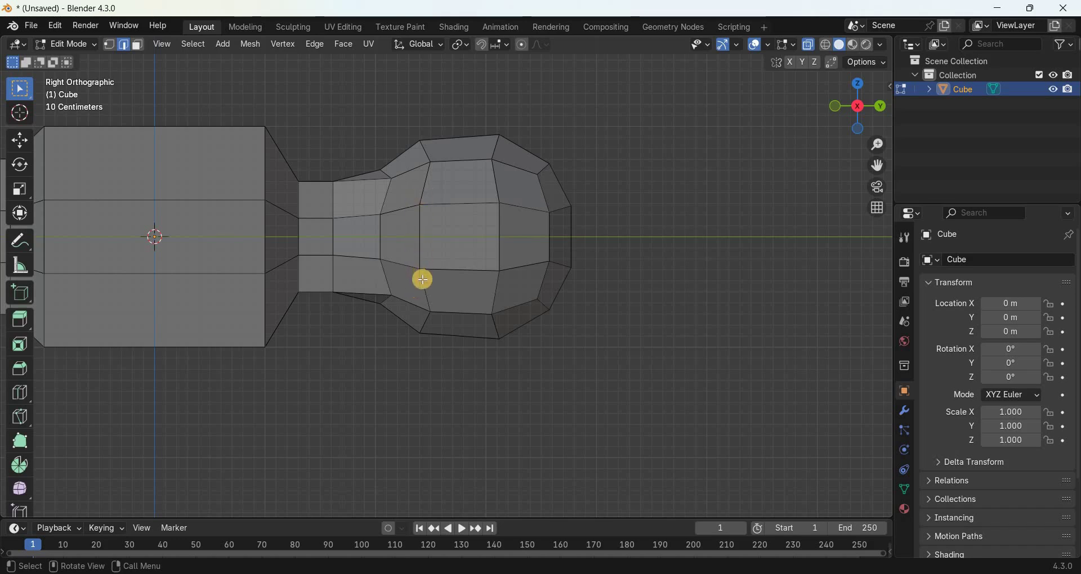
alt+click(419, 248)
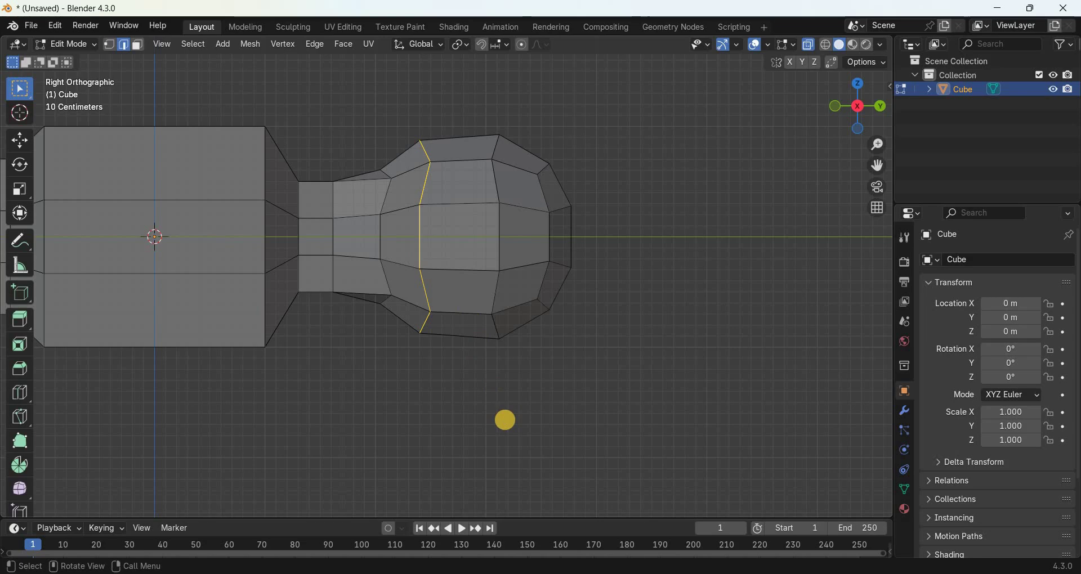
key(s)
key(y)
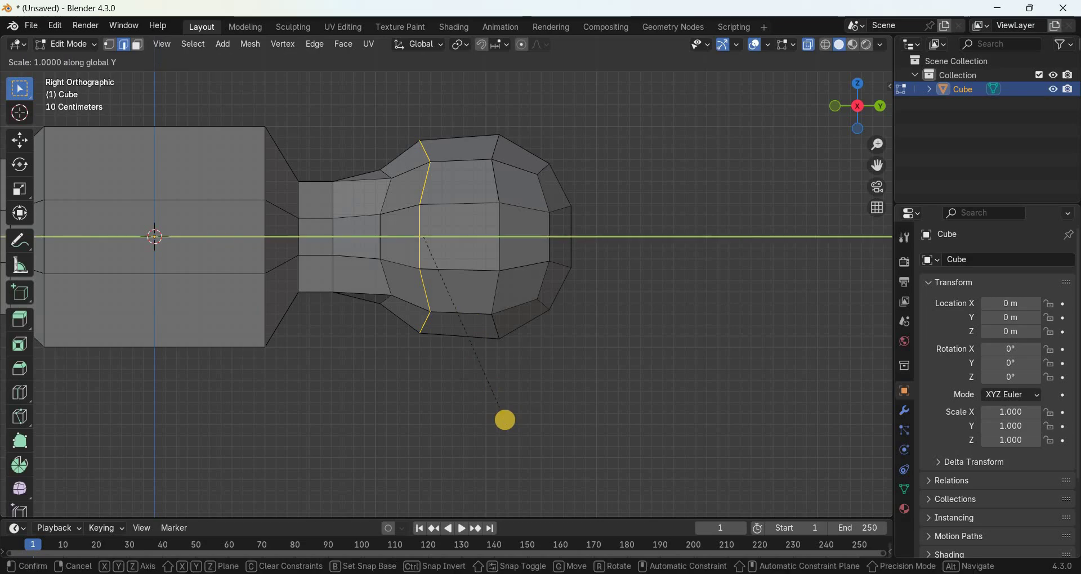
text(0)
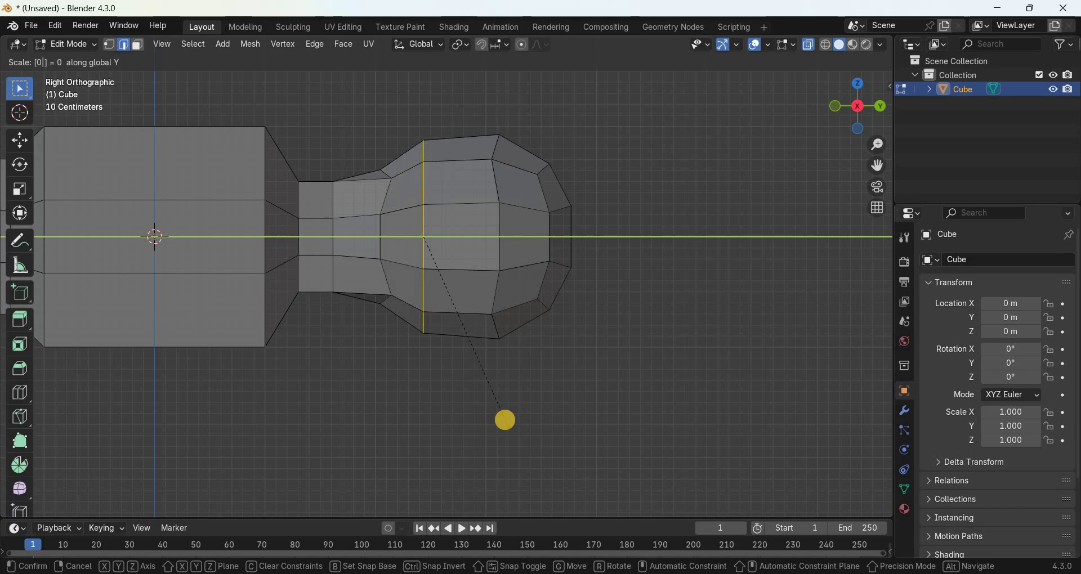
key(Return)
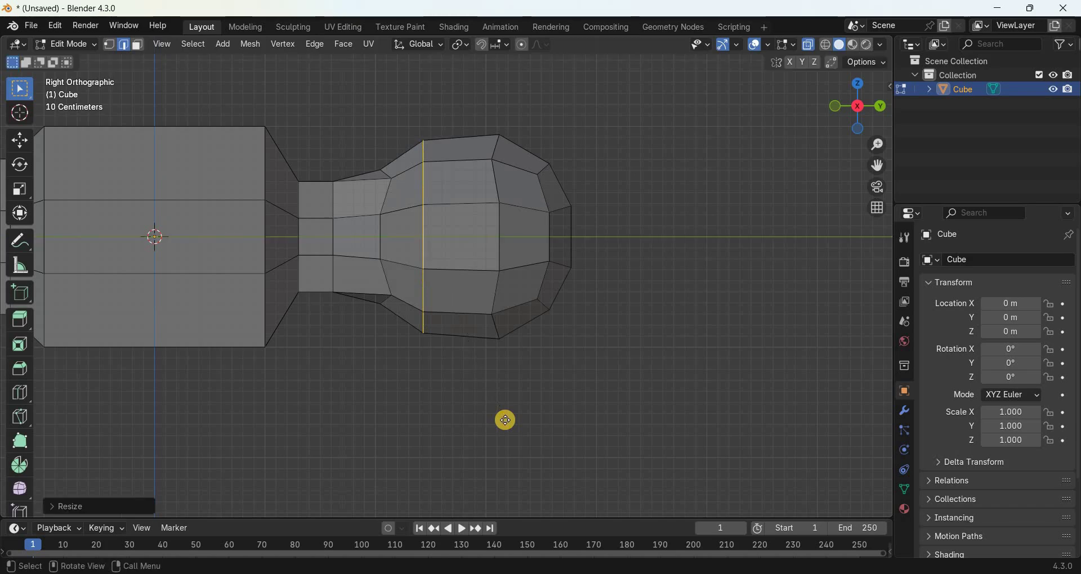
- Move the flattened edge loop 0.344 m along Y towards the rounded tip
key(g)
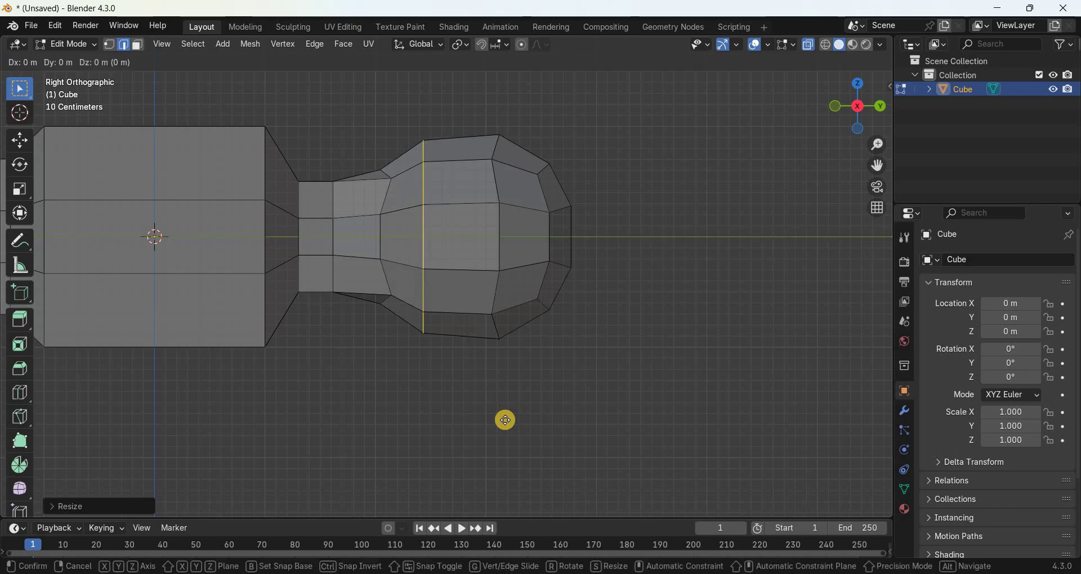
key(y)
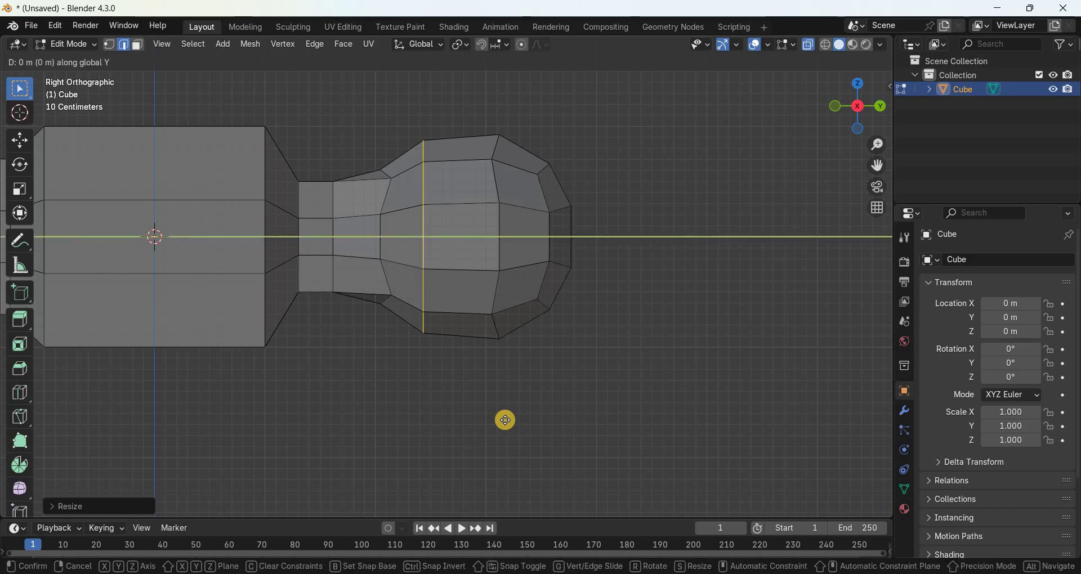
text(0.344)
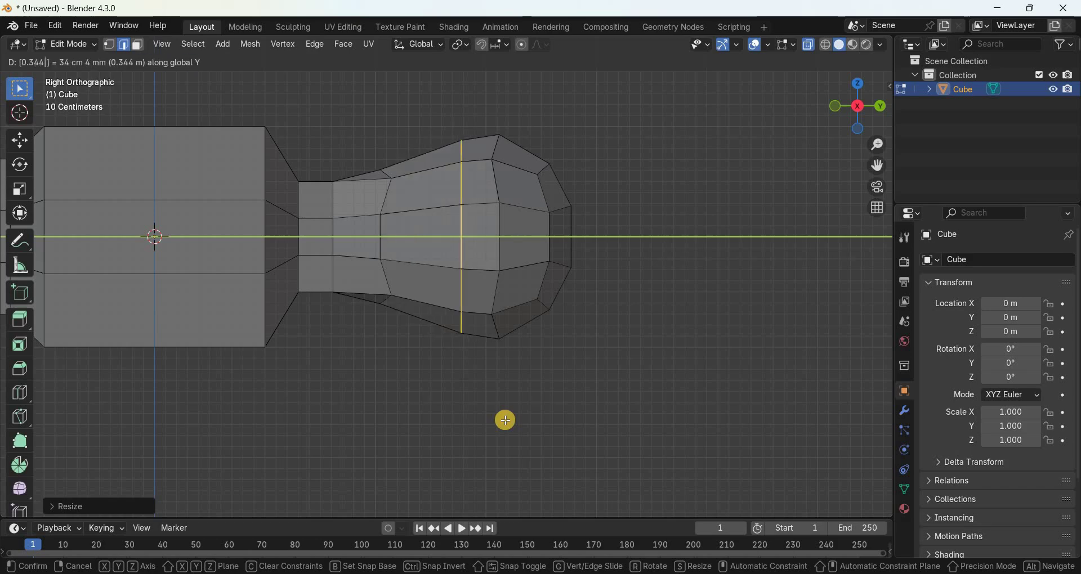
key(Return)
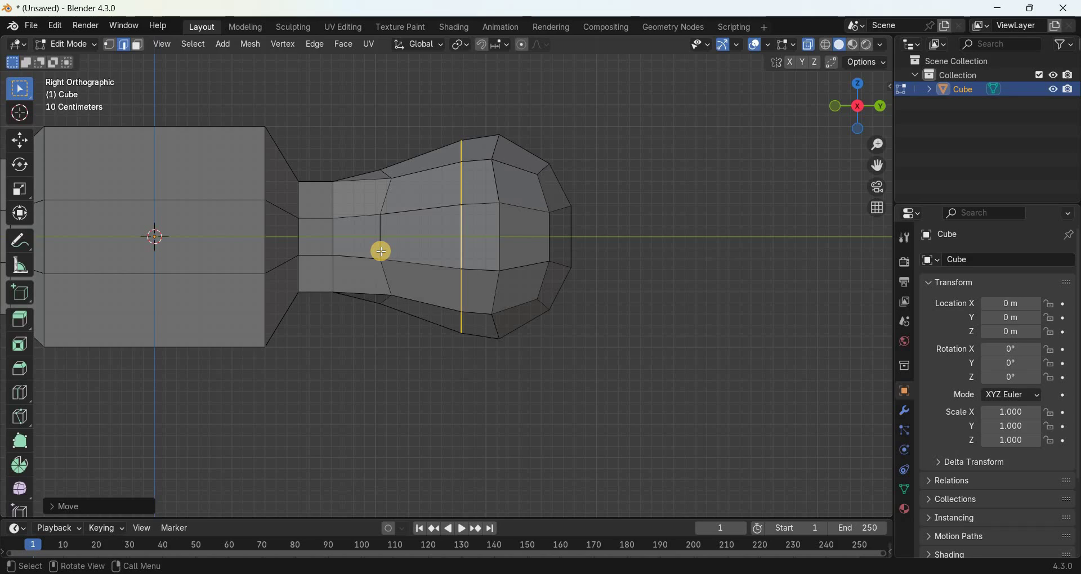
- Flatten the rounded end's first edge loop, nearest the neck, by scaling it to 0 along Y
alt+click(382, 251)
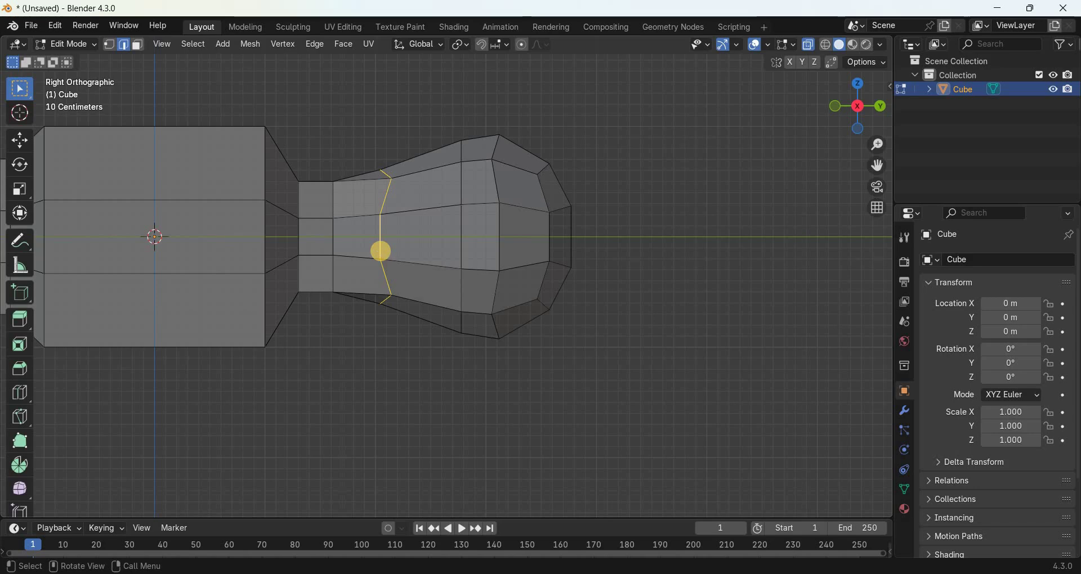
text(sy)
text(0)
key(Return)
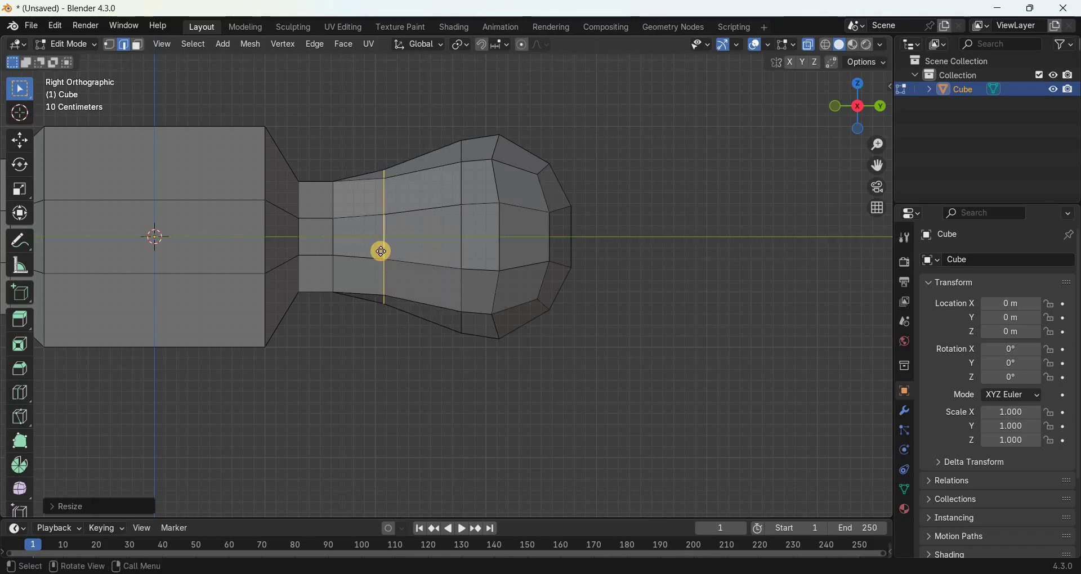
- Move the flattened loop nearest the neck 0.597 m along Y, close to the next loop of the rounded head
key(g)
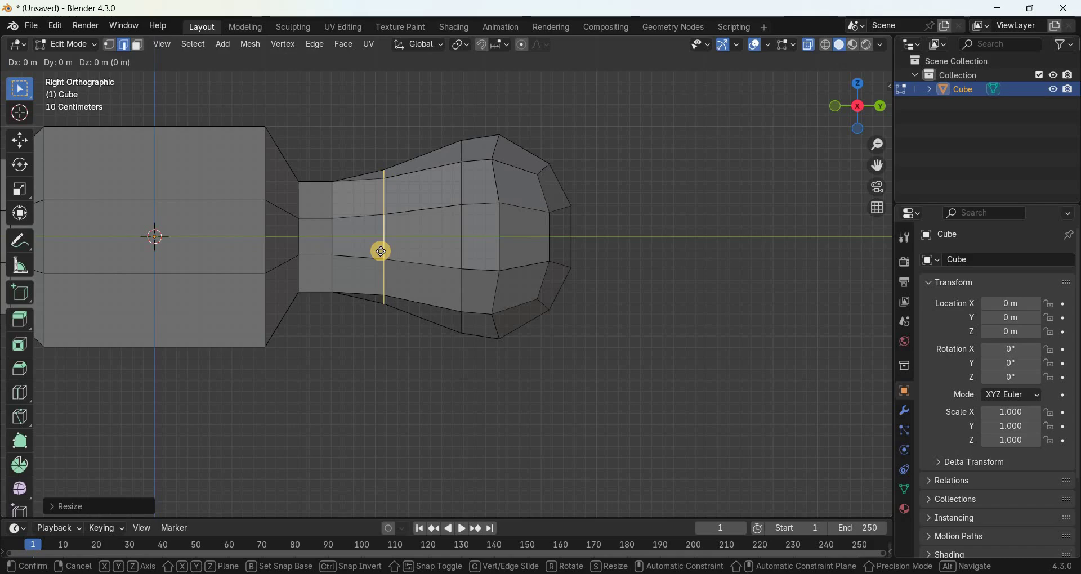
text(y)
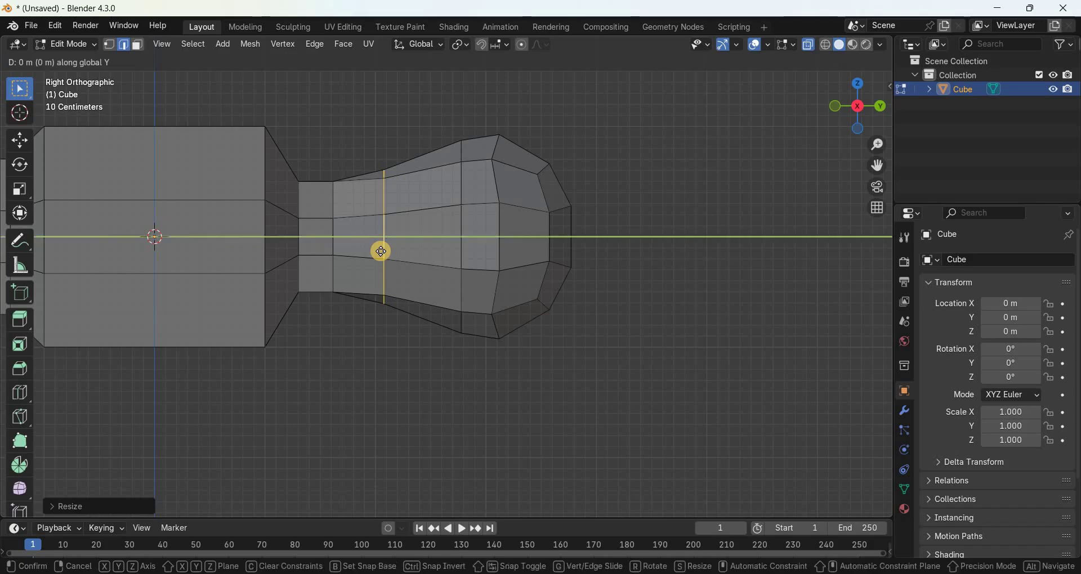
text(0.)
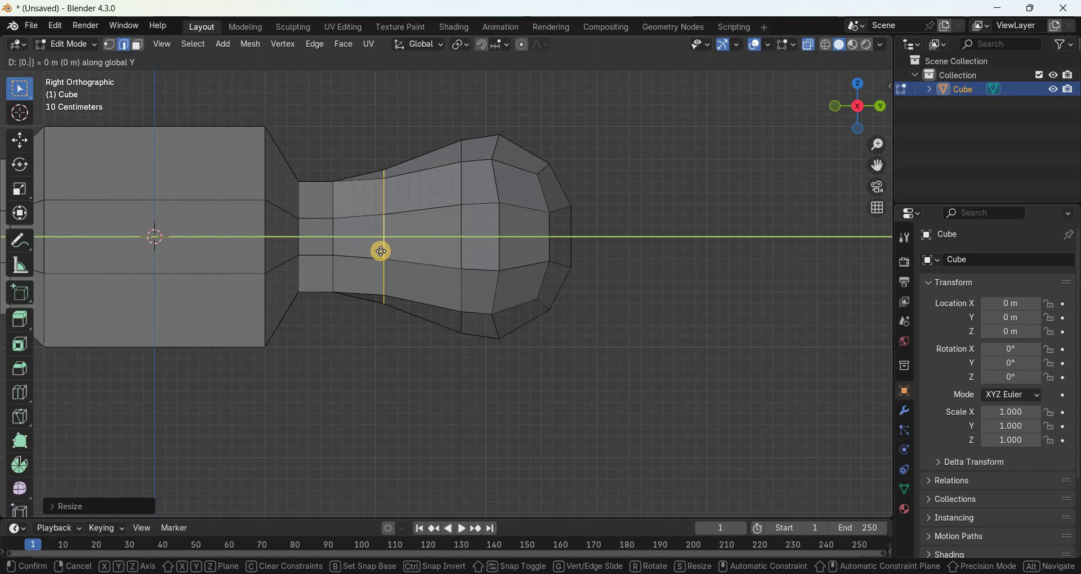
text(597)
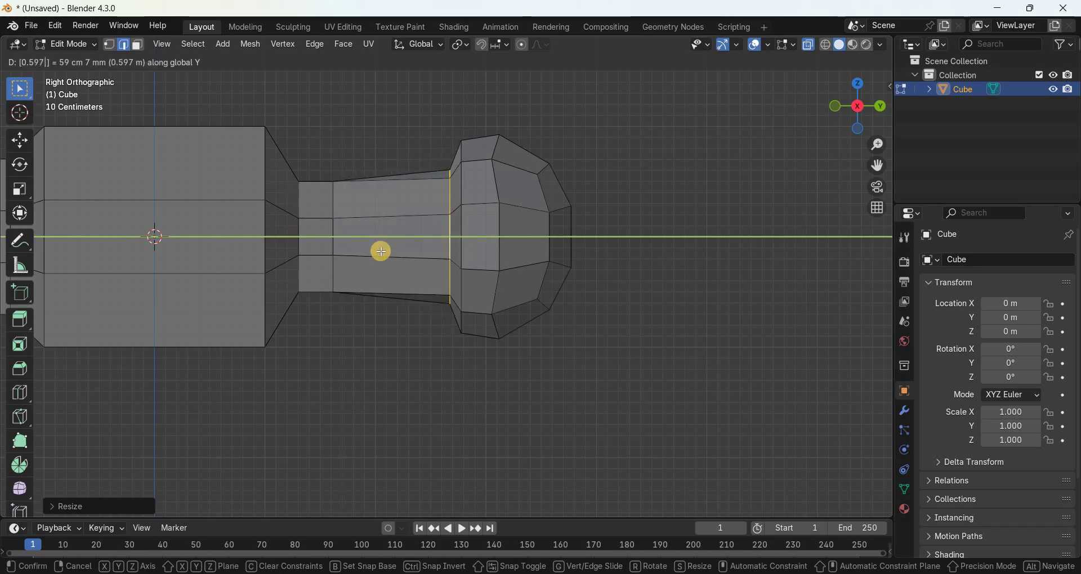
key(Return)
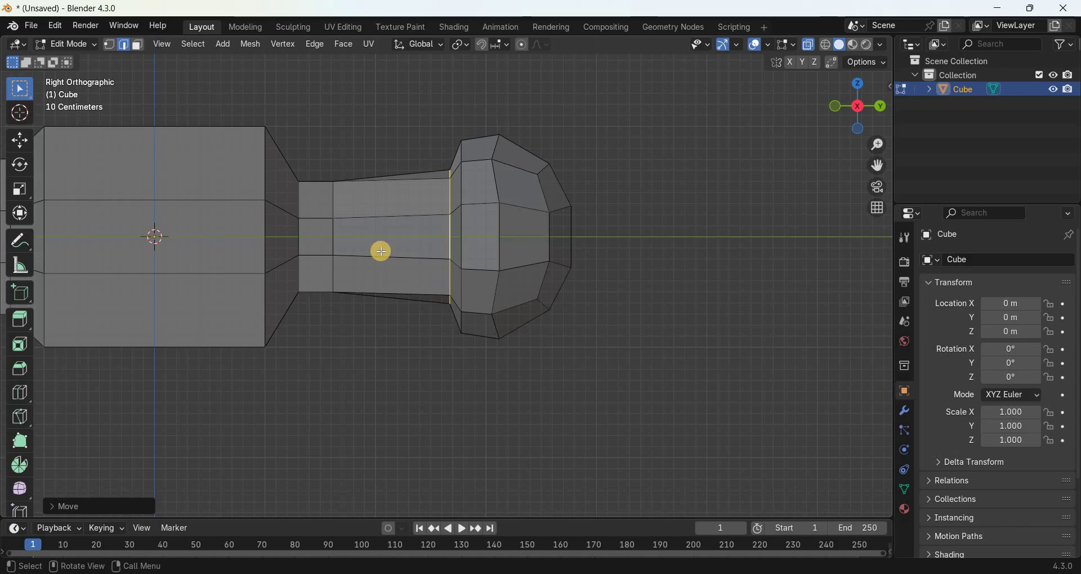
- Move the whole rounded head -0.797 m along Y towards the middle section and turn off X-ray display
drag(440, 112, 578, 345)
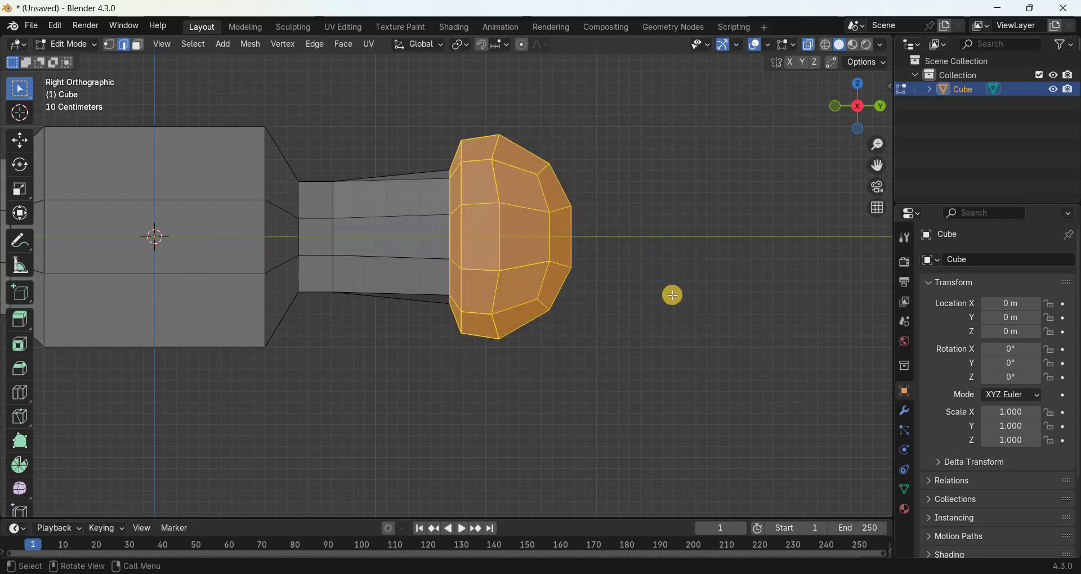
key(g)
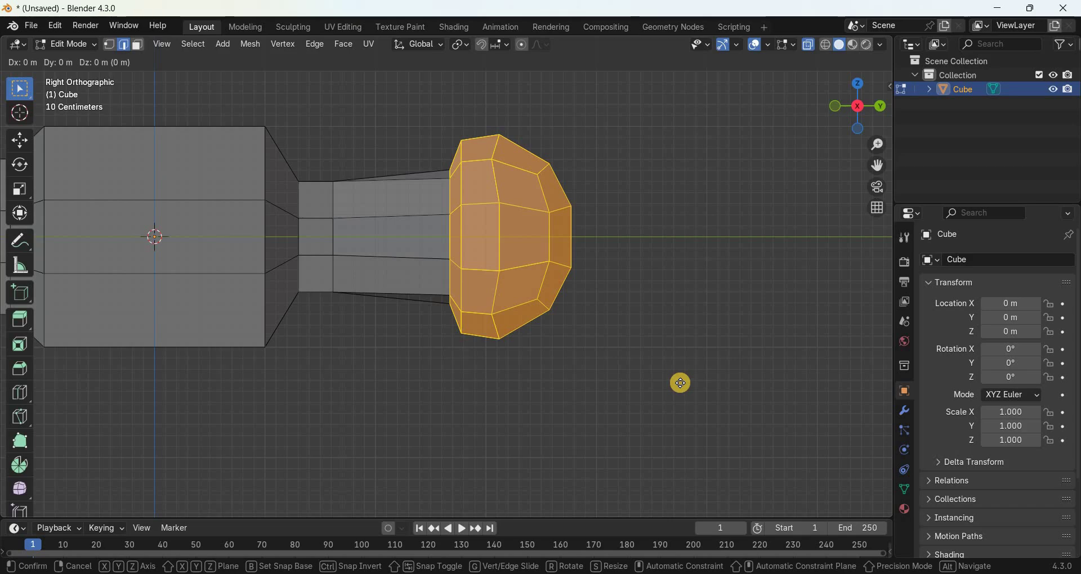
key(y)
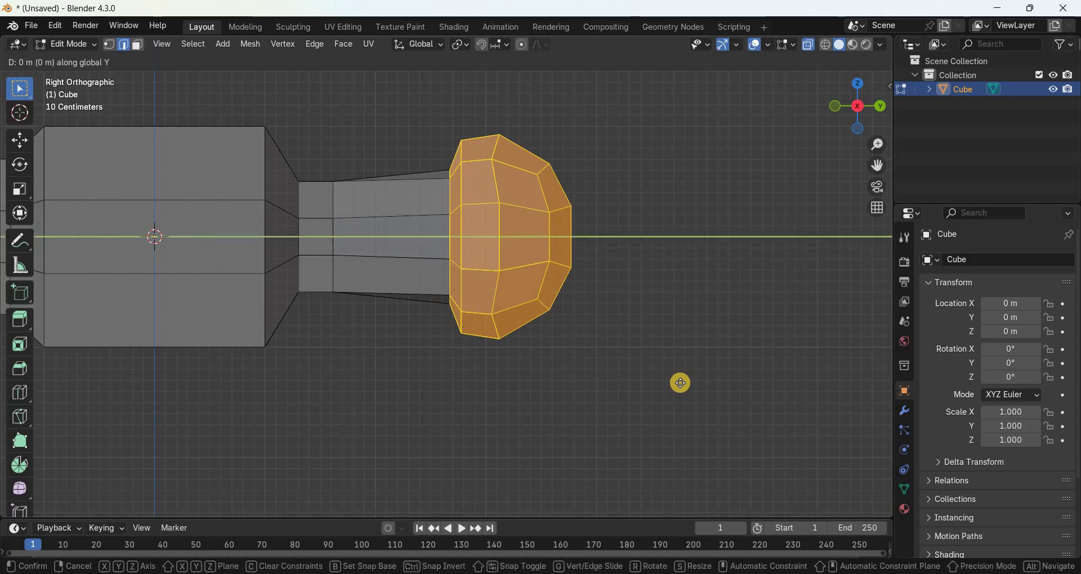
text(-.)
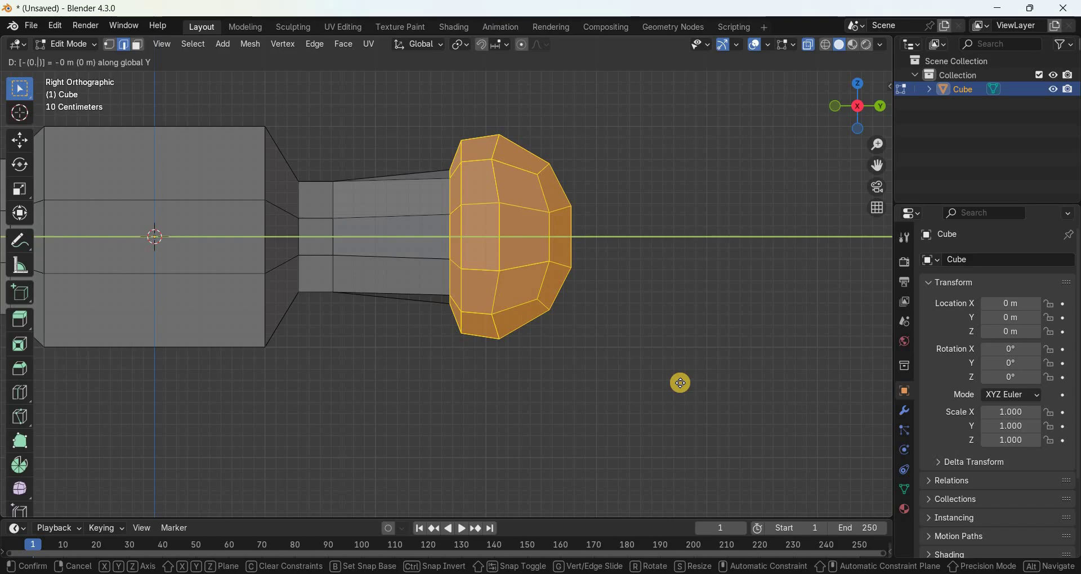
text(757)
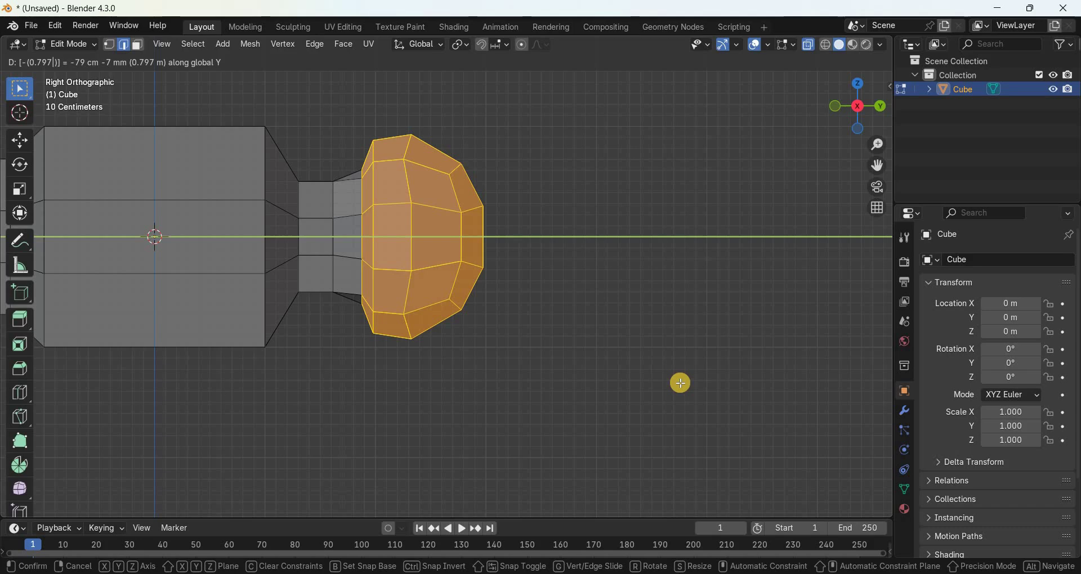
key(Return)
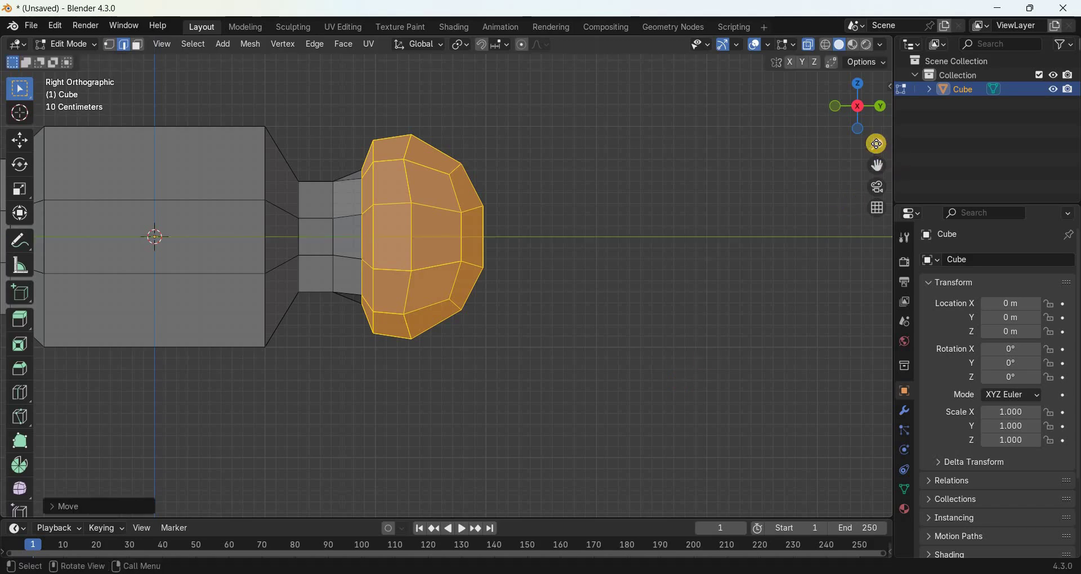
drag(877, 145, 815, 52)
click(813, 46)
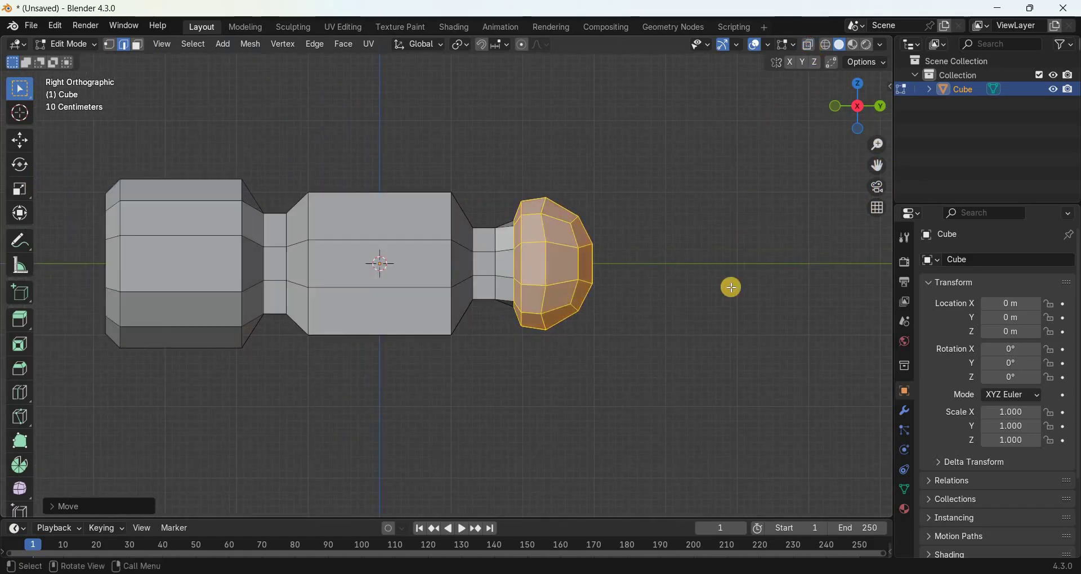
- Add a Subdivision Surface modifier with viewport and render levels both set to 3, and deselect the mesh
click(905, 412)
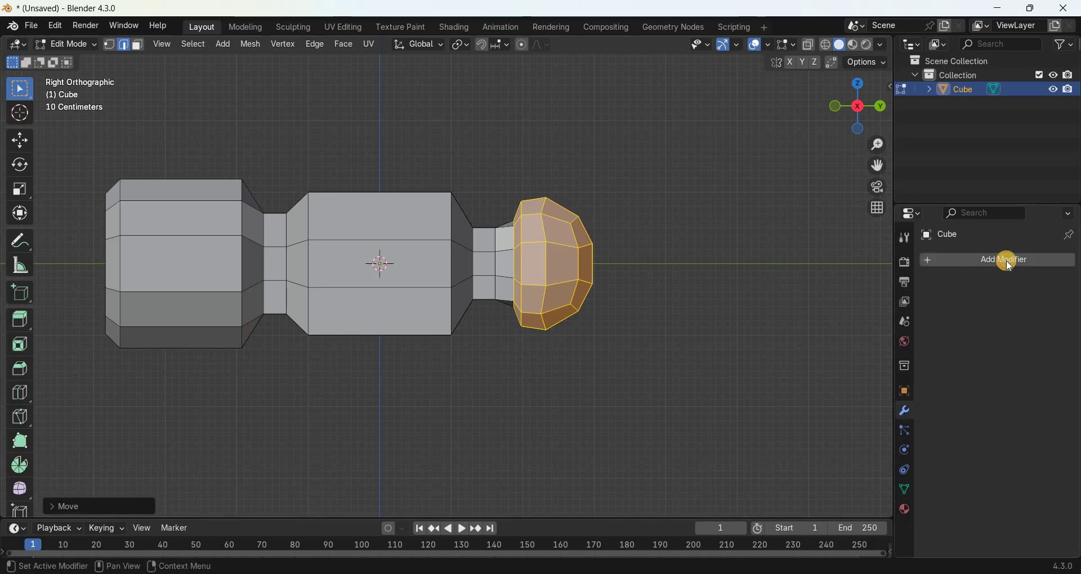
click(998, 265)
mouse_move(963, 313)
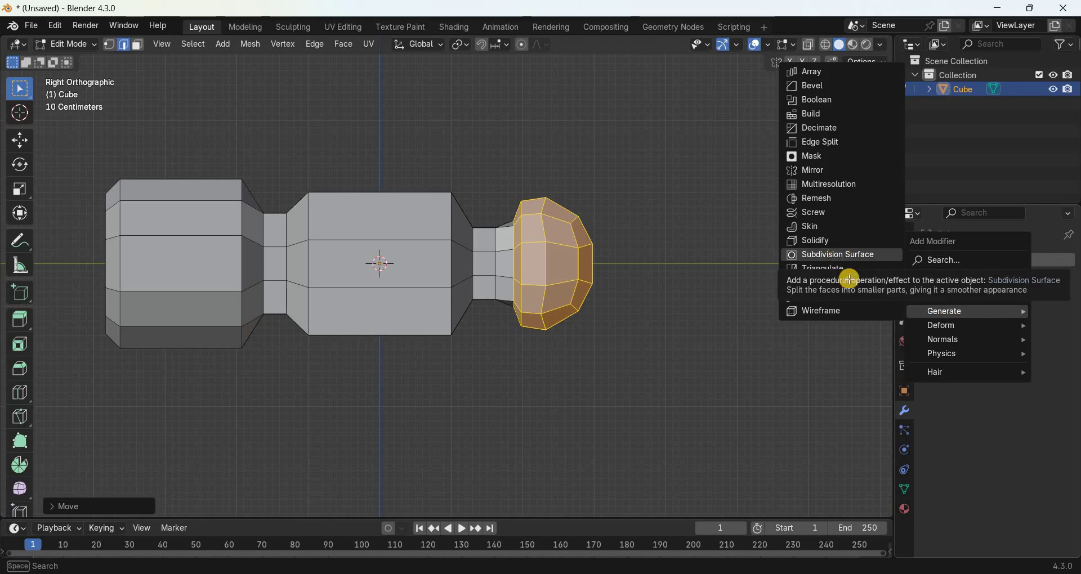
click(839, 254)
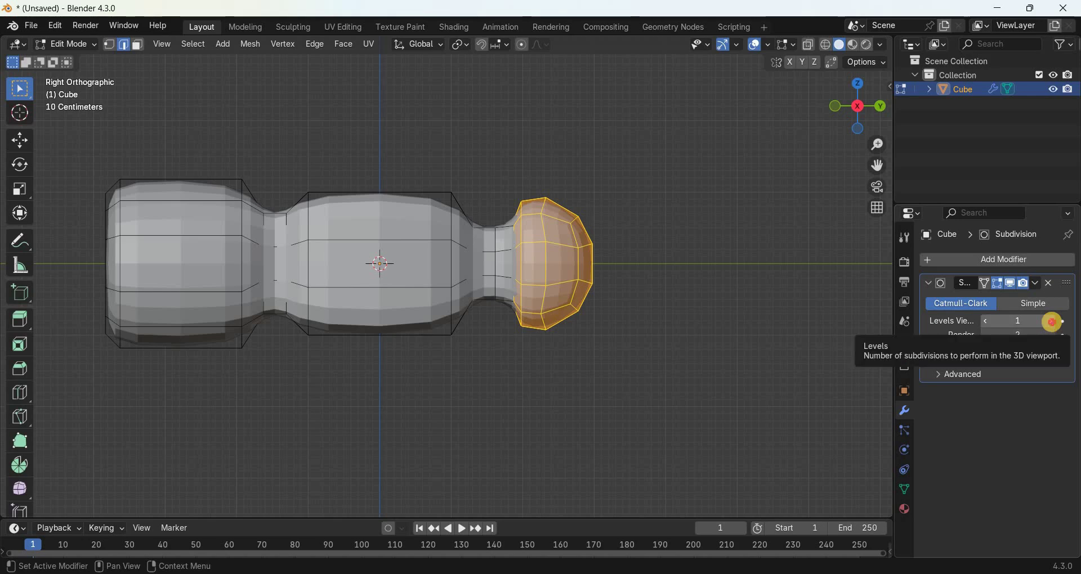
click(1054, 322)
click(1054, 322)
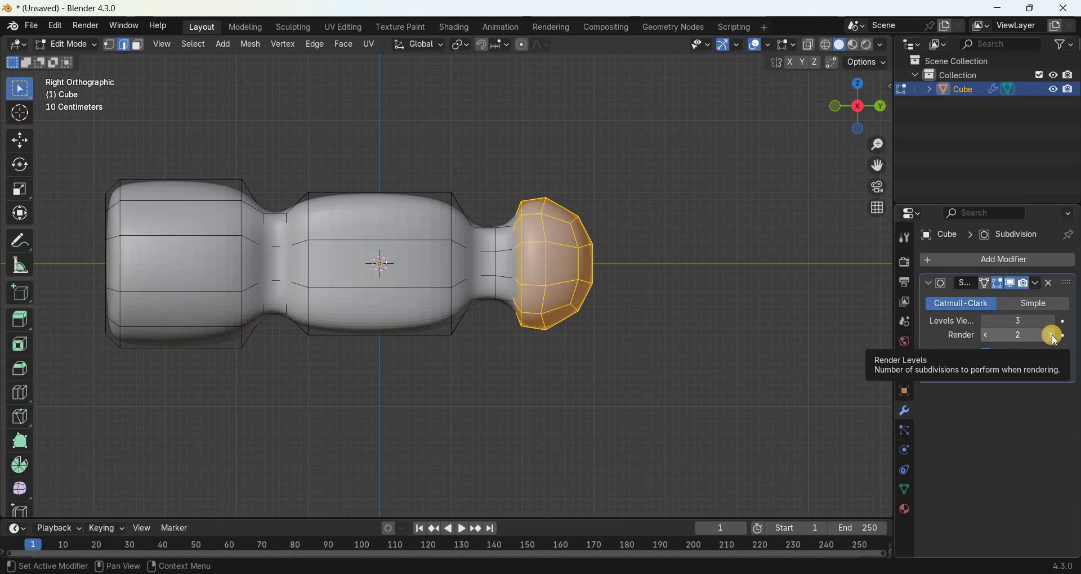
click(1056, 337)
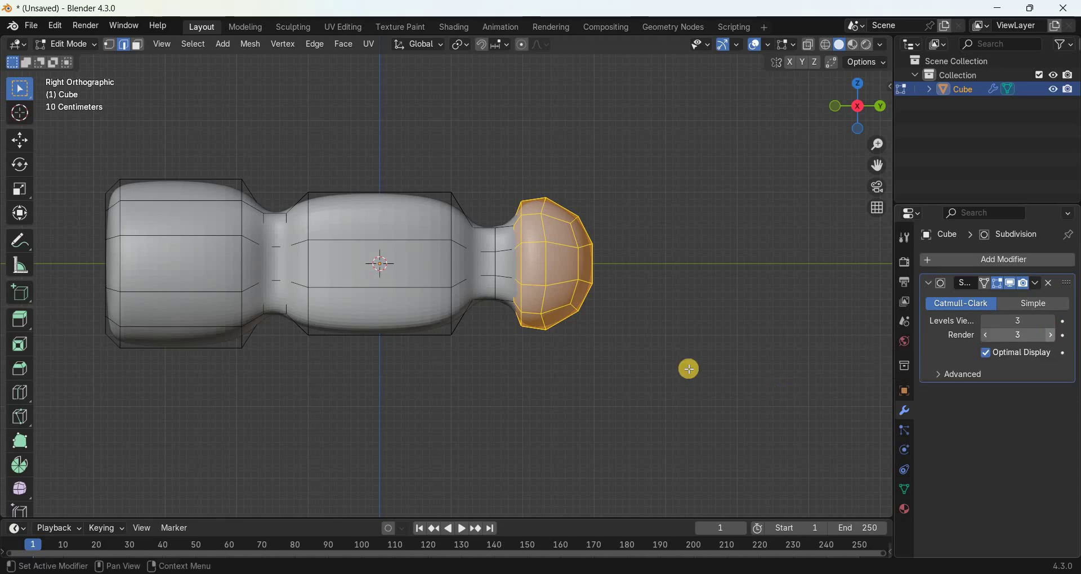
click(612, 381)
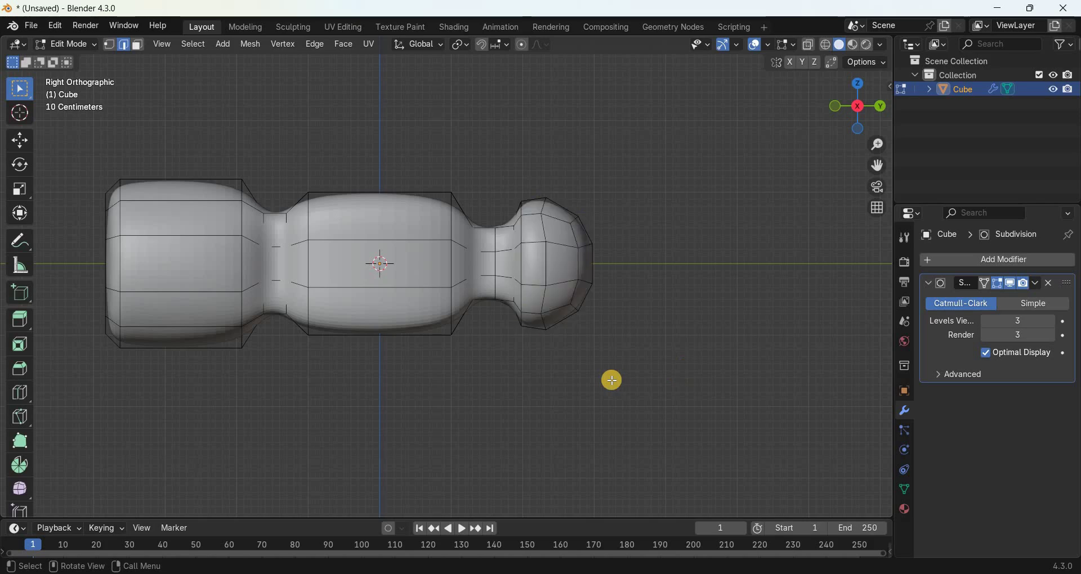
- Add a loop cut on each side of the rounded head's rim next to the neck, each slid close to that rim
drag(877, 144, 495, 238)
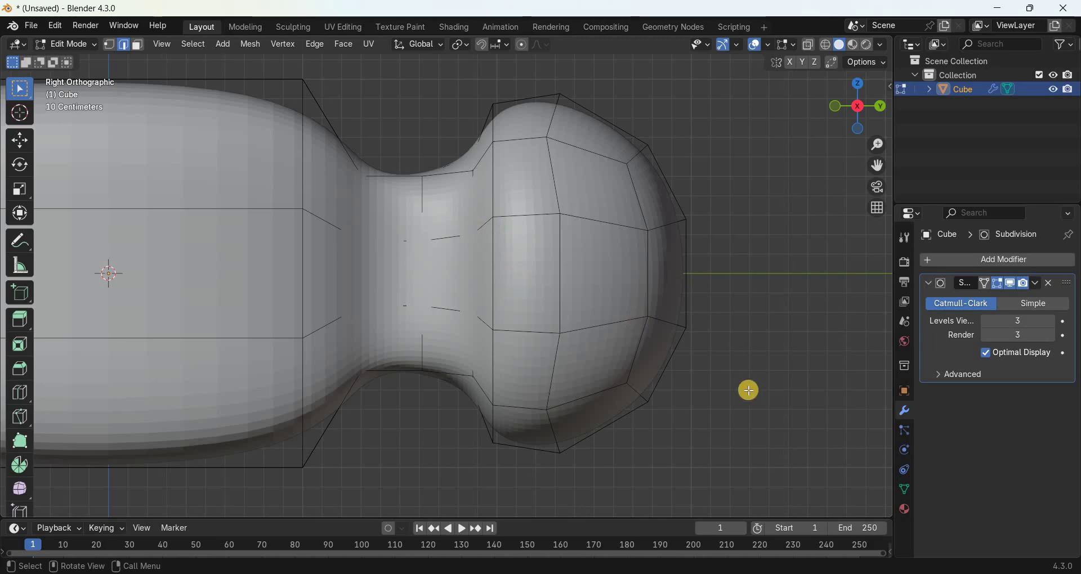
key(ctrl+r)
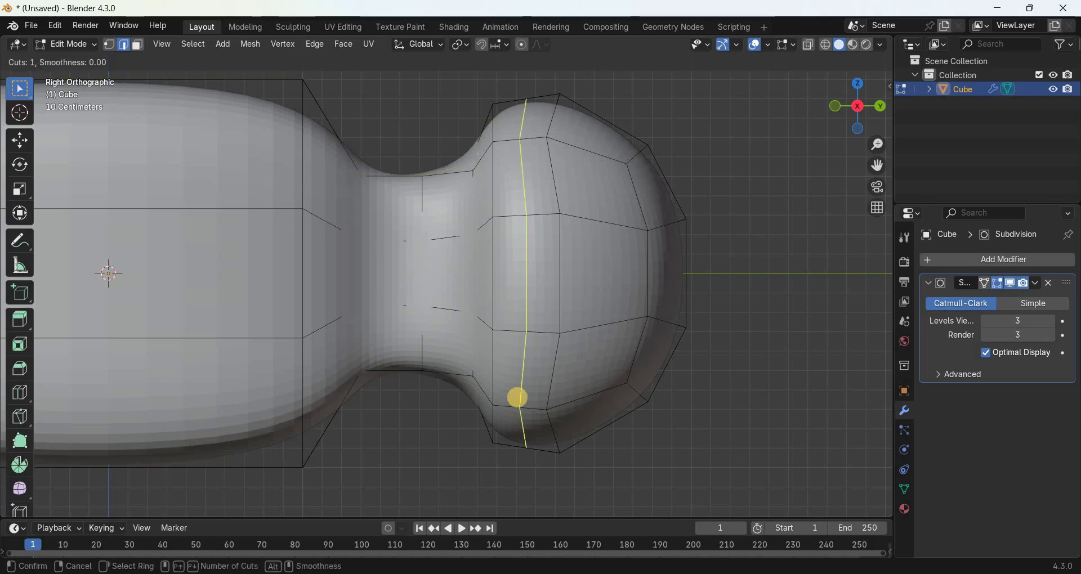
click(517, 397)
drag(494, 401, 485, 411)
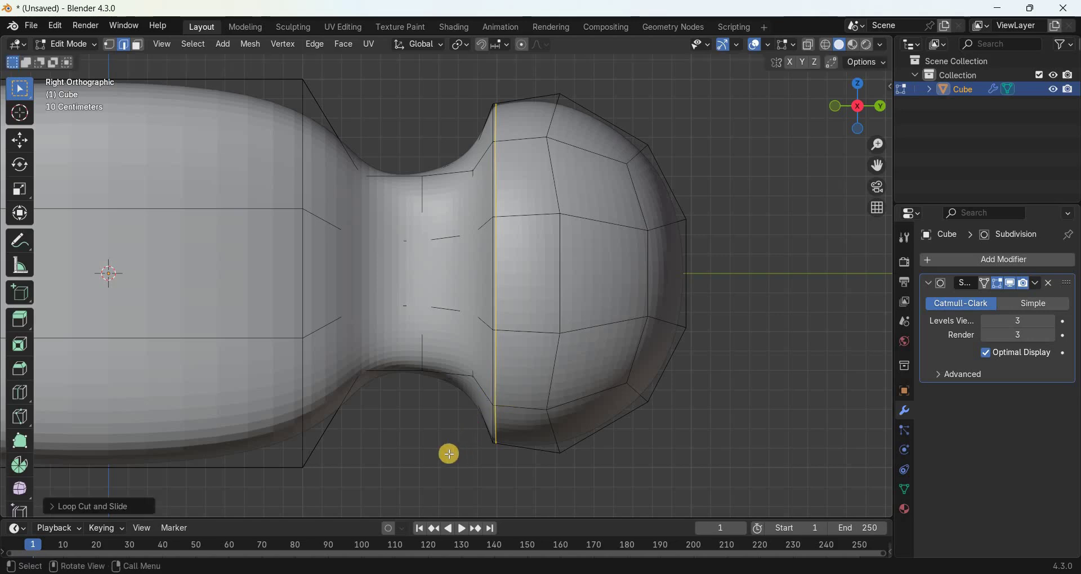
key(ctrl+r)
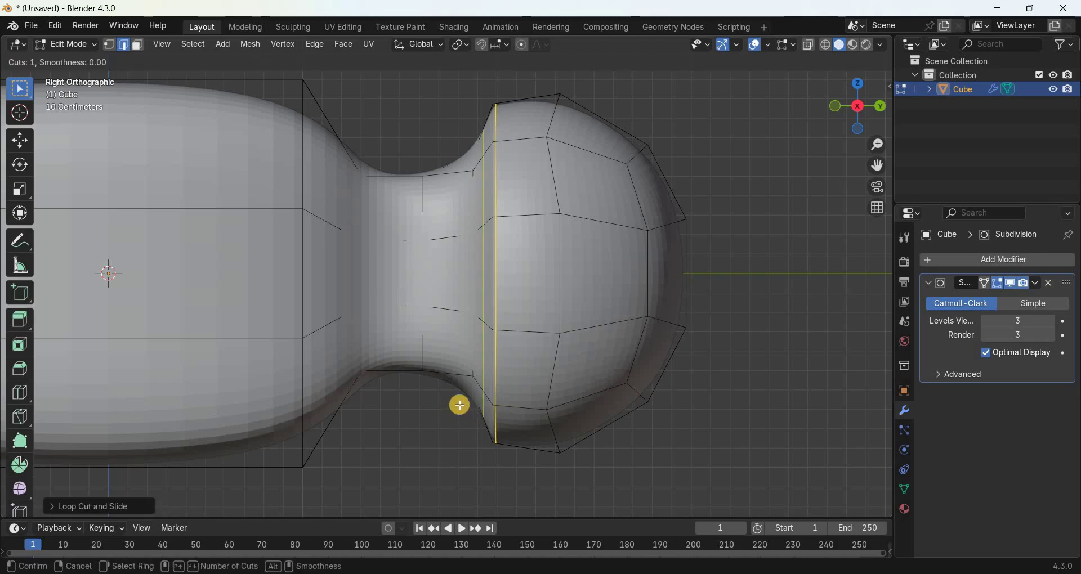
drag(460, 405, 480, 419)
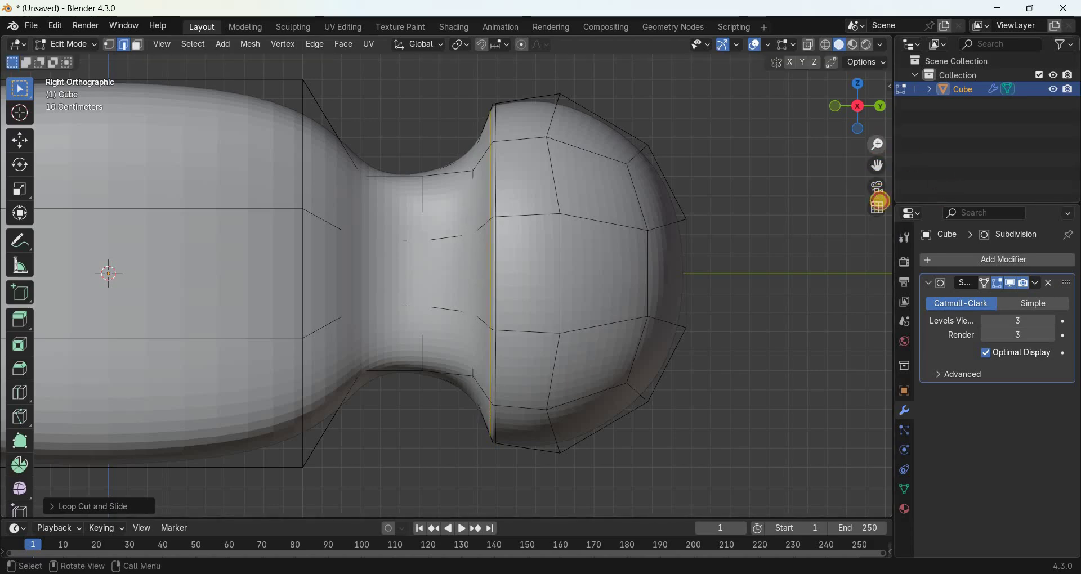
- Add a loop cut on the slope between the negative-Y end section and its neck, slid about -0.87 towards the section's rim
drag(878, 145, 297, 174)
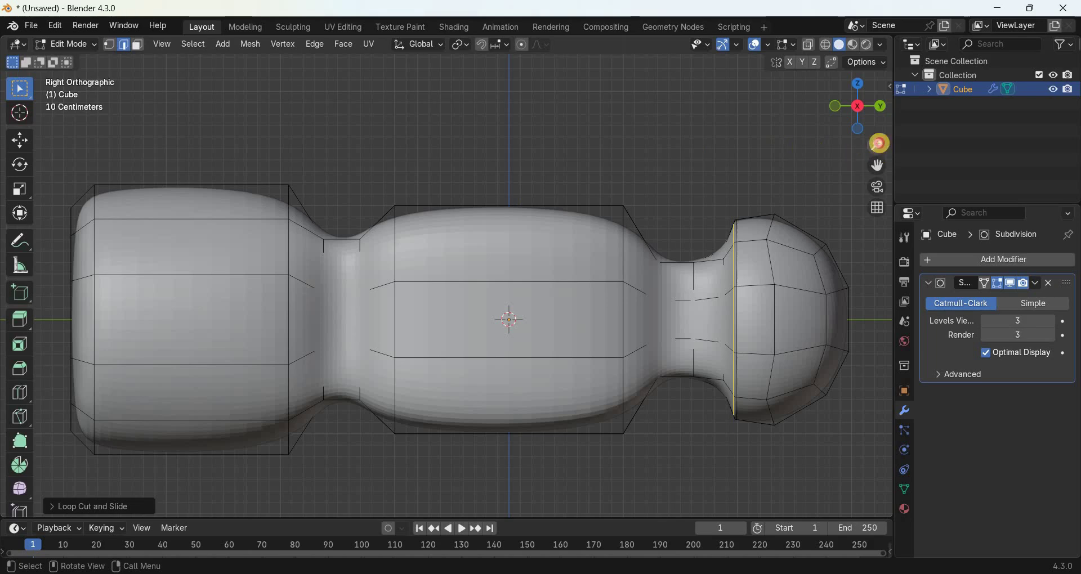
drag(880, 144, 875, 167)
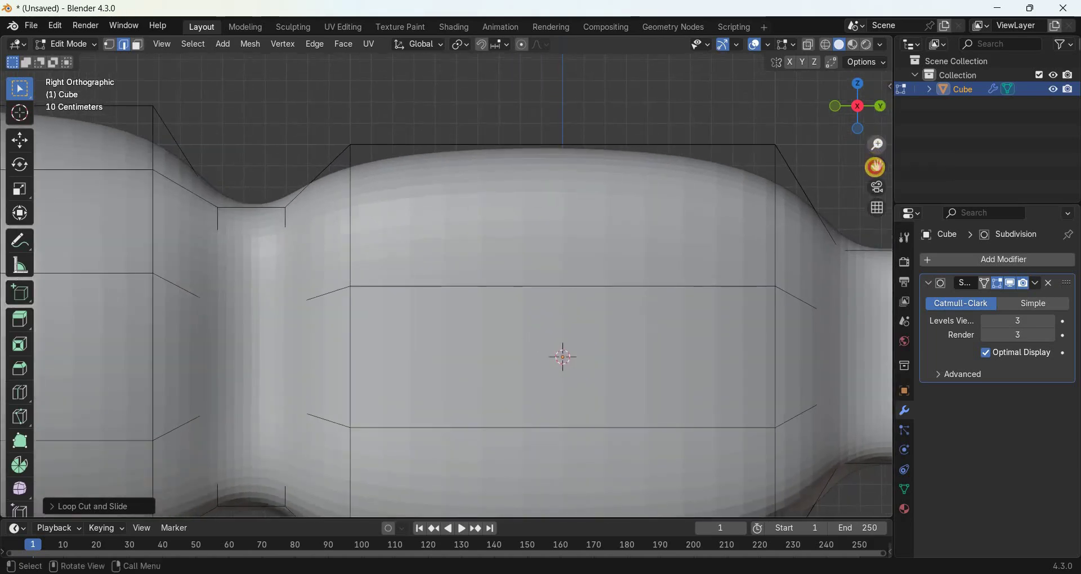
drag(160, 81, 408, 495)
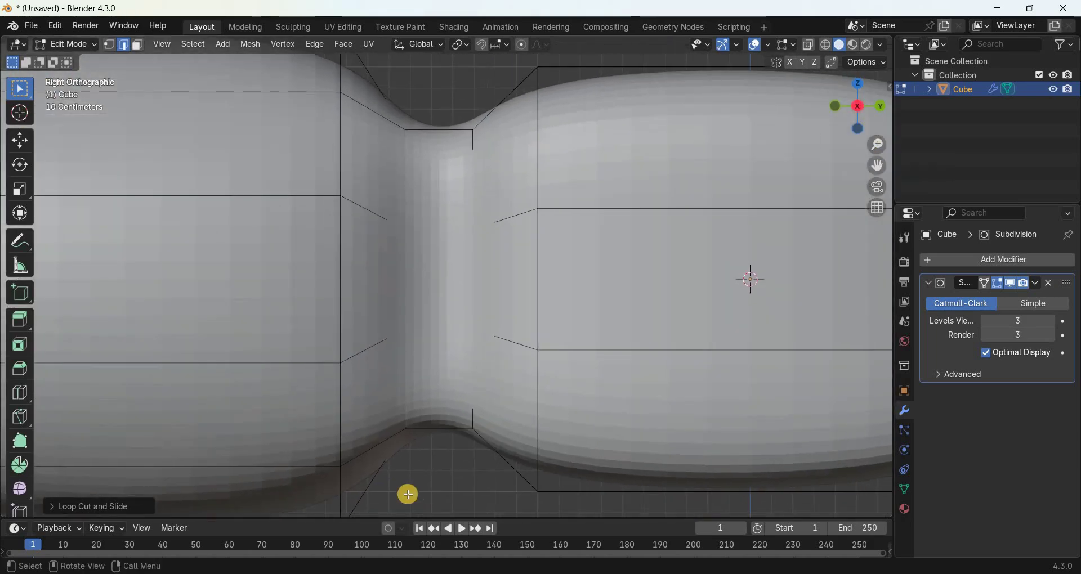
key(ctrl+r)
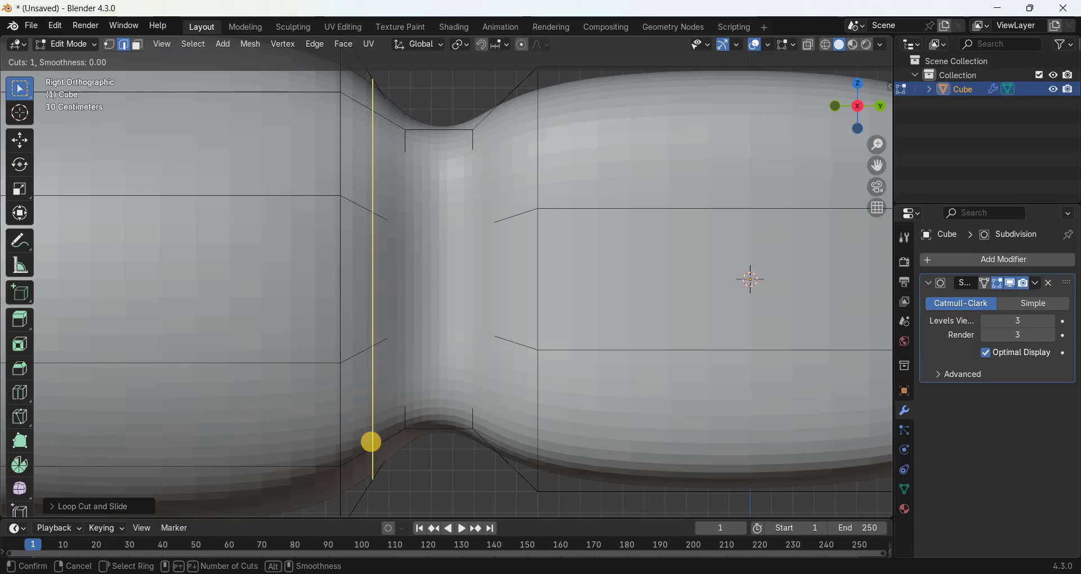
click(367, 441)
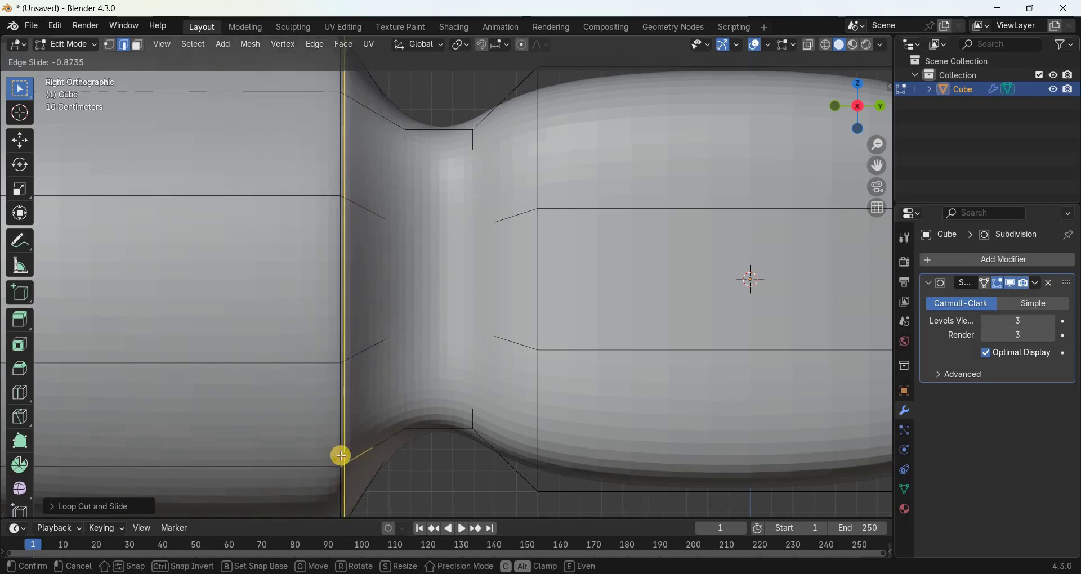
click(341, 456)
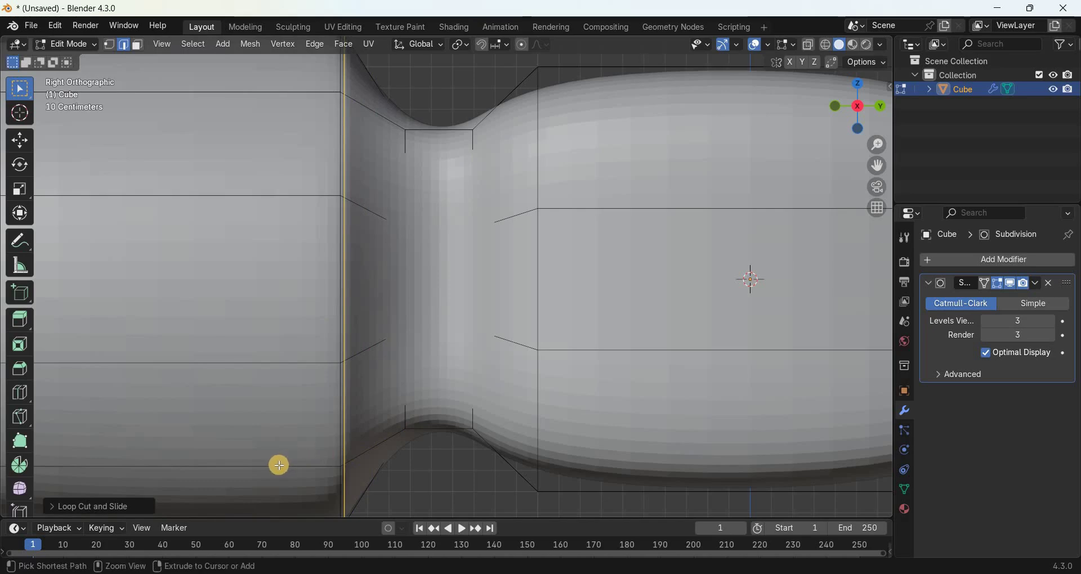
- Add a loop cut around the negative-Y end section, slid about 0.98 towards its neck-side rim
key(ctrl+r)
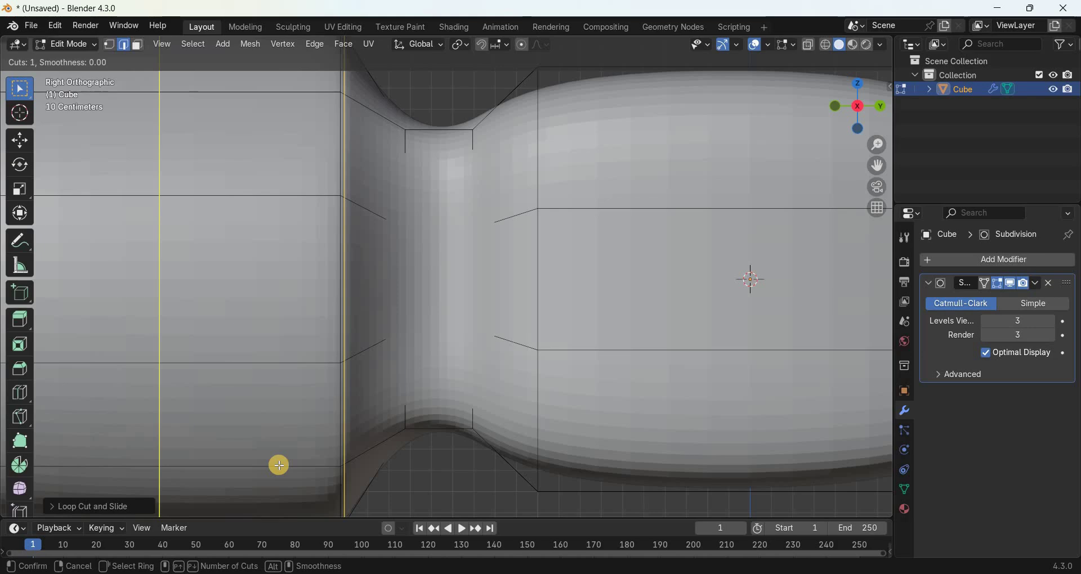
click(279, 465)
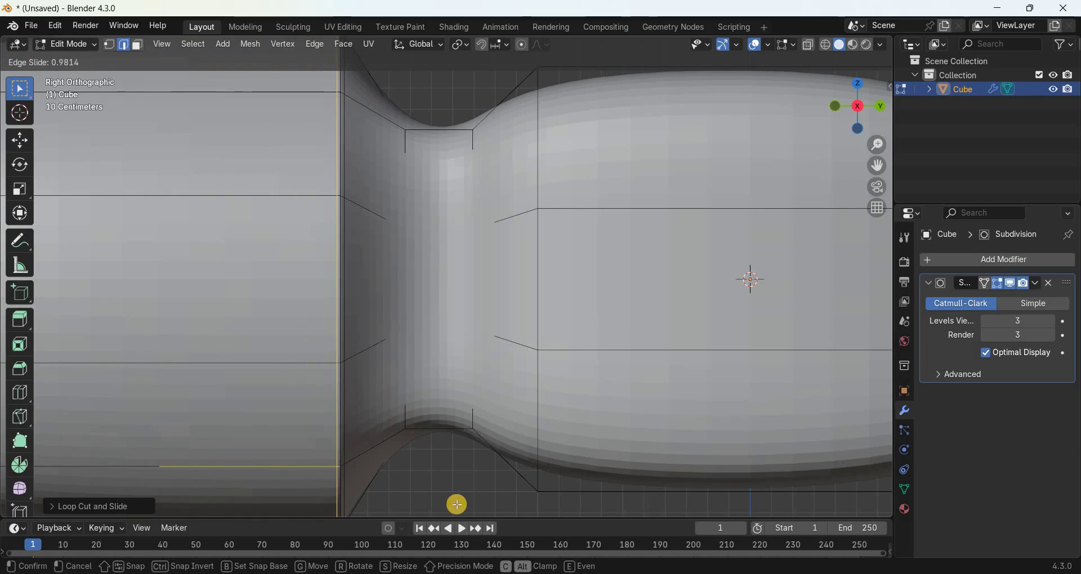
click(457, 505)
- Add another loop cut around the negative-Y end section, slid close to the rim beside its outer bevel
mouse_move(878, 145)
mouse_down()
mouse_move(878, 158)
mouse_move(878, 145)
mouse_up()
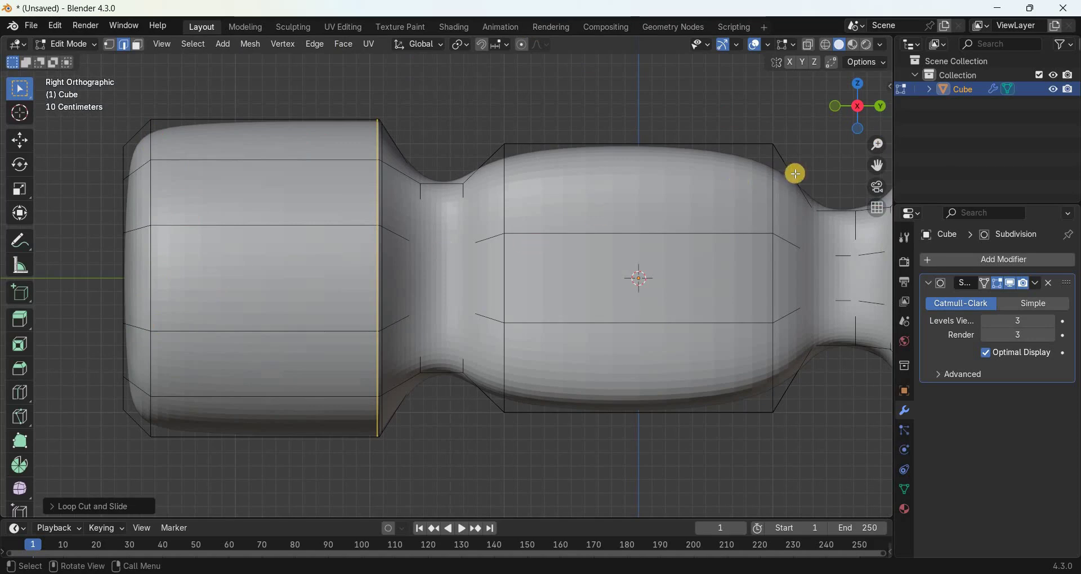
drag(62, 178, 883, 127)
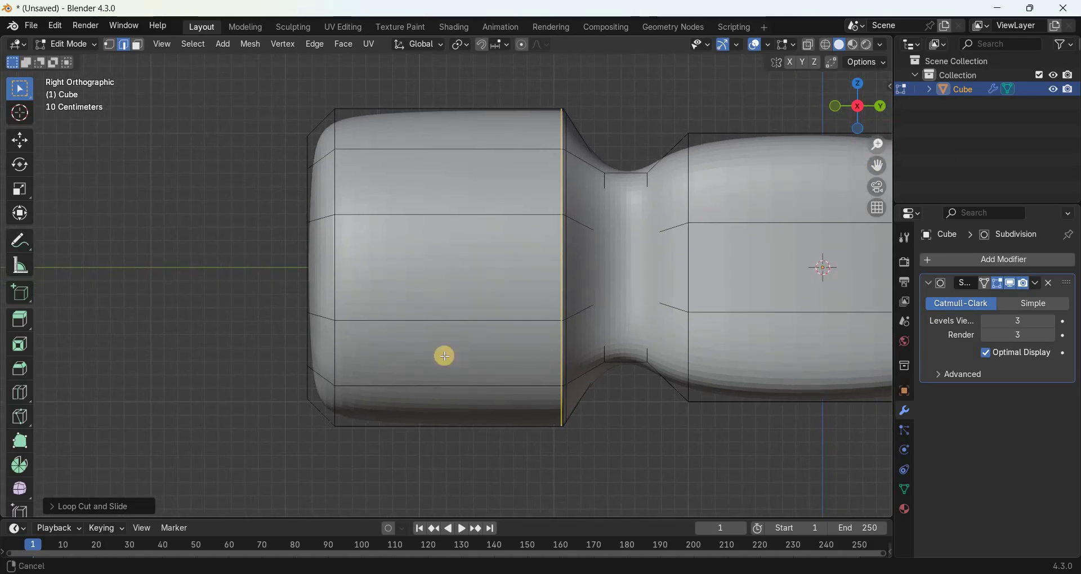
scroll(315, 412, up, 2)
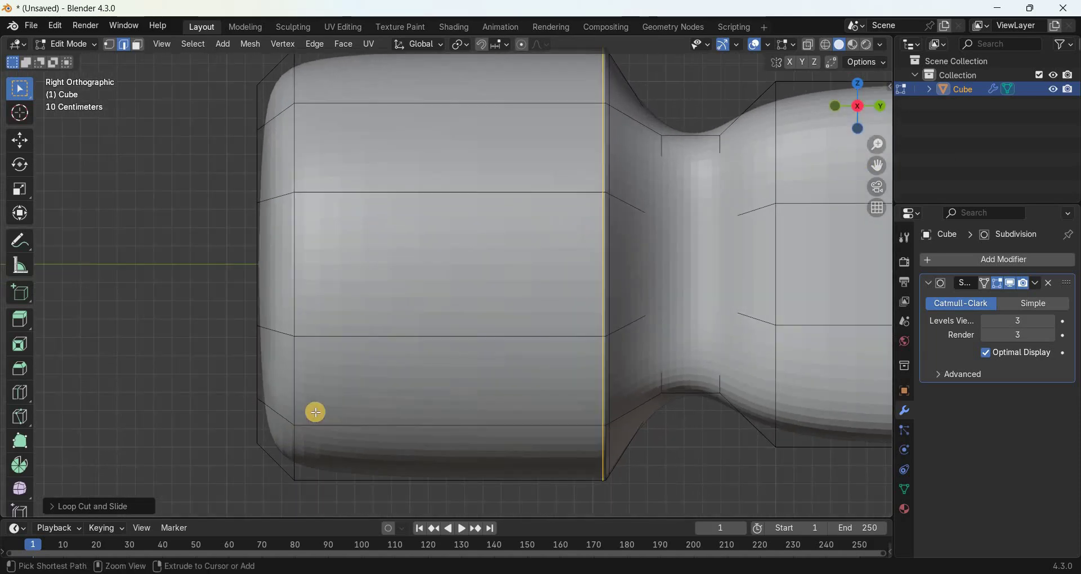
key(ctrl+r)
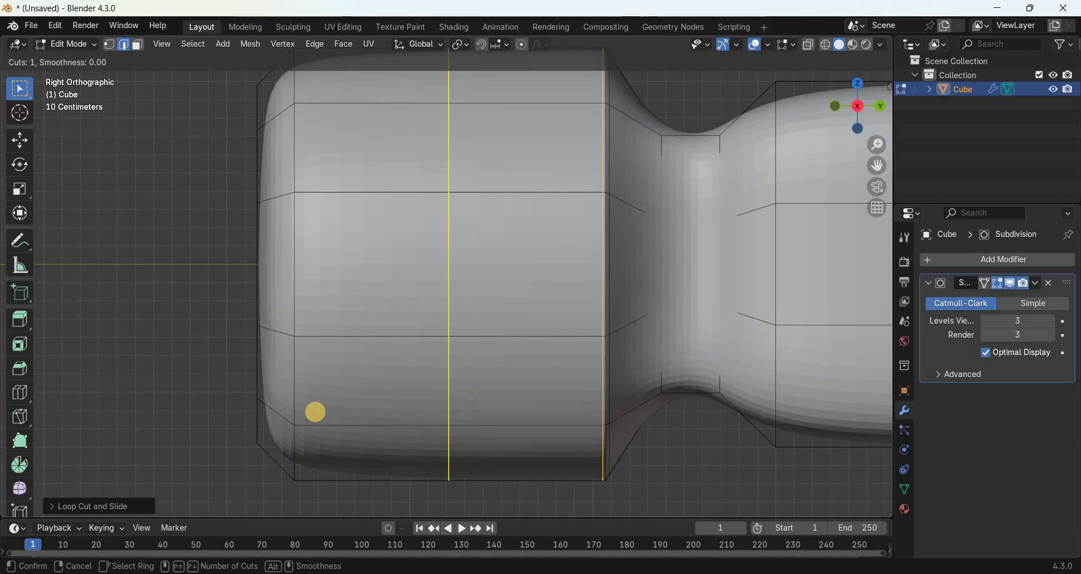
click(315, 413)
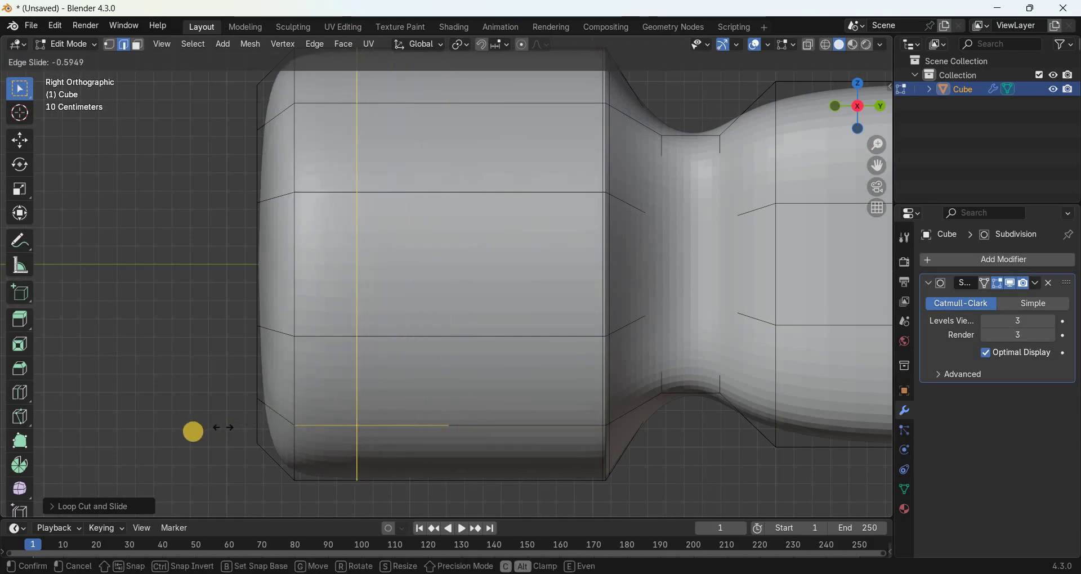
drag(181, 435, 163, 443)
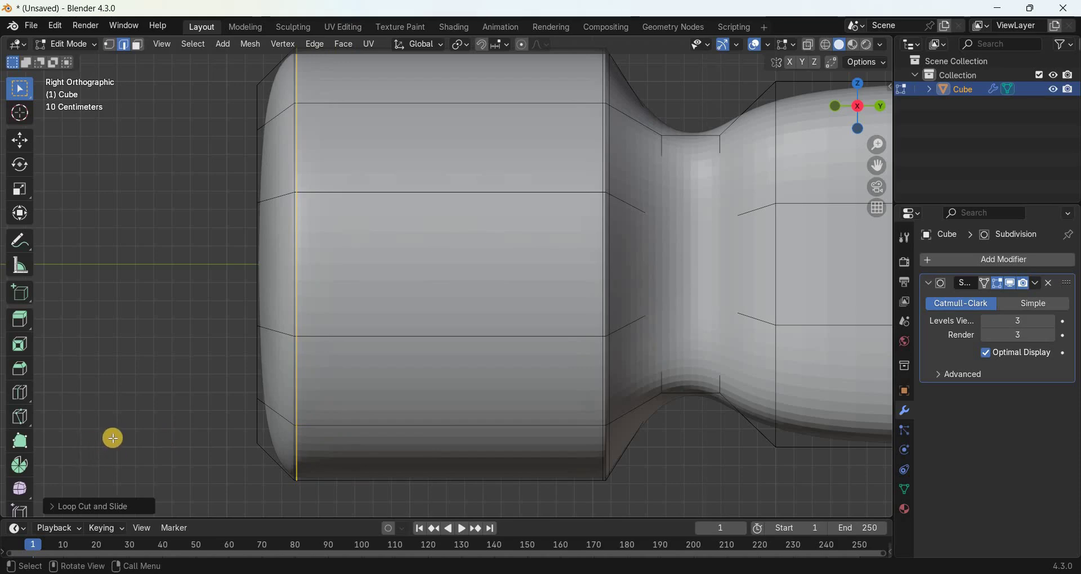
- Select the flat outer cap face of the negative-Y end section and inset it by 0.0143 m
key(3)
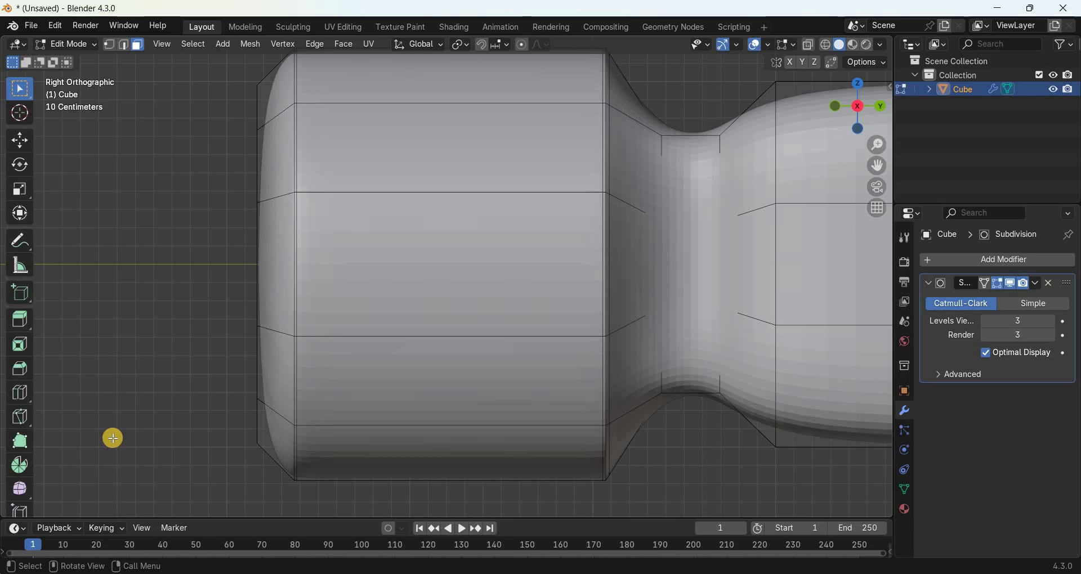
drag(847, 106, 678, 270)
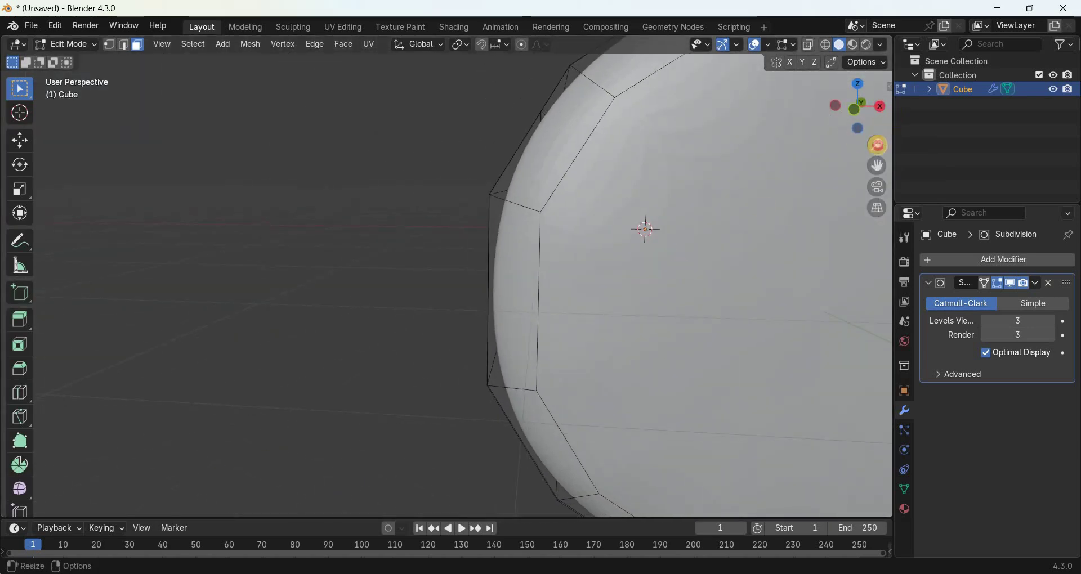
scroll(628, 304, down, 5)
click(629, 305)
mouse_move(863, 109)
mouse_down()
mouse_move(775, 107)
mouse_move(867, 121)
mouse_up()
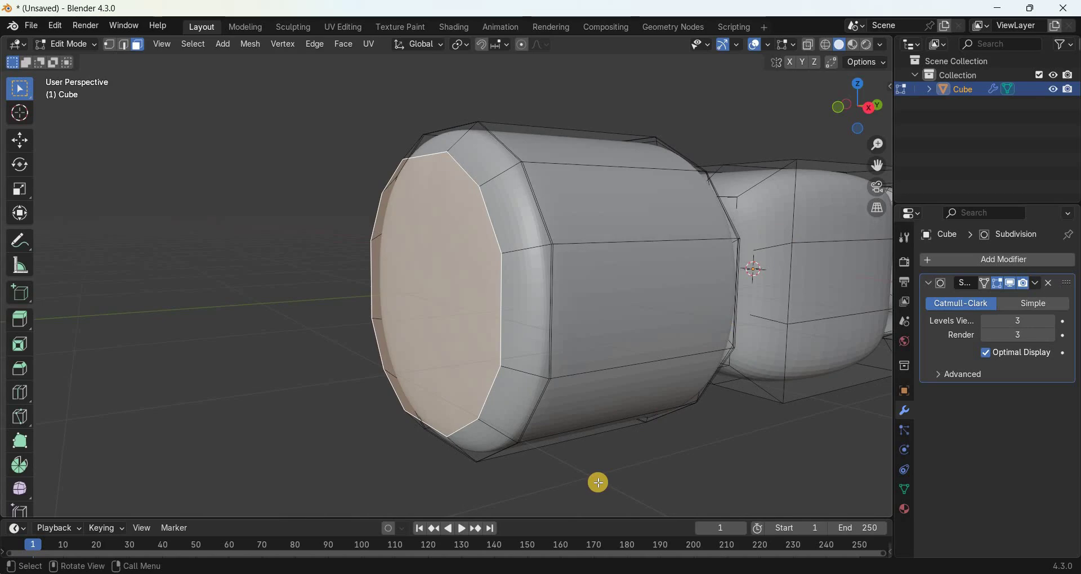
key(i)
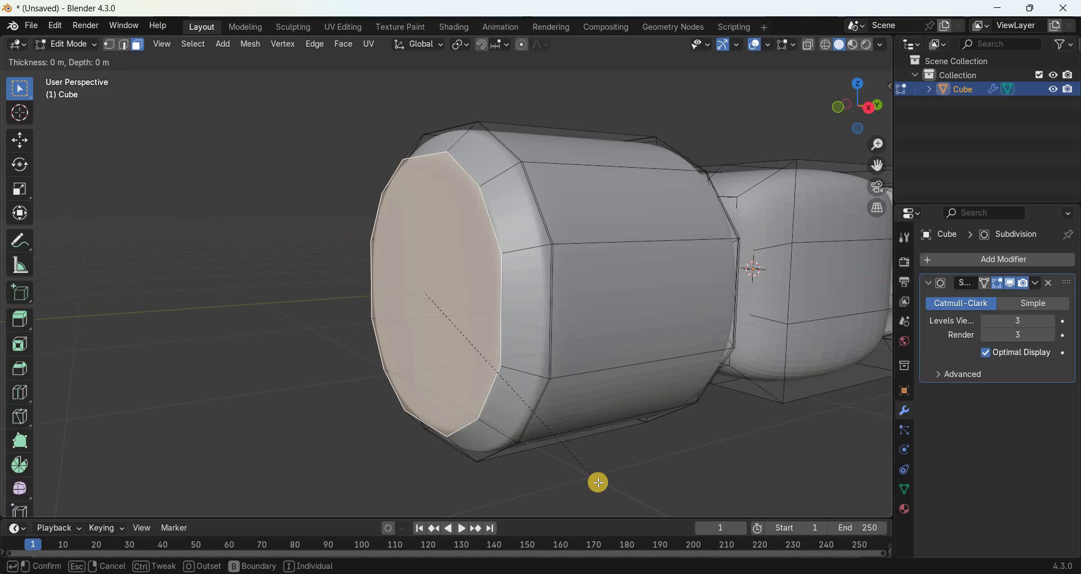
text(0.0143)
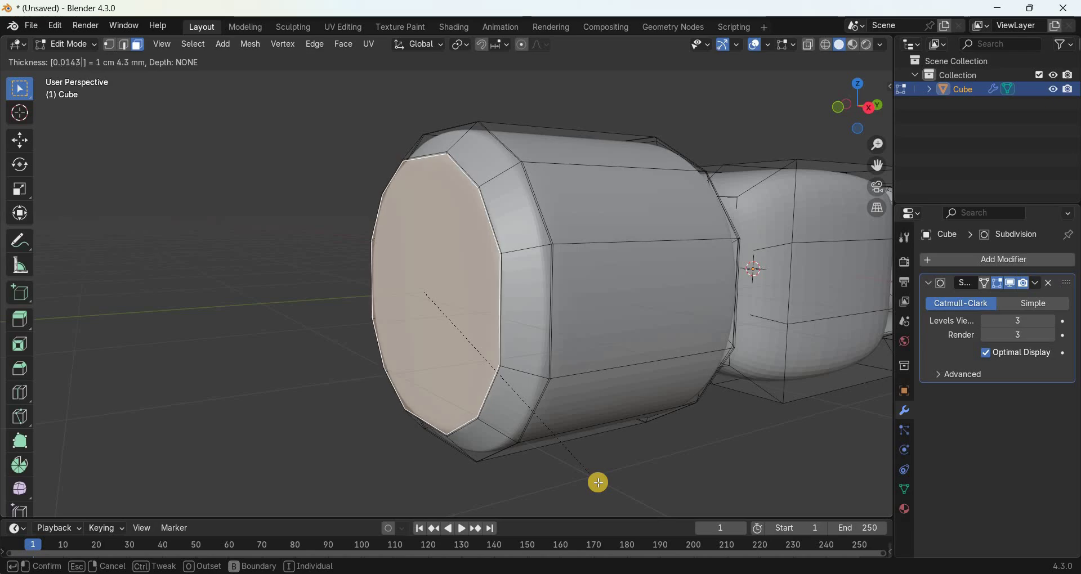
key(Return)
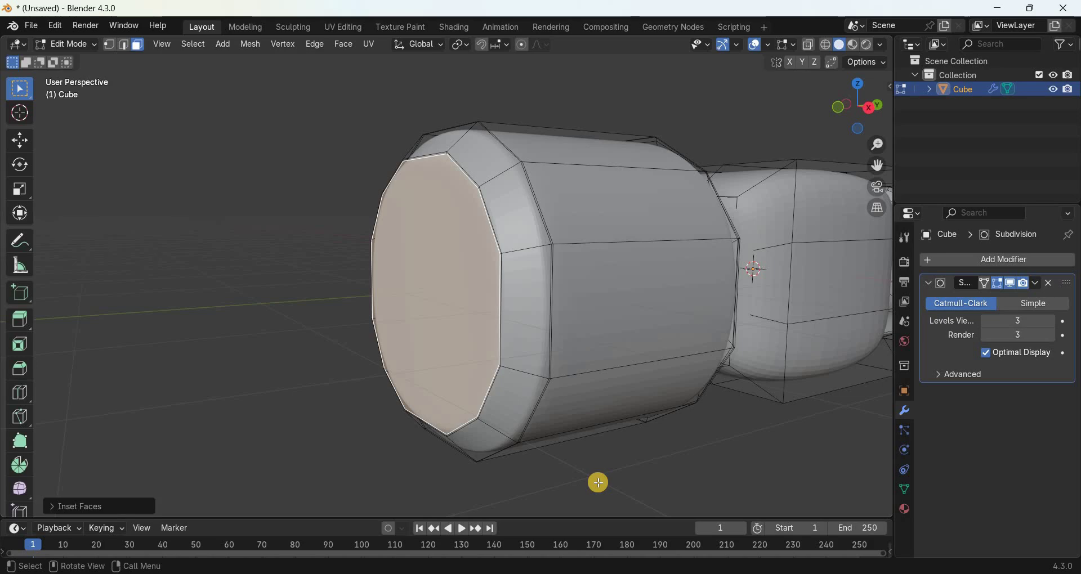
- Inset the same cap face a second time with a thickness of 0.017417 m
key(i)
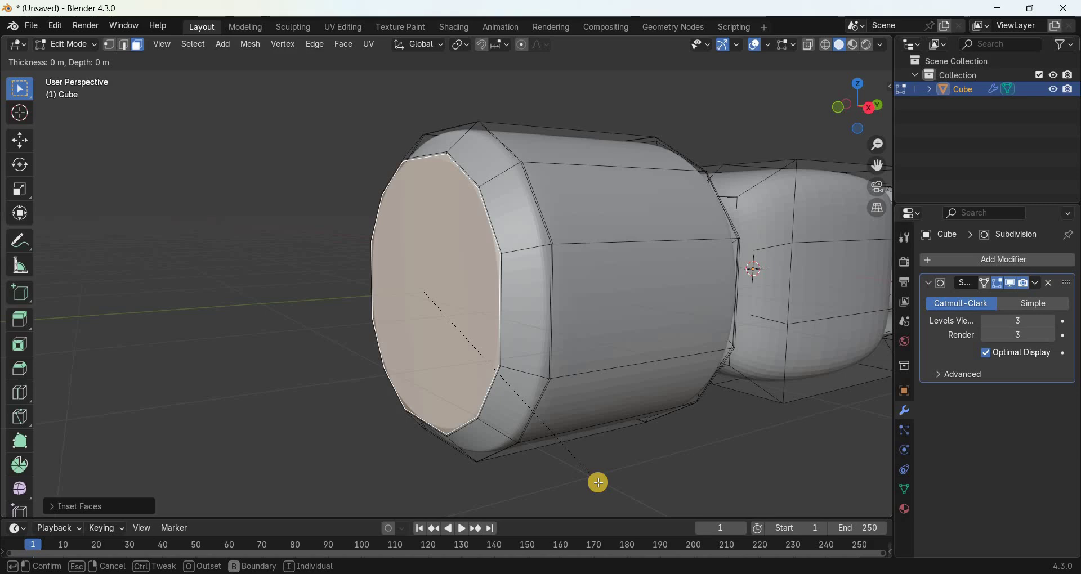
text(0.)
text(0174)
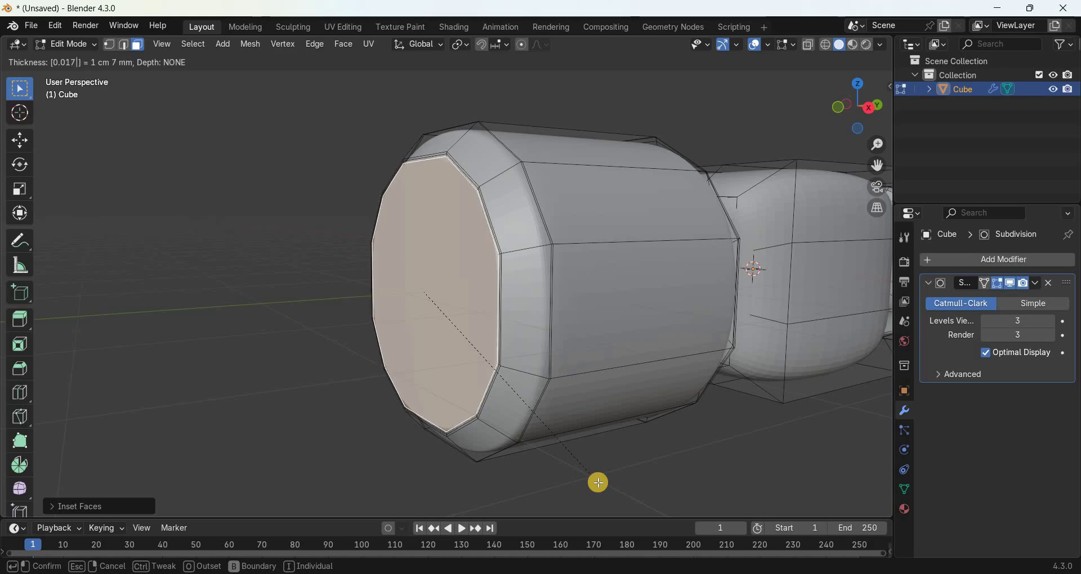
text(17)
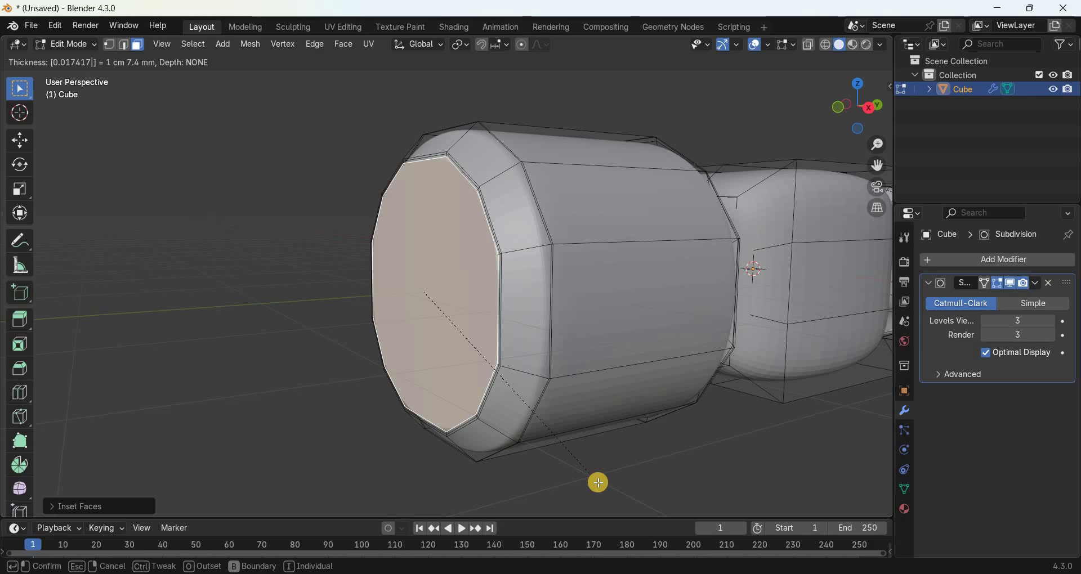
key(Return)
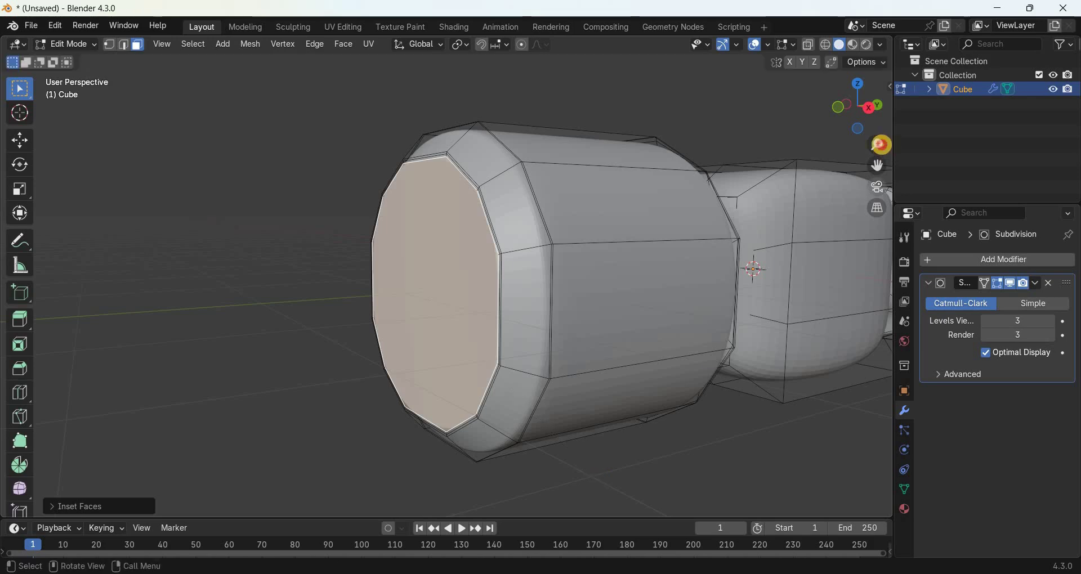
- Add two evenly spaced loop cuts around the central section, leaving them unslid
drag(878, 145, 871, 121)
click(871, 121)
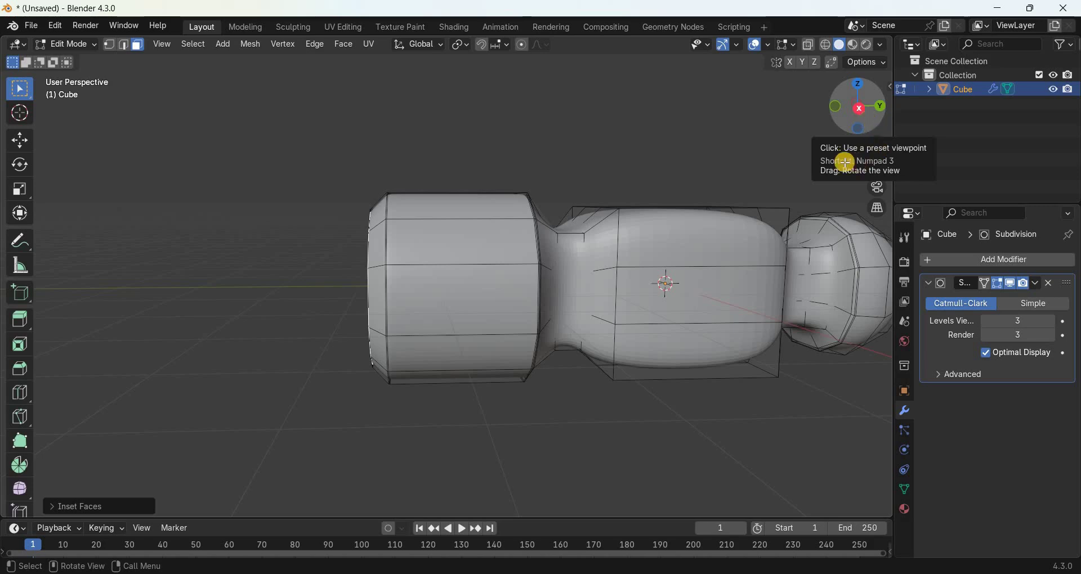
click(860, 108)
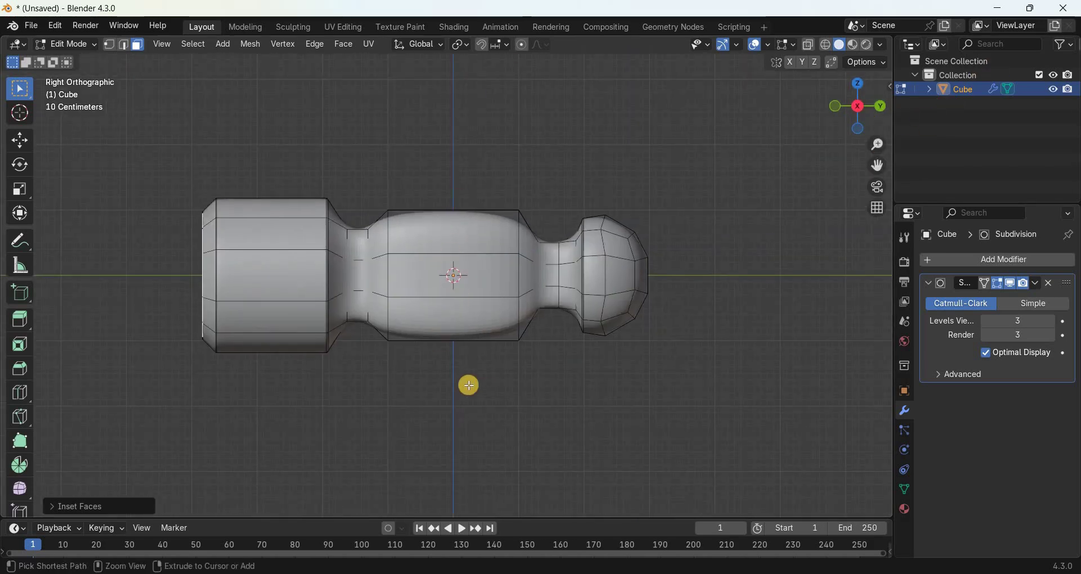
key(ctrl+r)
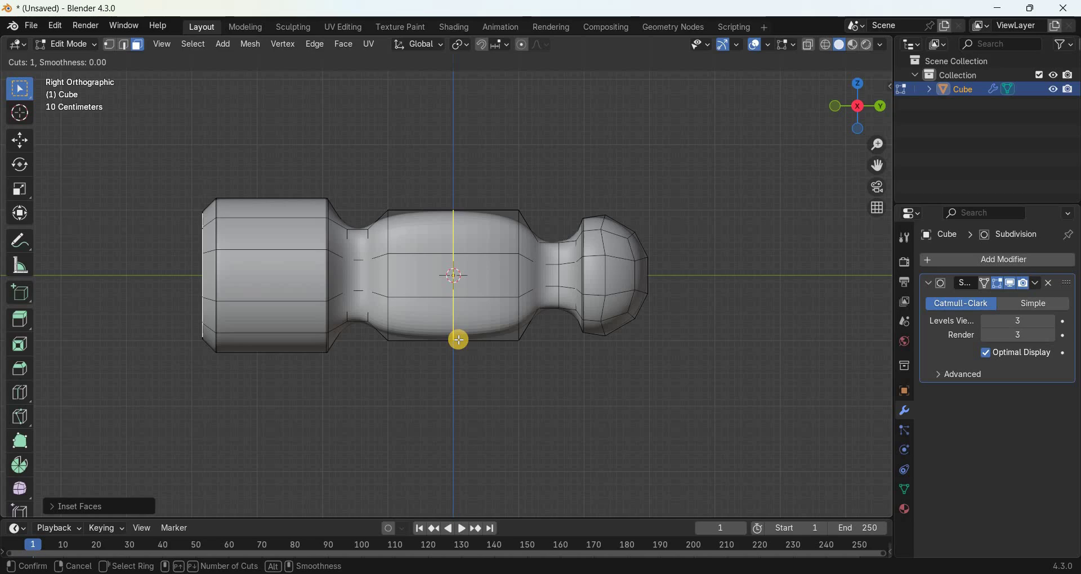
key(2)
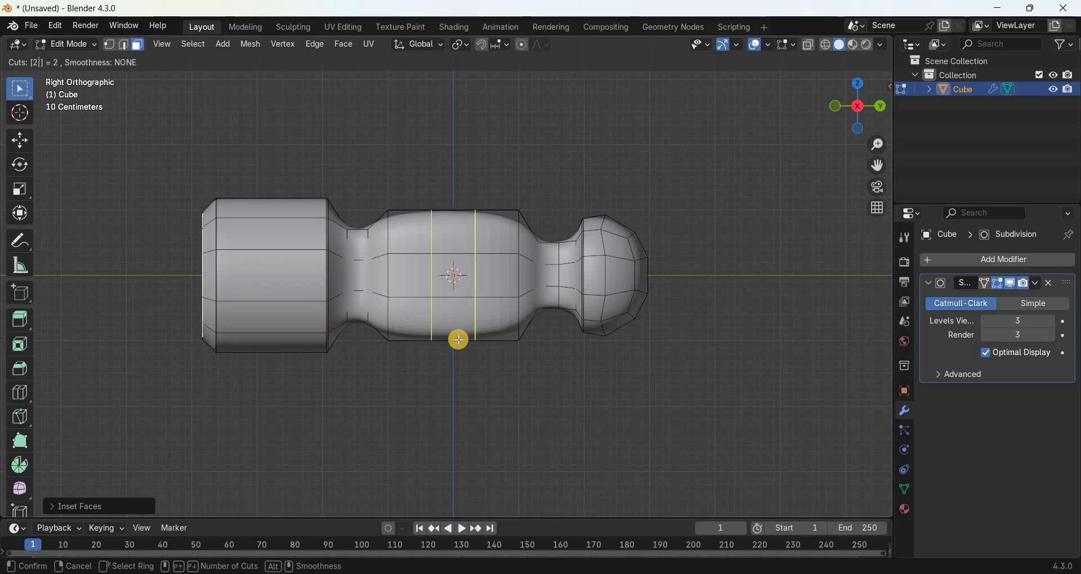
key(Return)
right_click(459, 339)
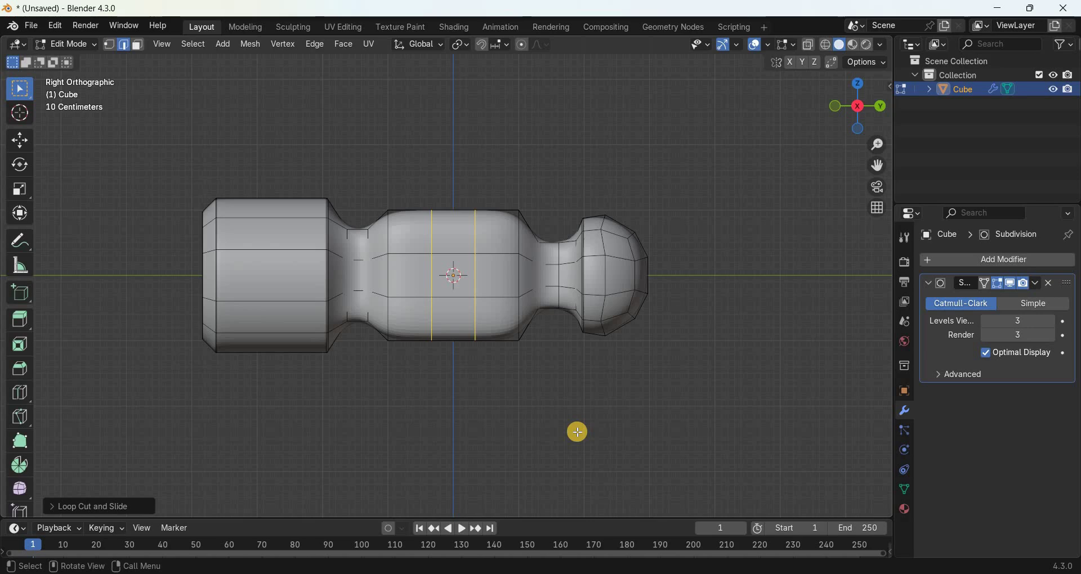
- Scale the two new central loops by 1.209 along the global Z axis
key(s)
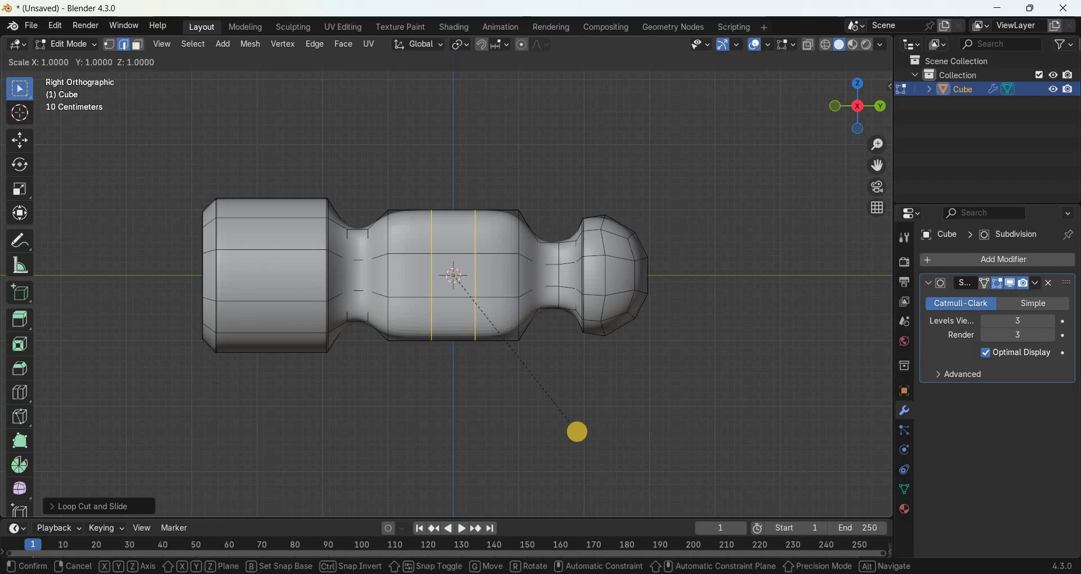
key(z)
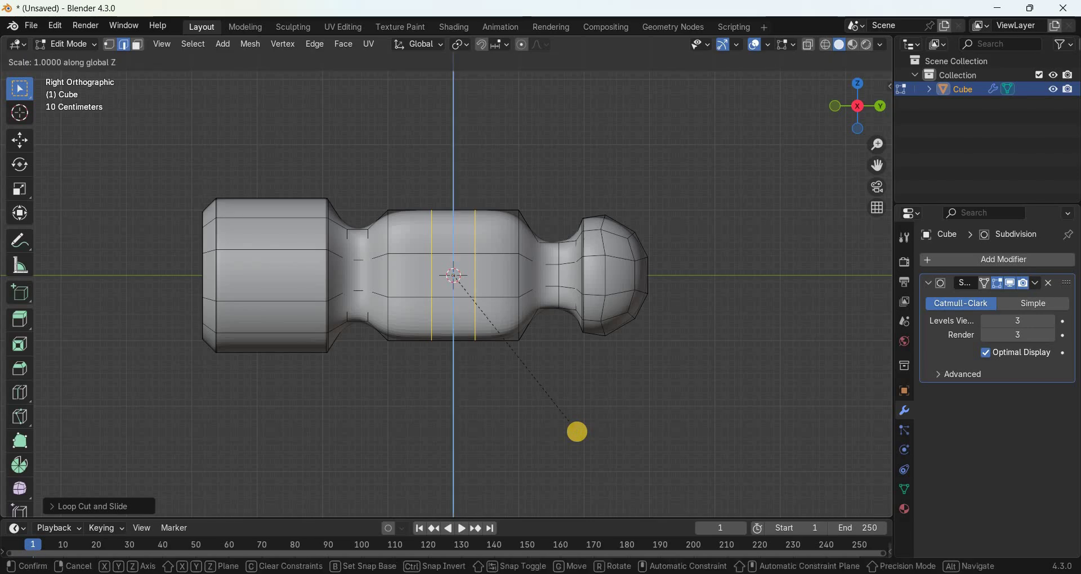
text(1.209)
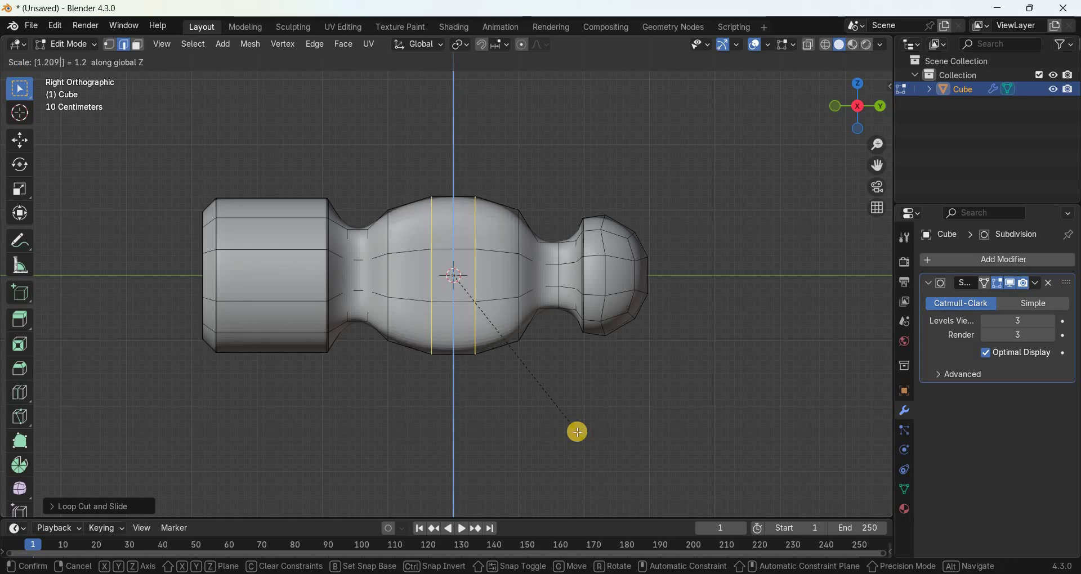
key(Return)
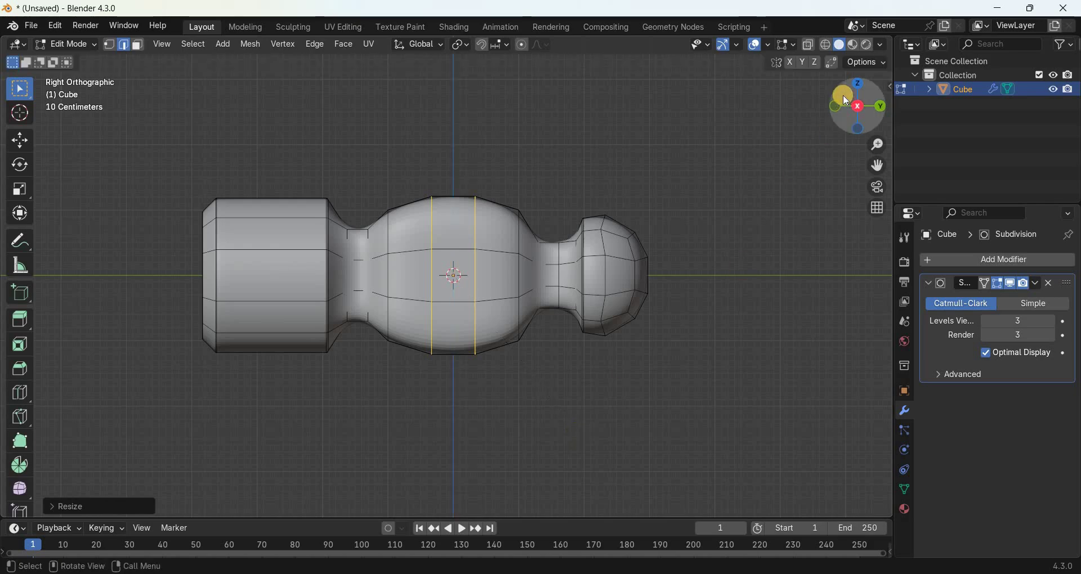
- Select the upper face between the central section's two new loops and its opposite underside face, and scale both by 2.005 along Y
drag(839, 120, 847, 491)
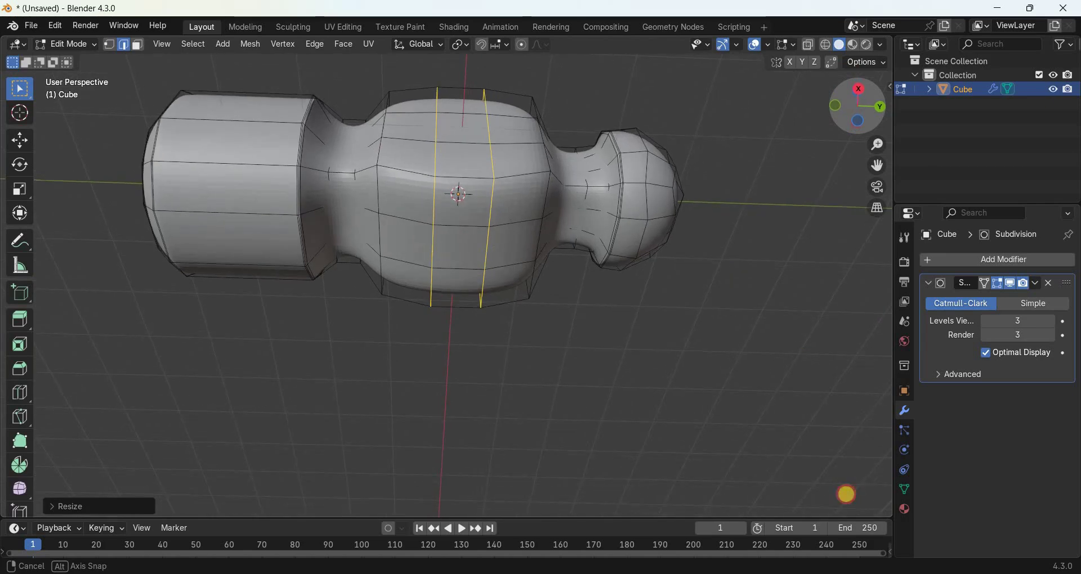
drag(839, 97, 762, 215)
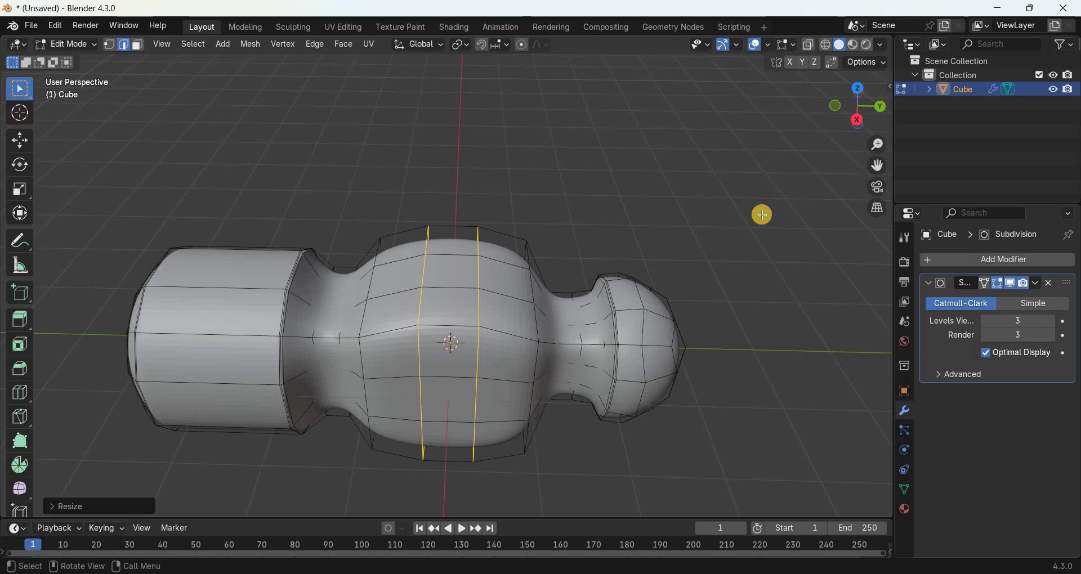
click(762, 215)
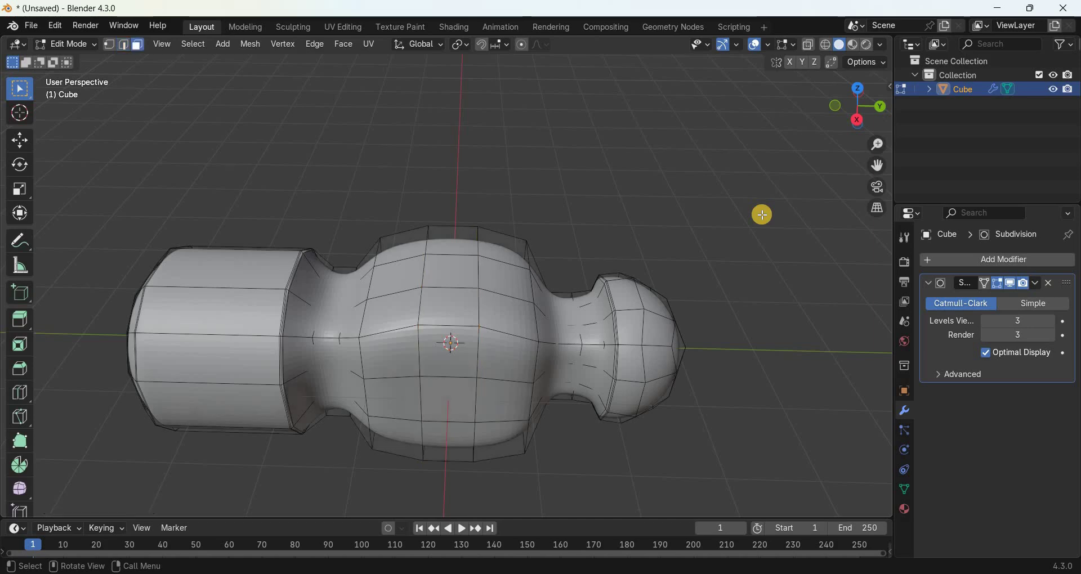
click(451, 271)
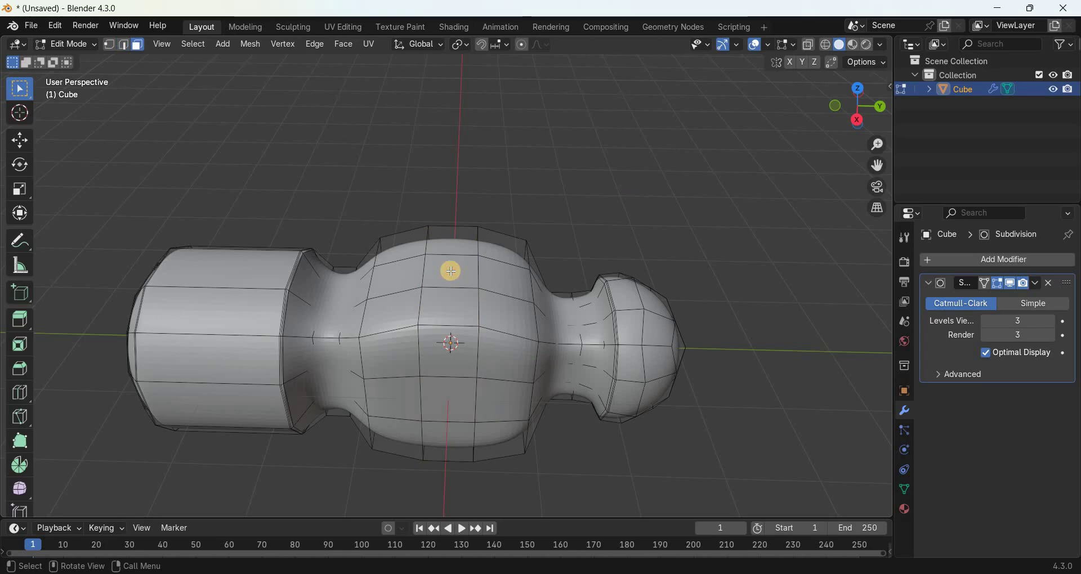
drag(852, 116, 629, 233)
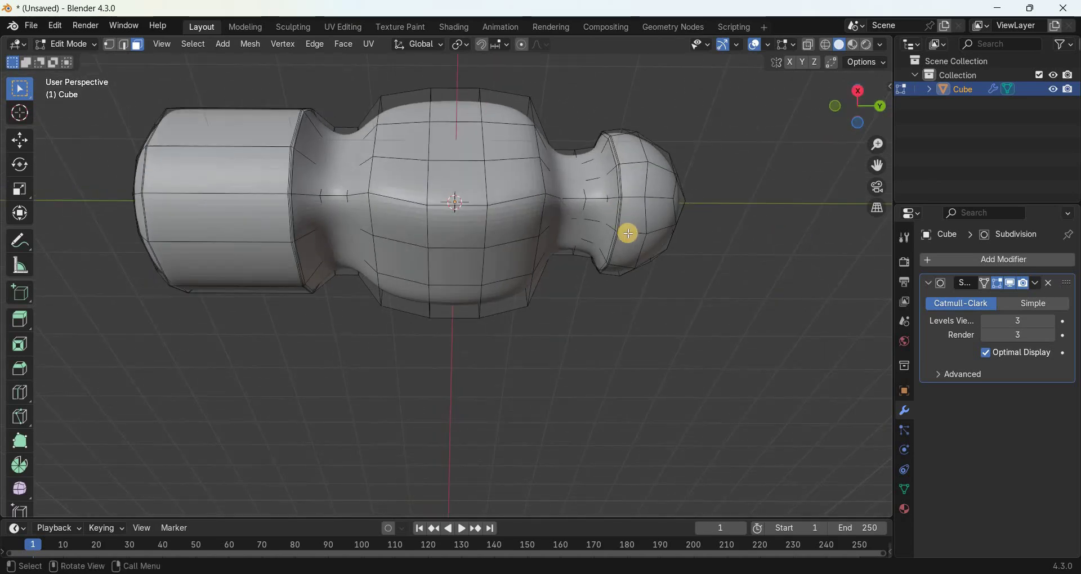
shift+click(452, 271)
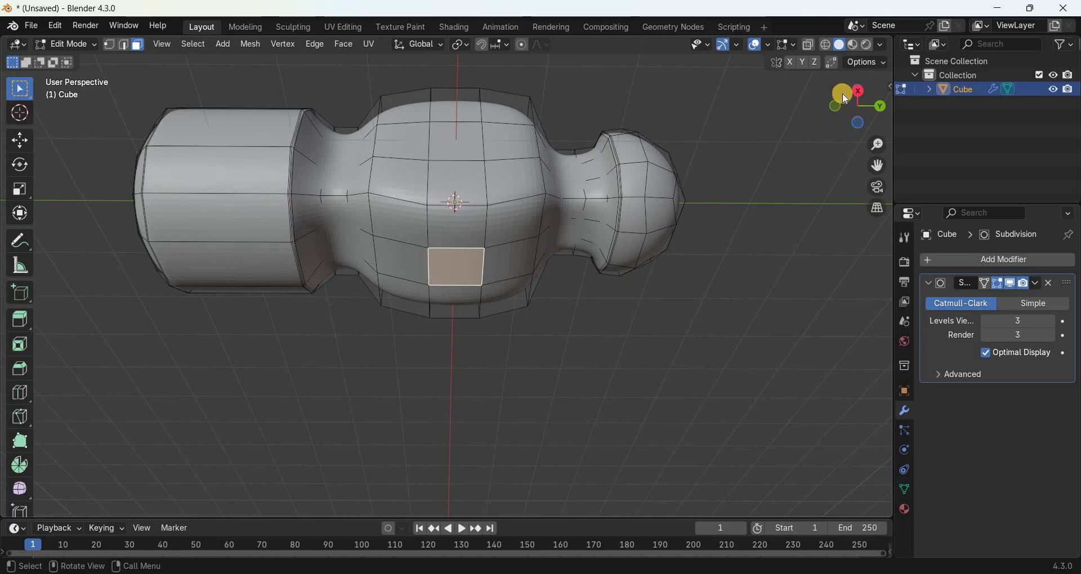
mouse_move(839, 101)
mouse_down()
mouse_move(827, 210)
mouse_move(841, 100)
mouse_up()
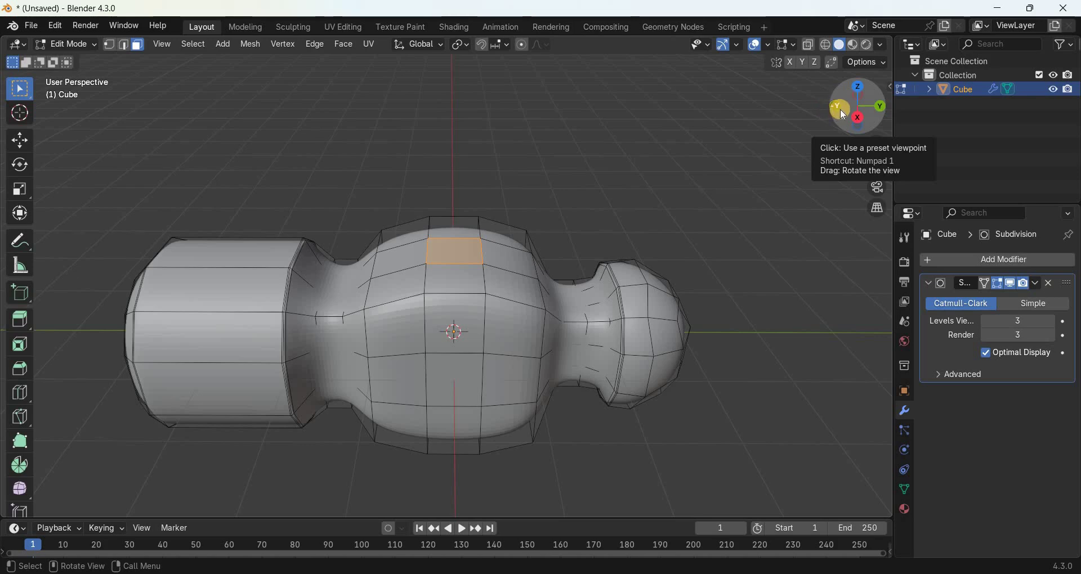
drag(845, 102, 770, 236)
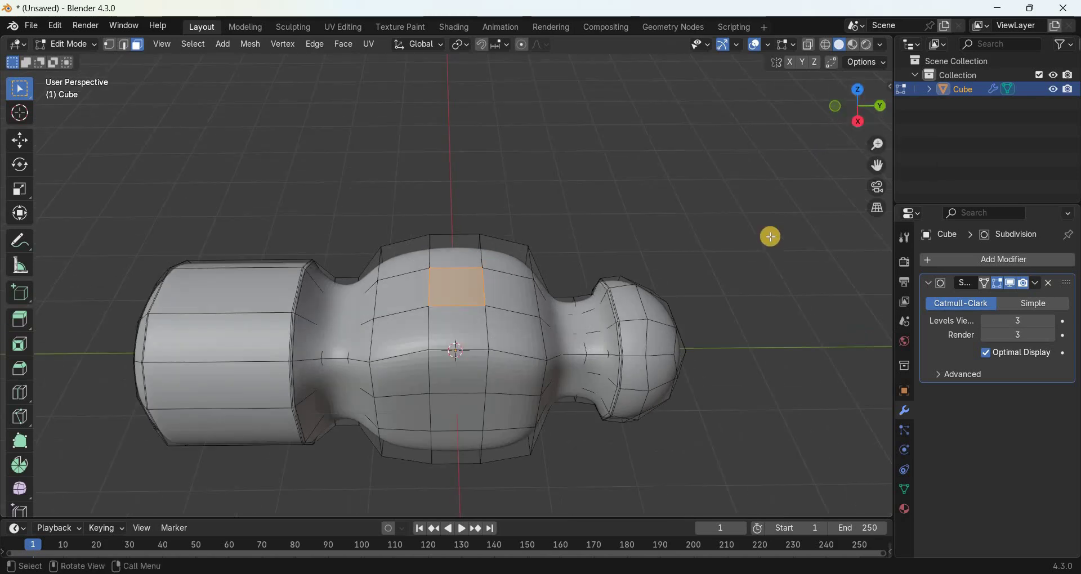
key(s)
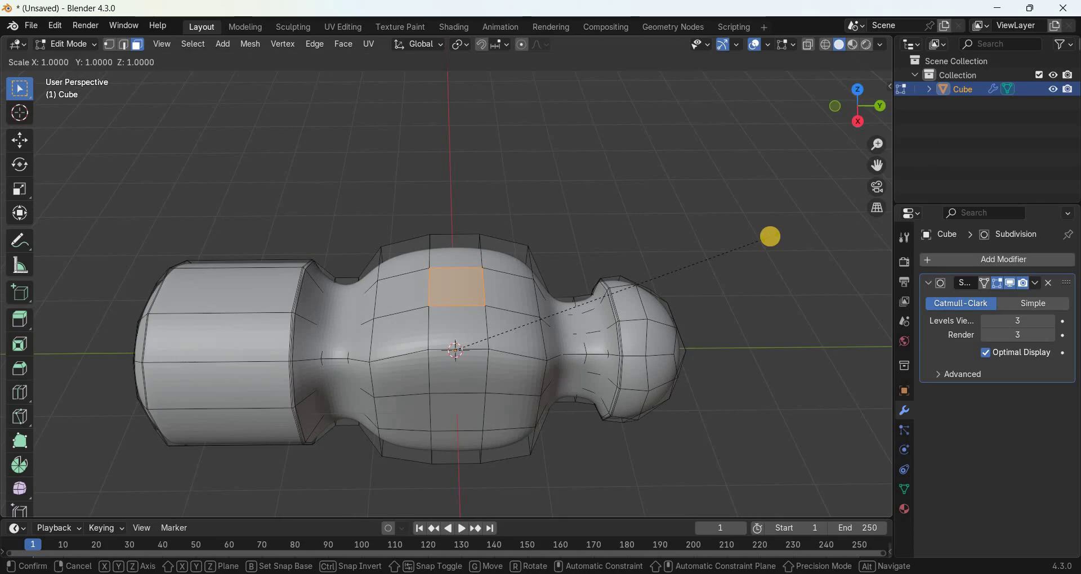
key(y)
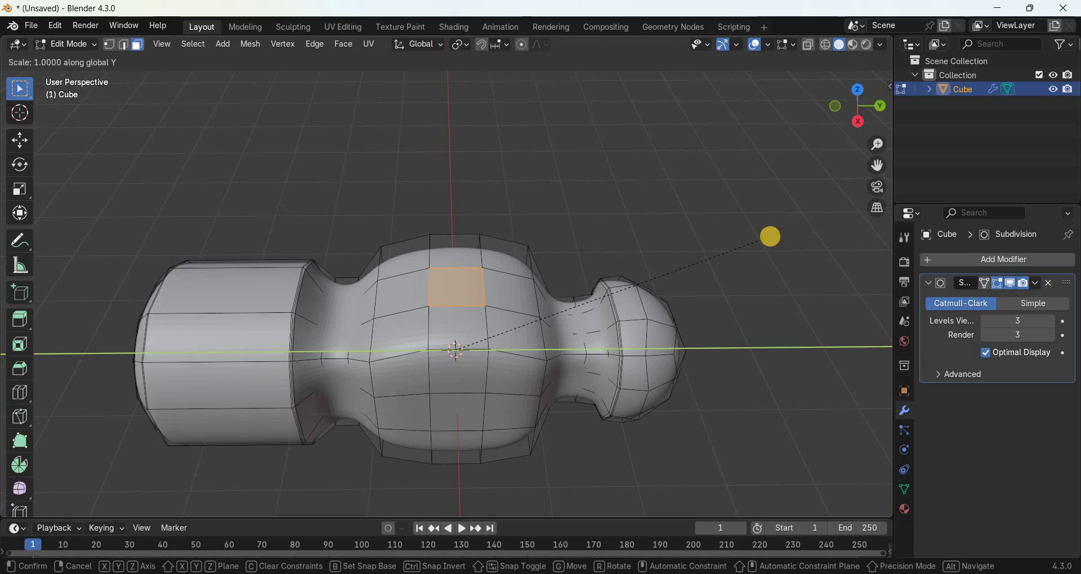
text(2.00)
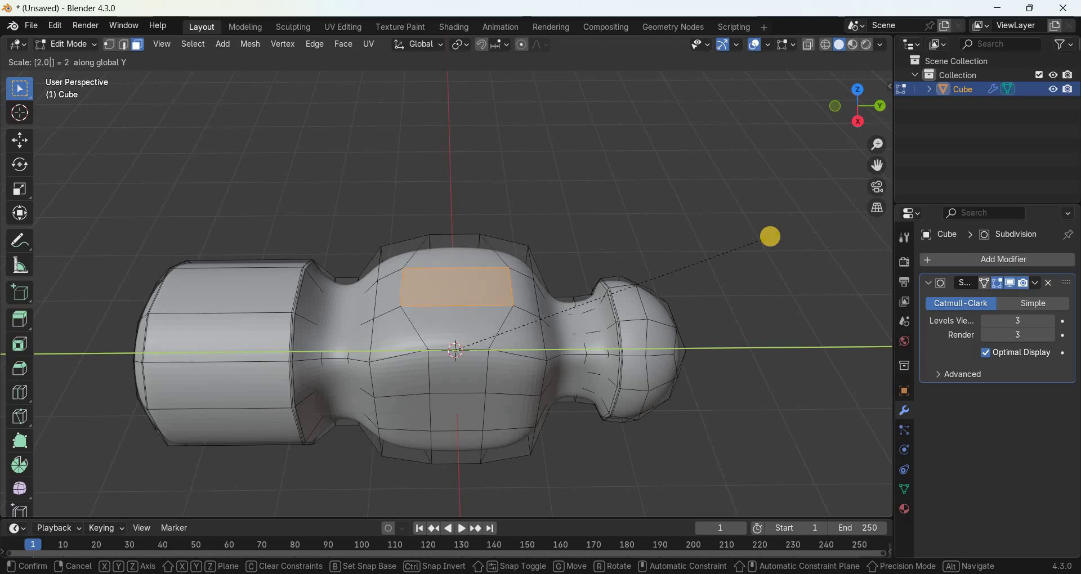
text(5)
key(Return)
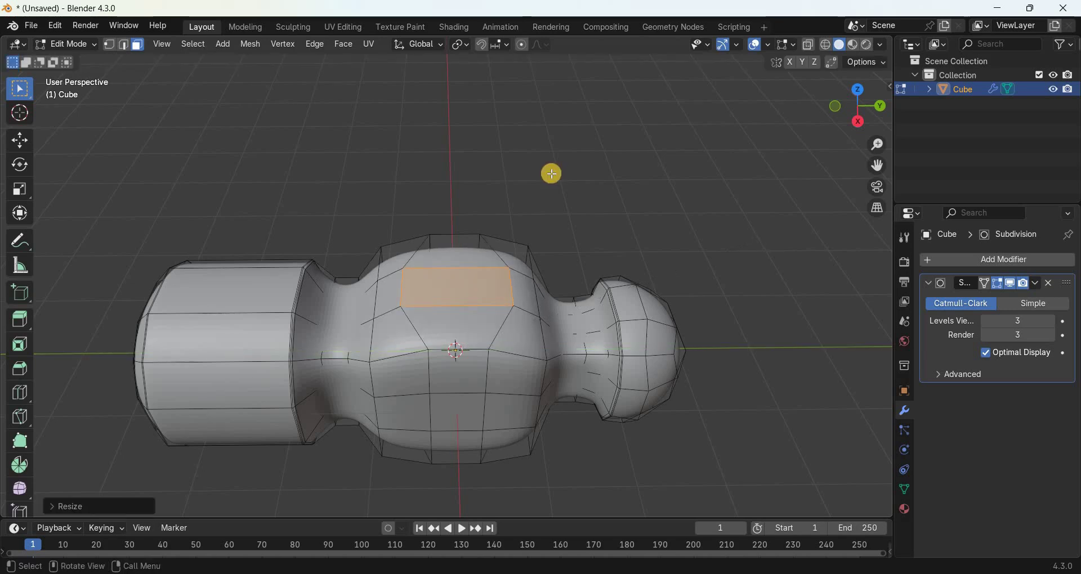
- Bridge the edge loops of the two opposite faces into a hole through the central section, and inset the selected hole faces
click(317, 47)
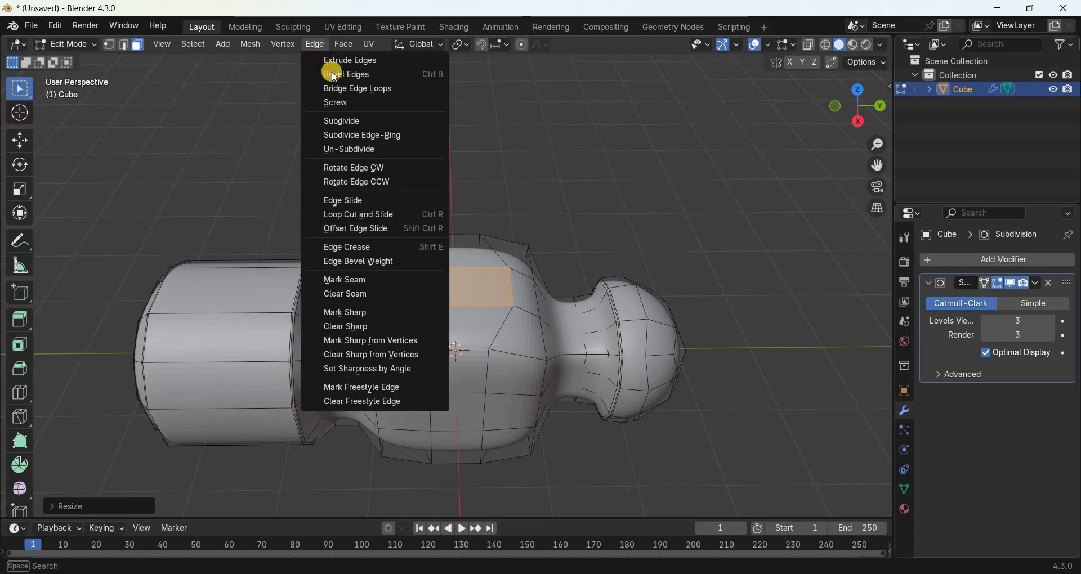
click(365, 89)
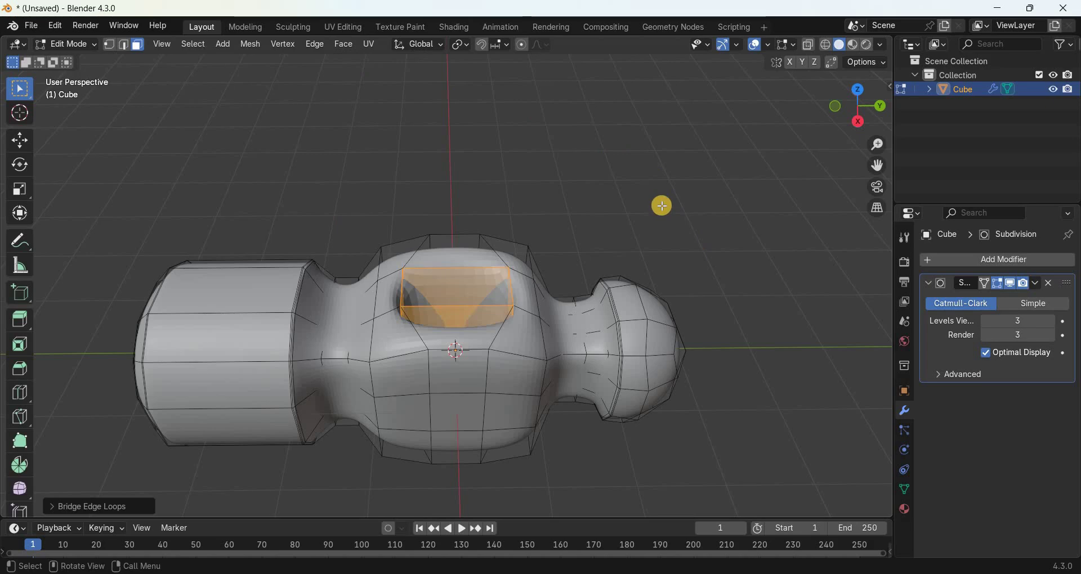
key(i)
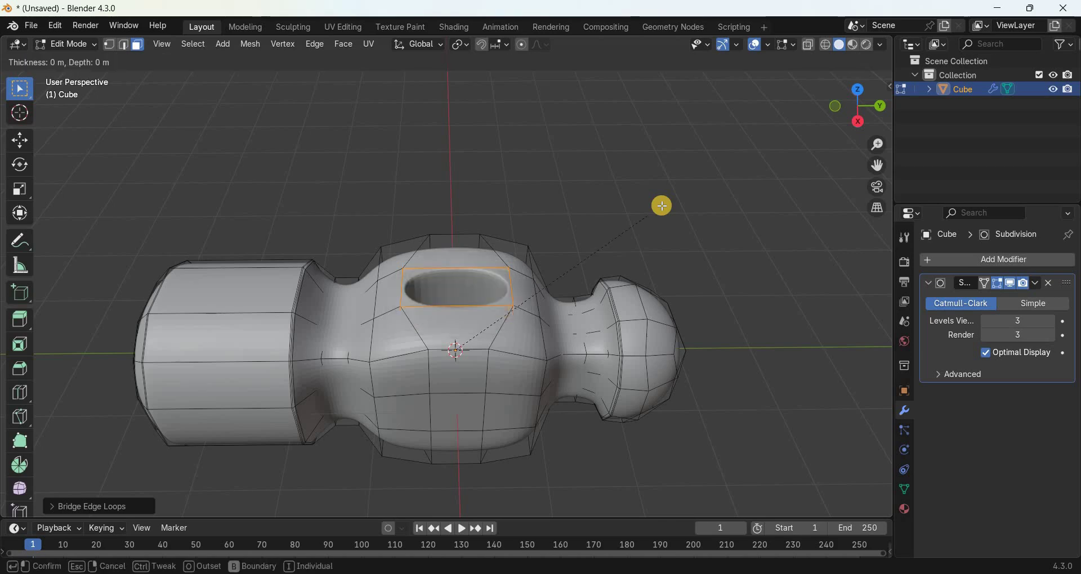
click(662, 206)
key(KP_3)
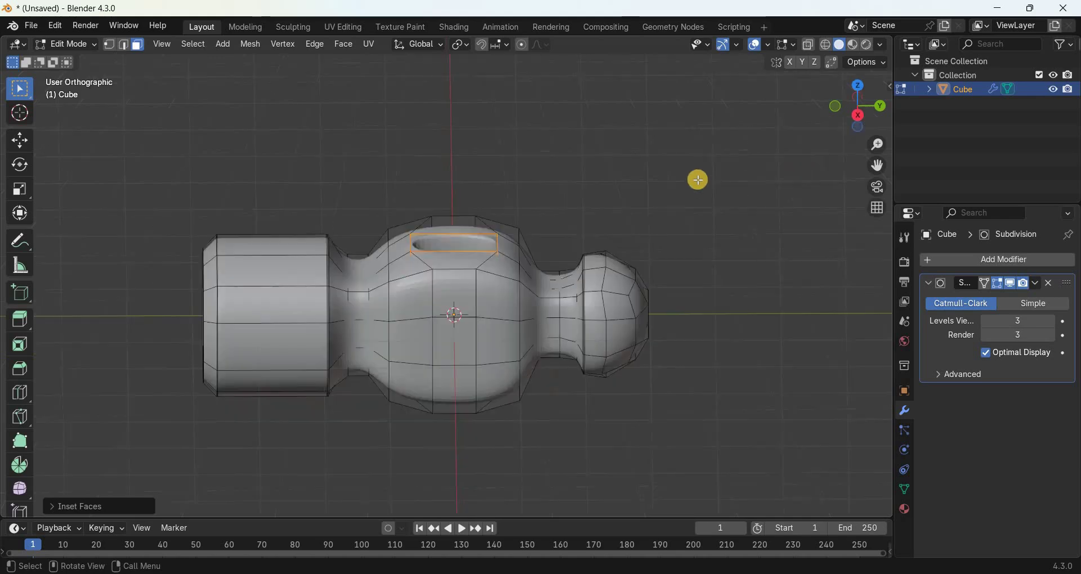
- Select the block of faces on the near side of the central section and inset them by 0.009574 m
drag(406, 224, 502, 329)
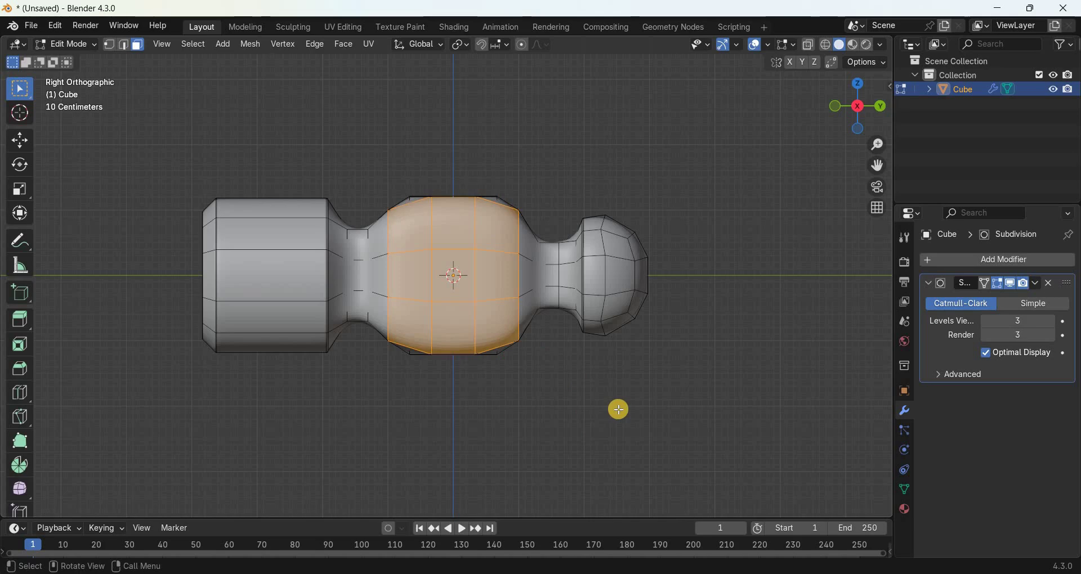
key(i)
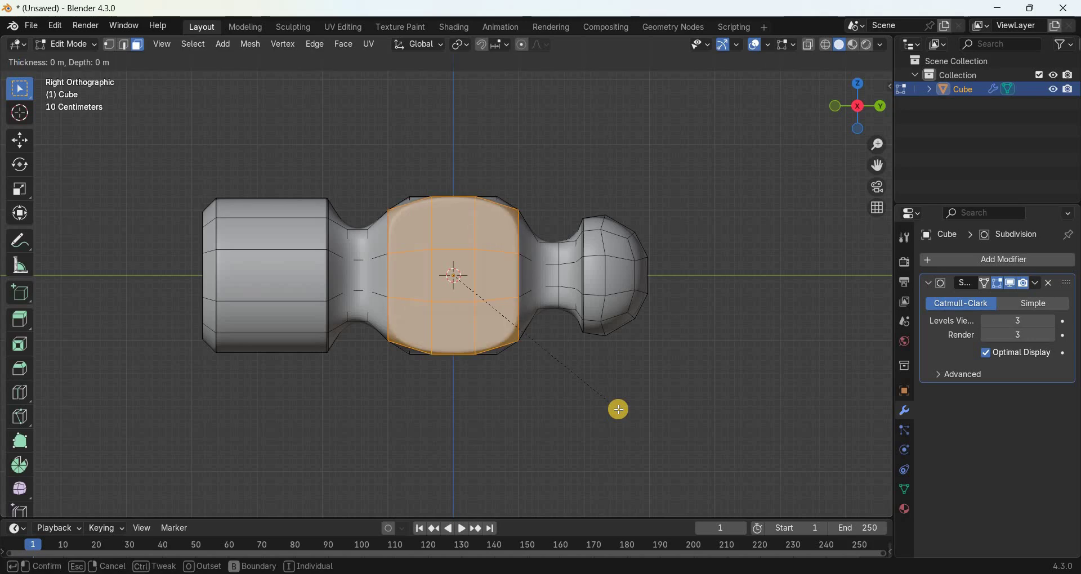
text(0.)
text(00)
text(95)
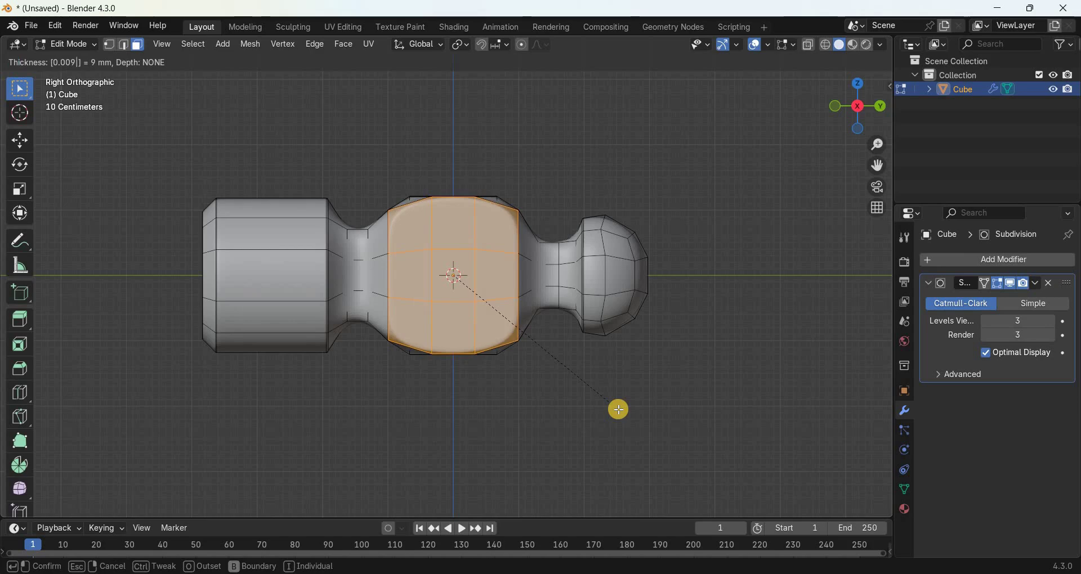
text(74)
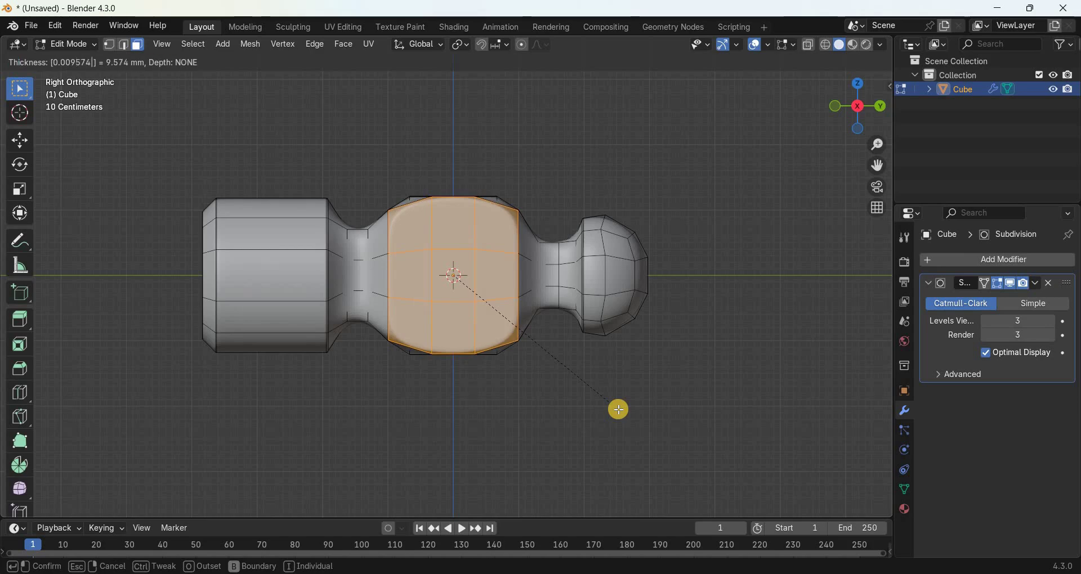
key(Return)
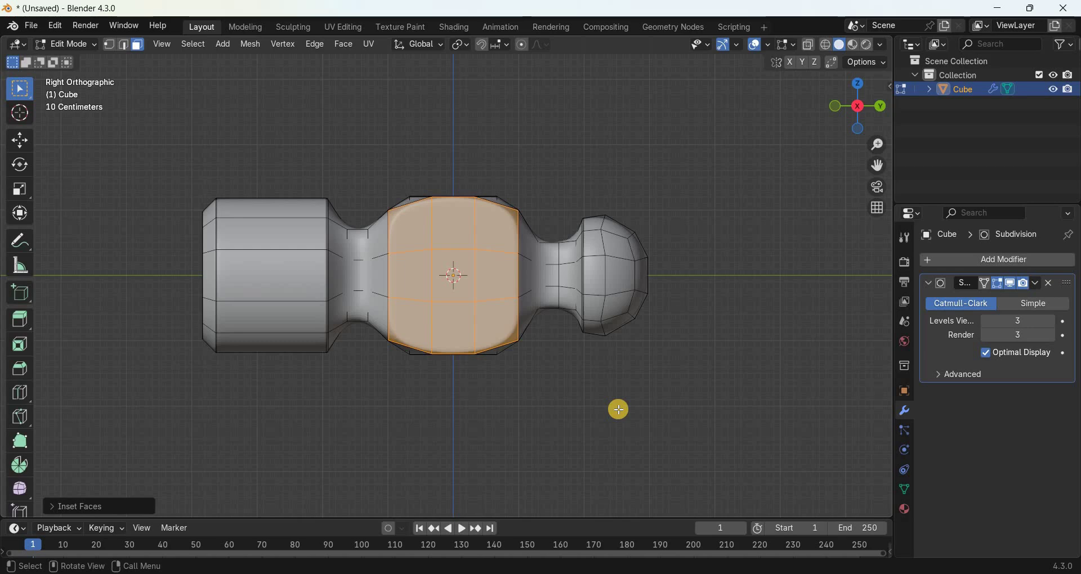
- Inset the same side faces of the central section a second time, by 0.01424 m
key(i)
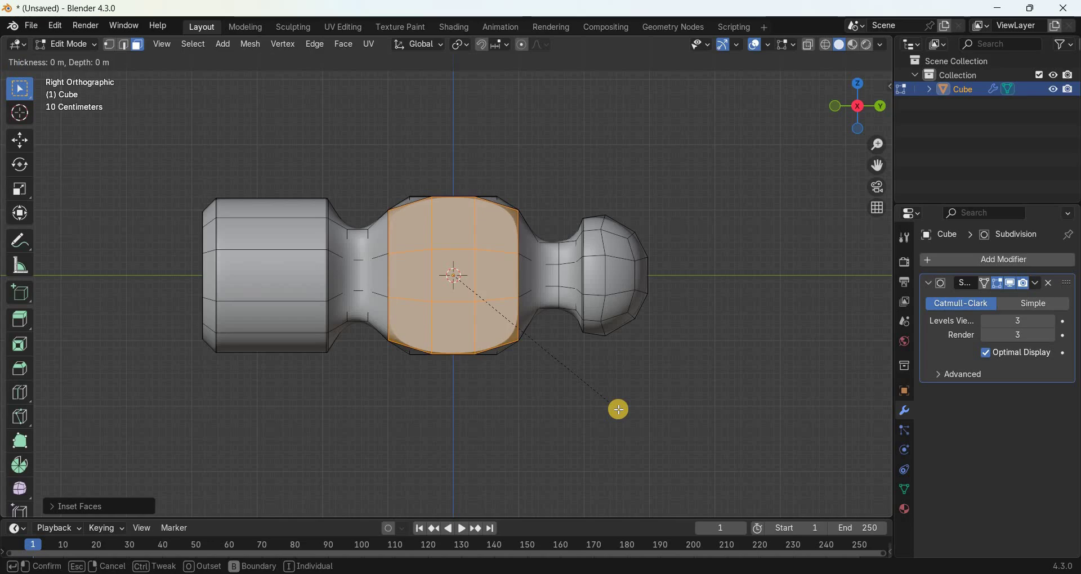
text(0.01)
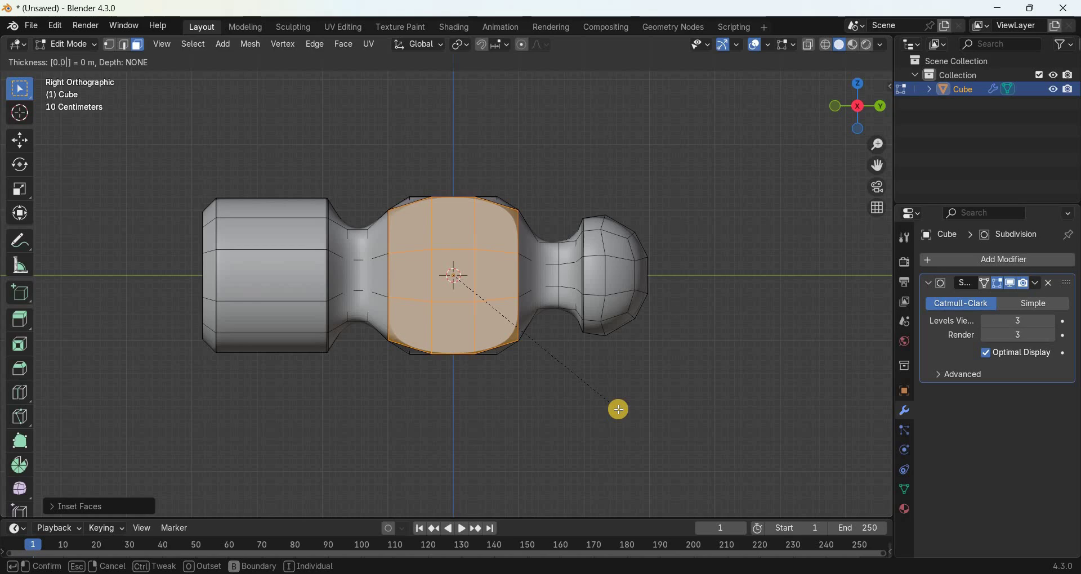
text(4240)
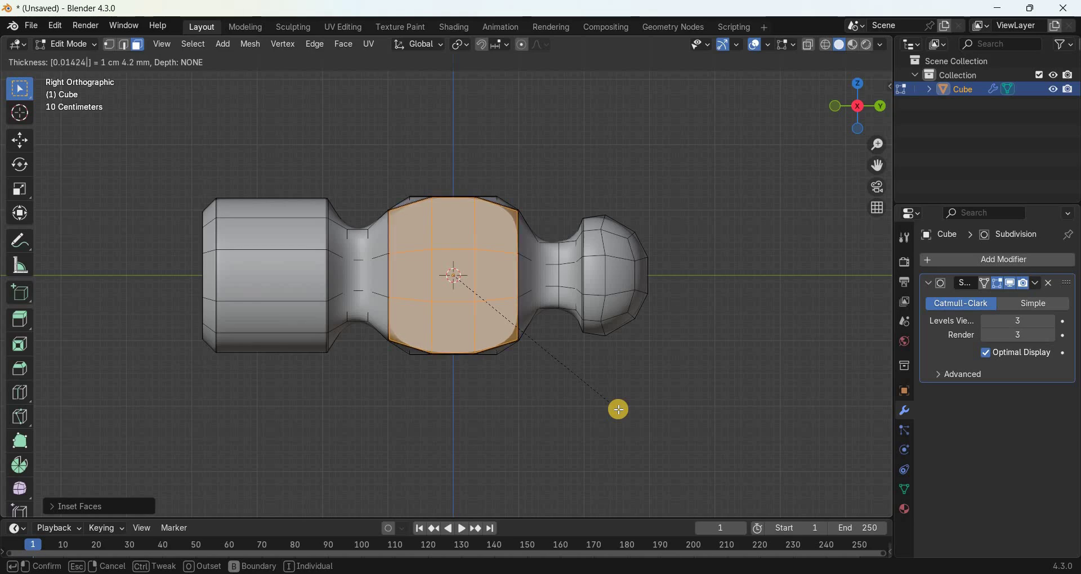
key(Return)
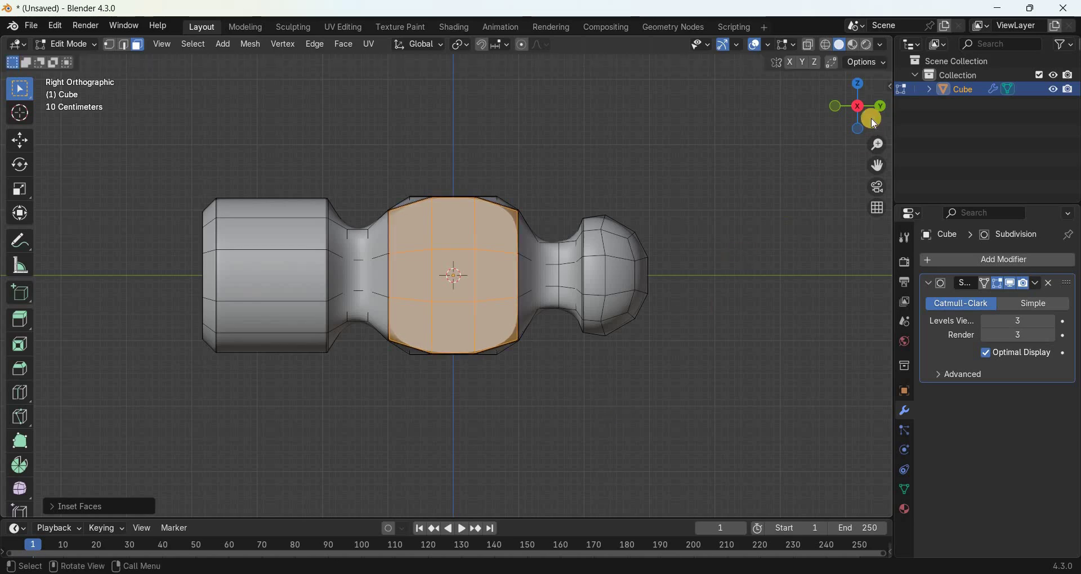
- Select the matching block of faces on the opposite side of the central section and inset them by 0.019556 m
middle_drag(731, 136, 664, 146)
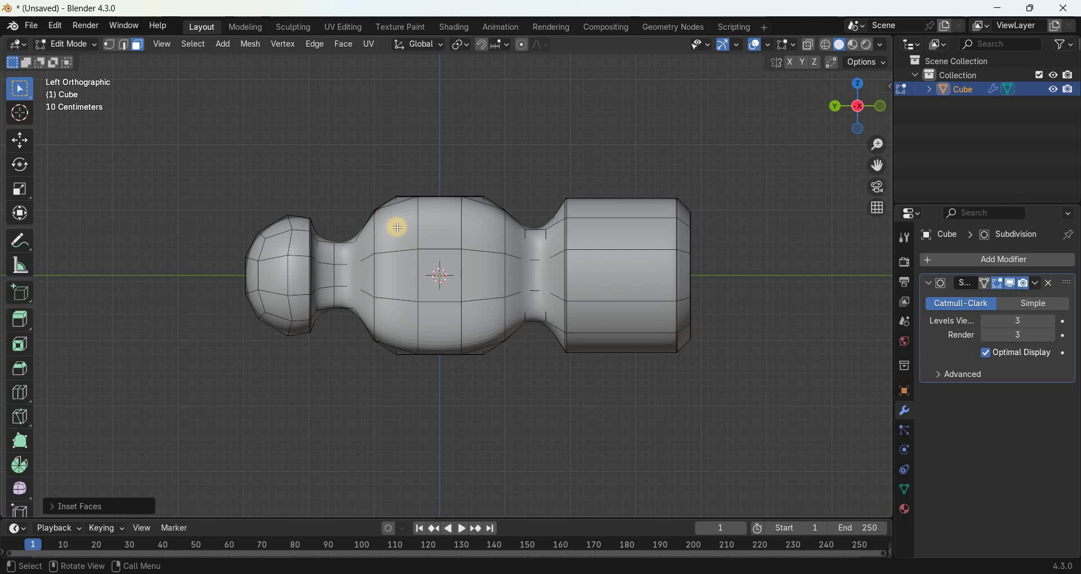
key(b)
drag(486, 326, 577, 412)
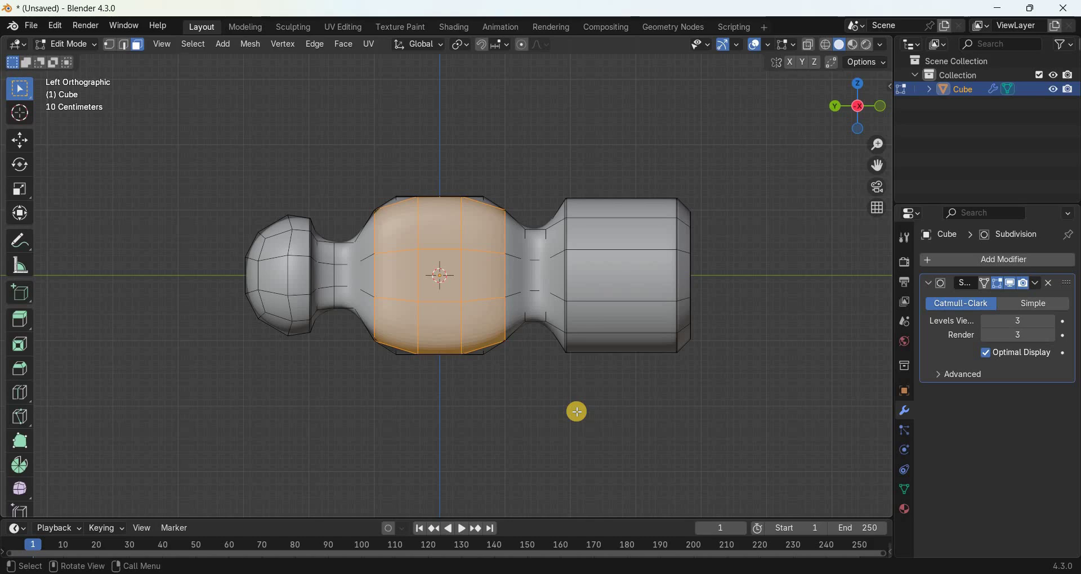
key(i)
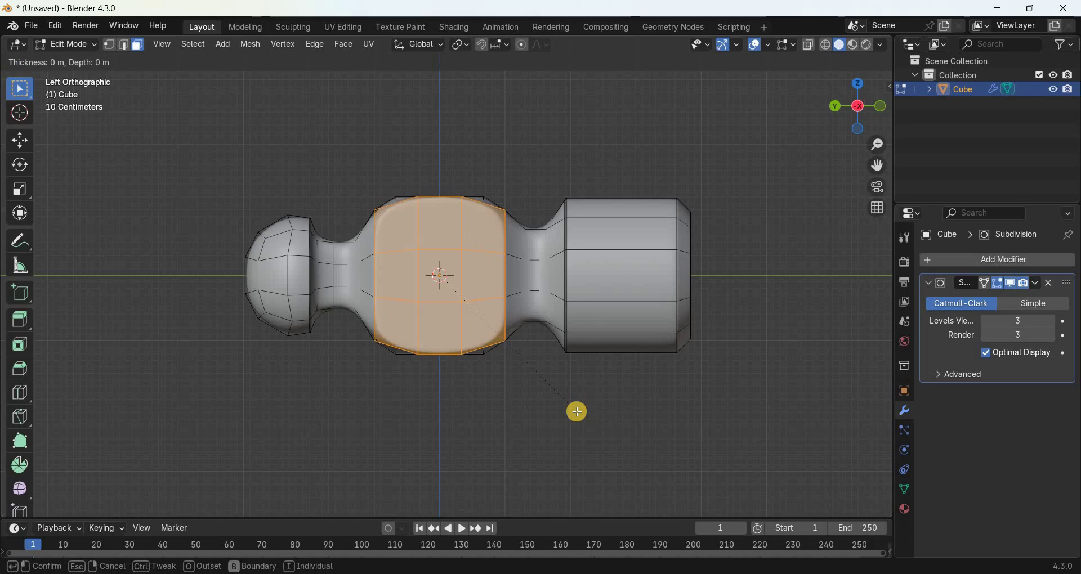
text(0.)
text(01955)
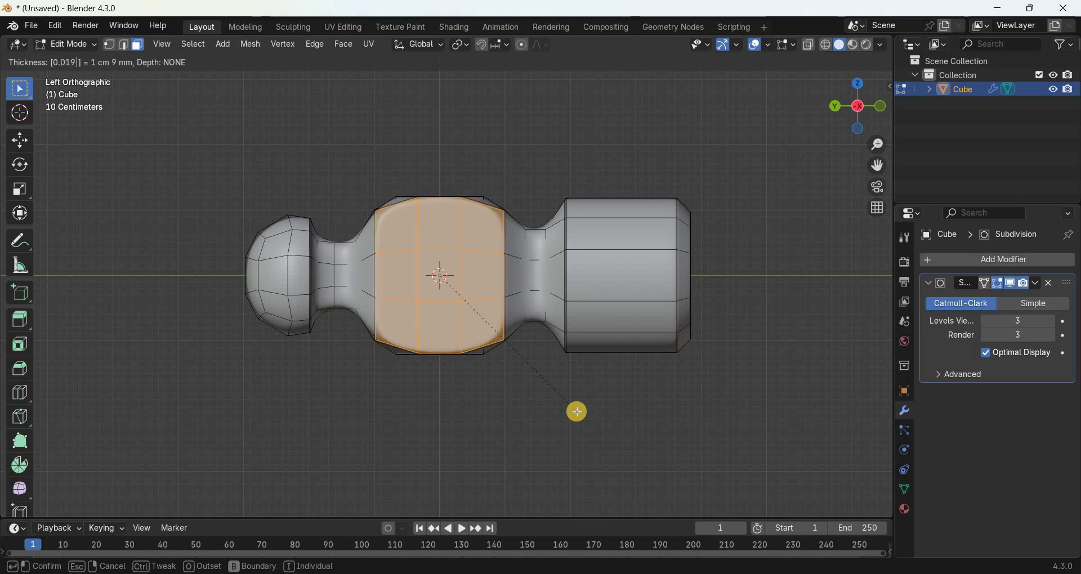
text(6)
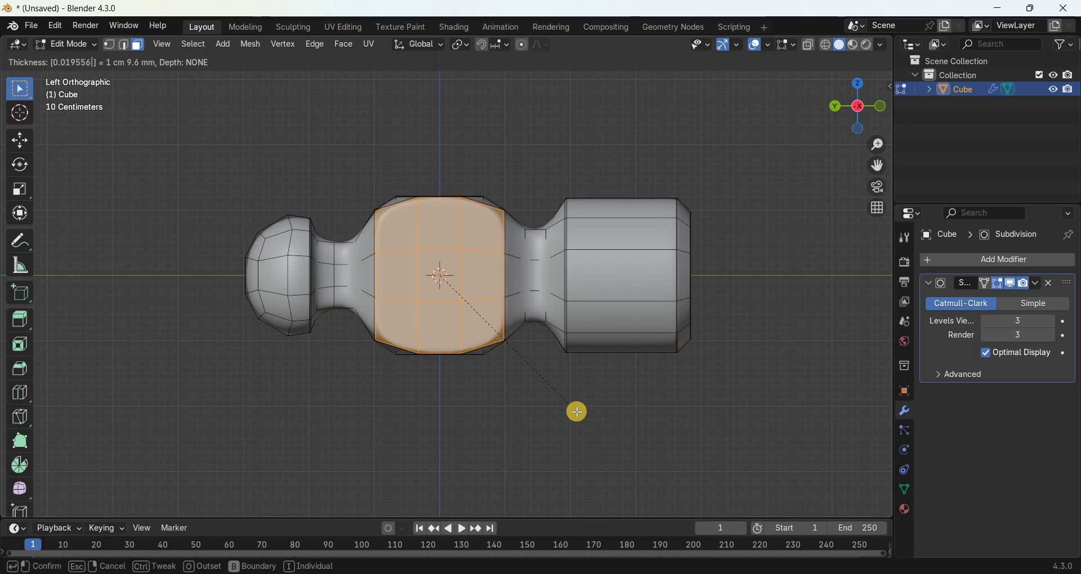
key(Return)
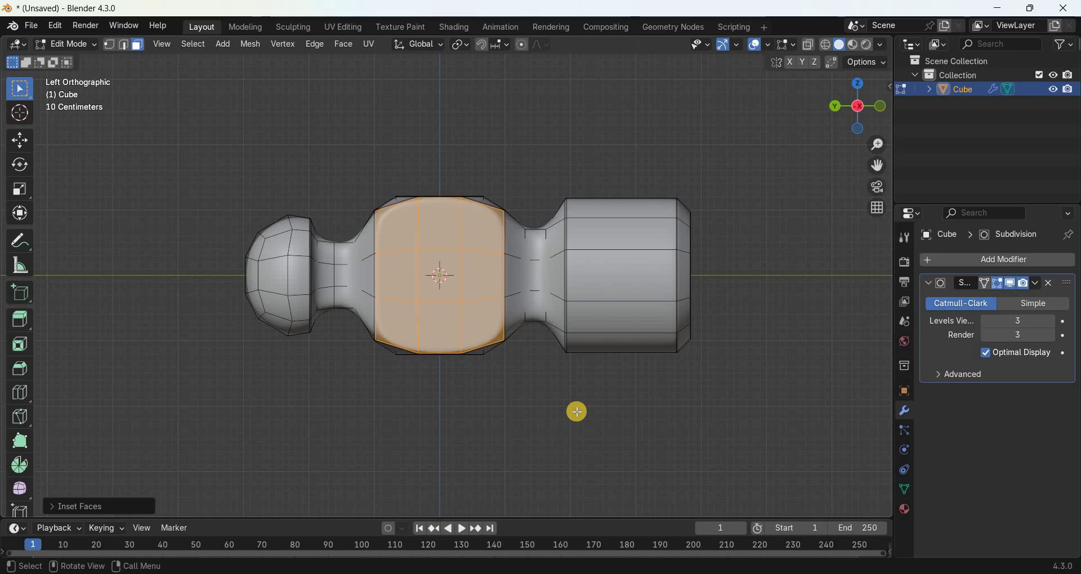
- Inset the opposite side faces again by 0.011868 m, and clear the selection
key(i)
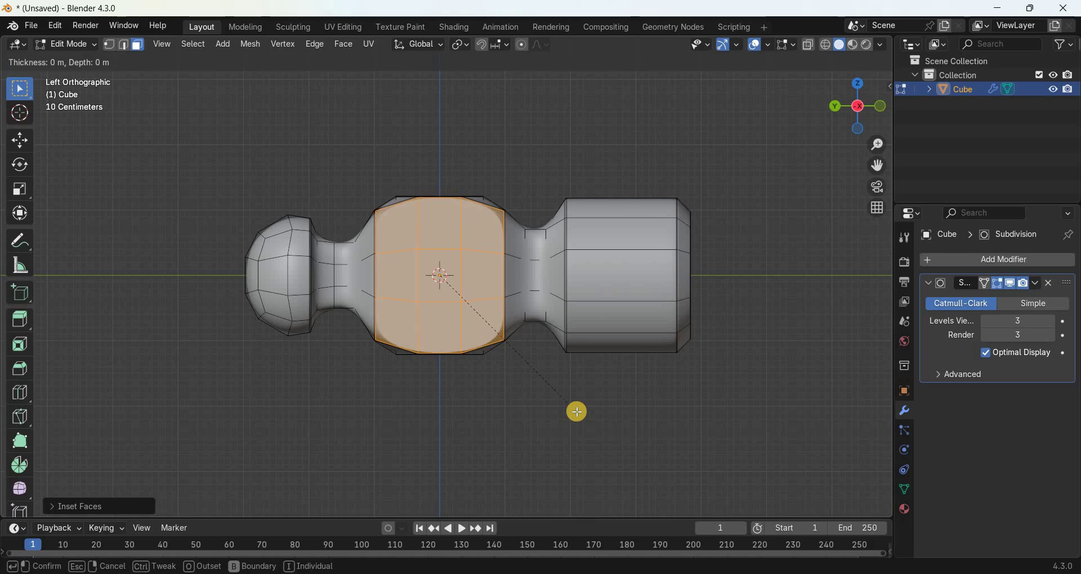
text(0.011868)
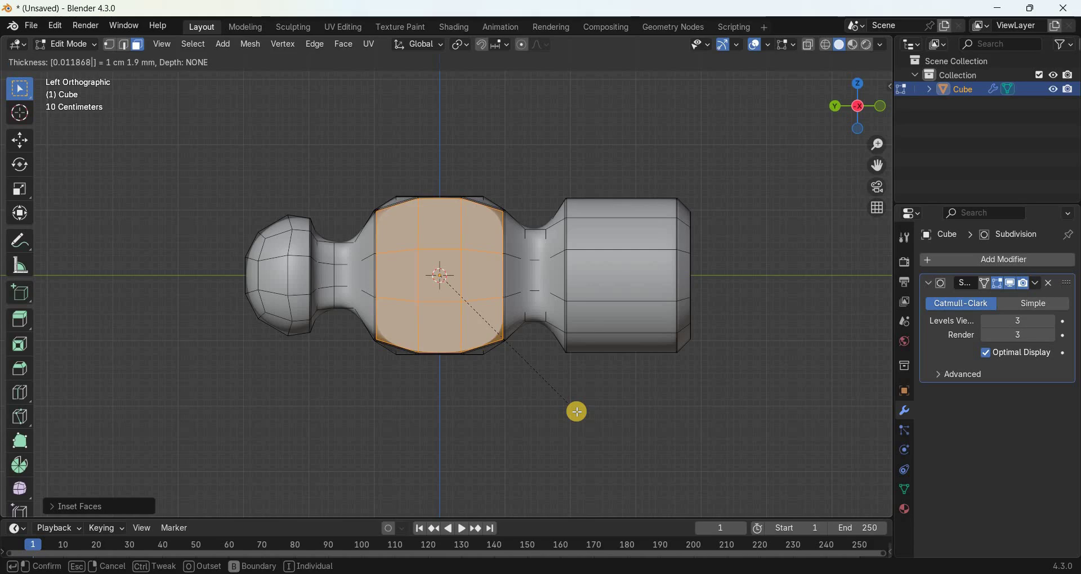
key(Return)
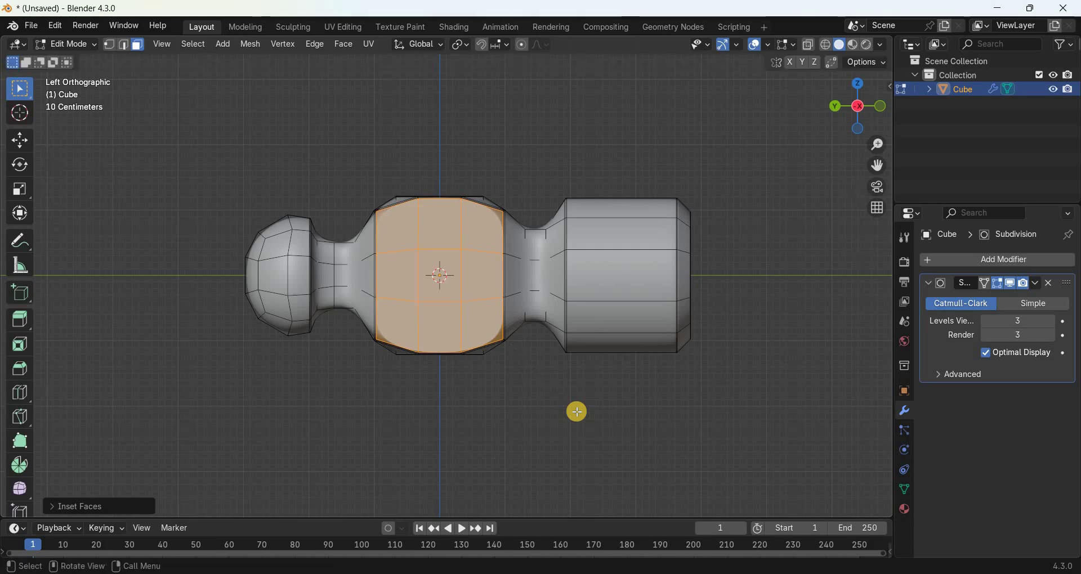
click(577, 411)
key(ctrl+KP_3)
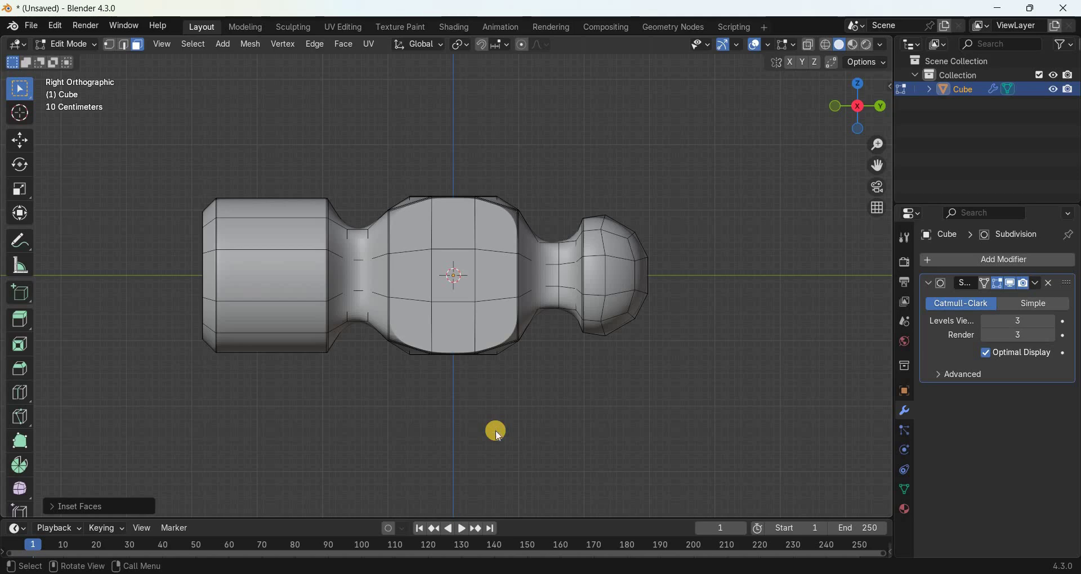
- Return to Object Mode and apply Shade Smooth to the hammer head
key(Tab)
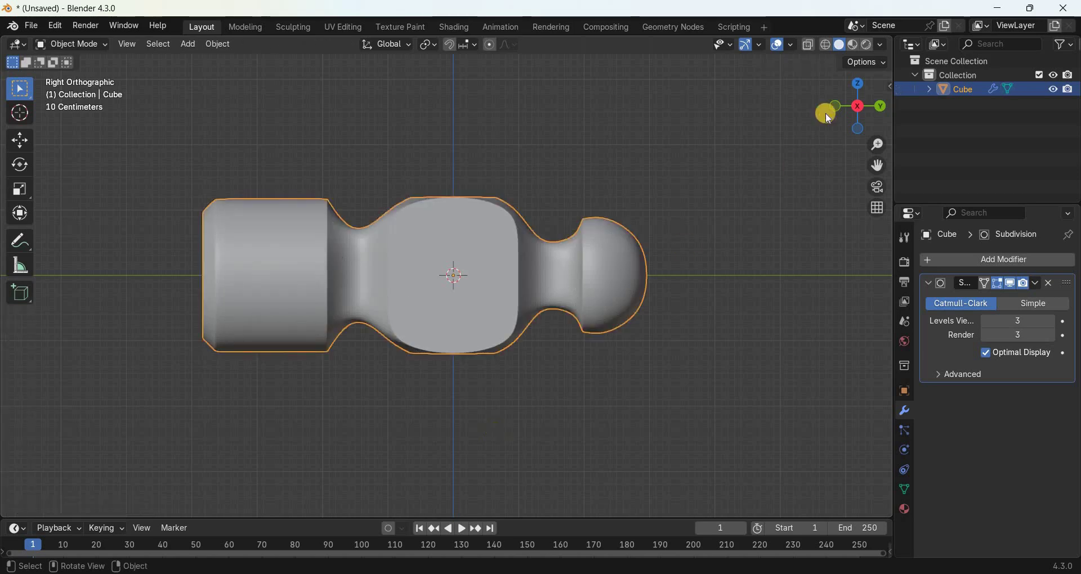
drag(844, 90, 417, 116)
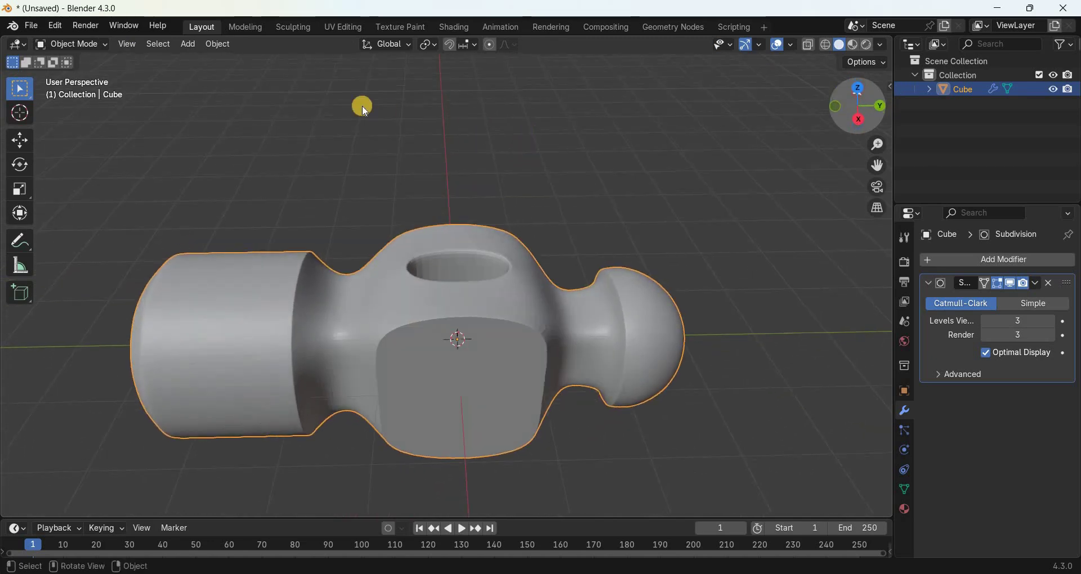
click(217, 45)
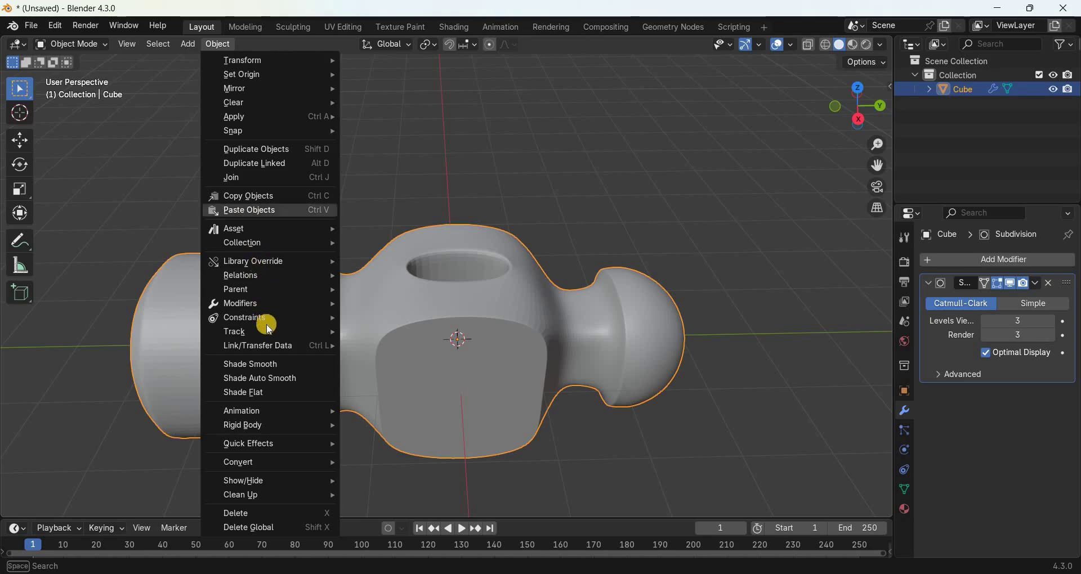
click(276, 366)
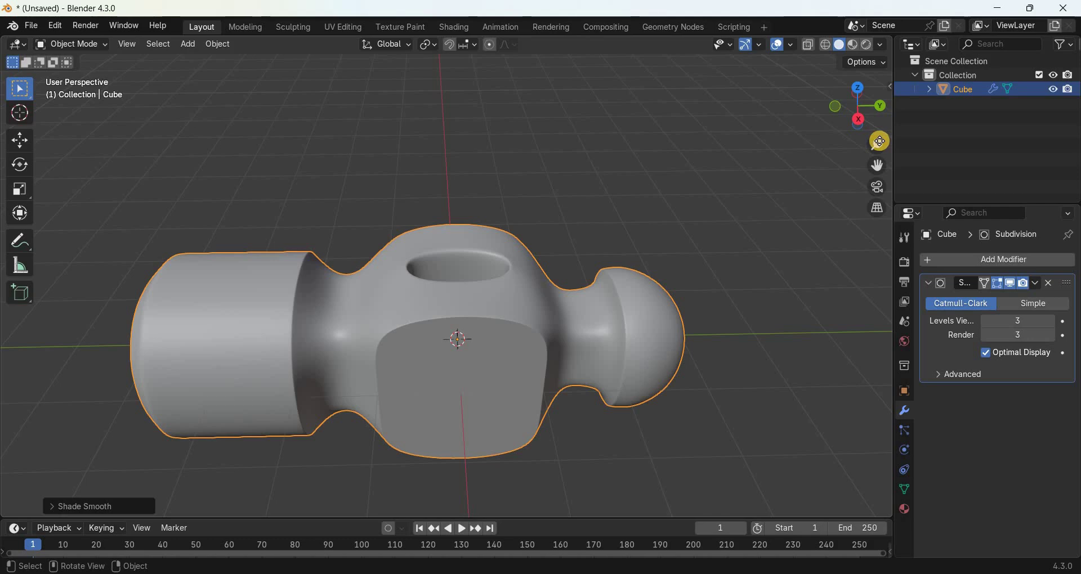
- Add a cylinder mesh for the handle at the hammer head's centre and scale it by 9 along the global Z axis
drag(878, 144, 879, 141)
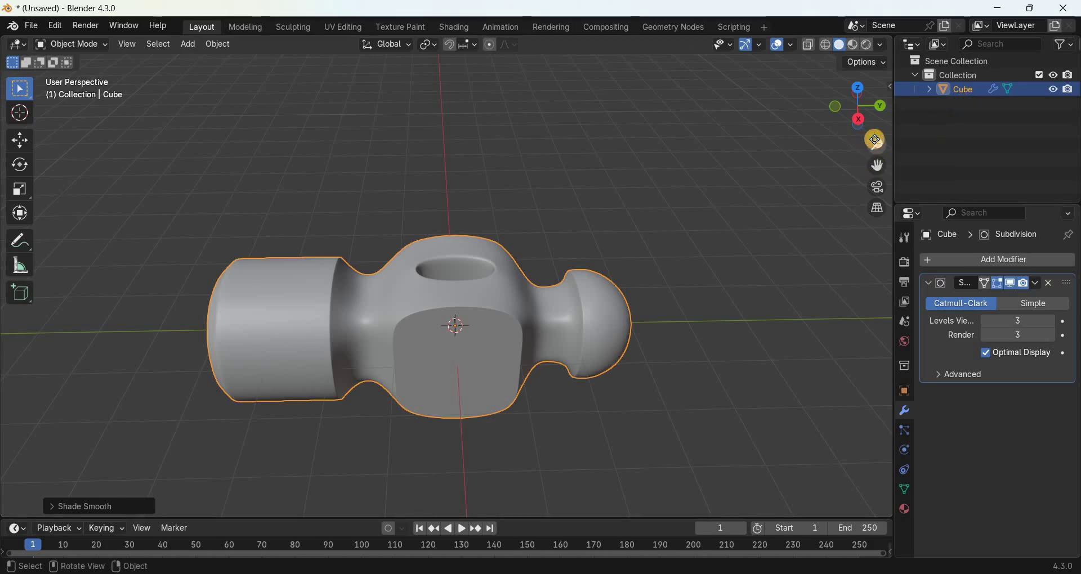
drag(852, 92, 685, 282)
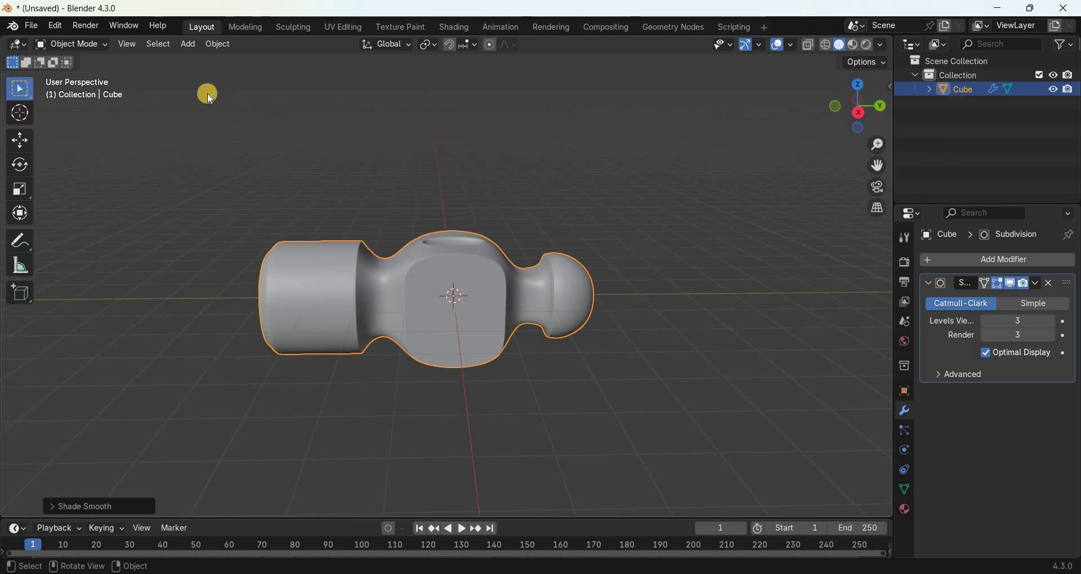
click(191, 45)
mouse_move(256, 62)
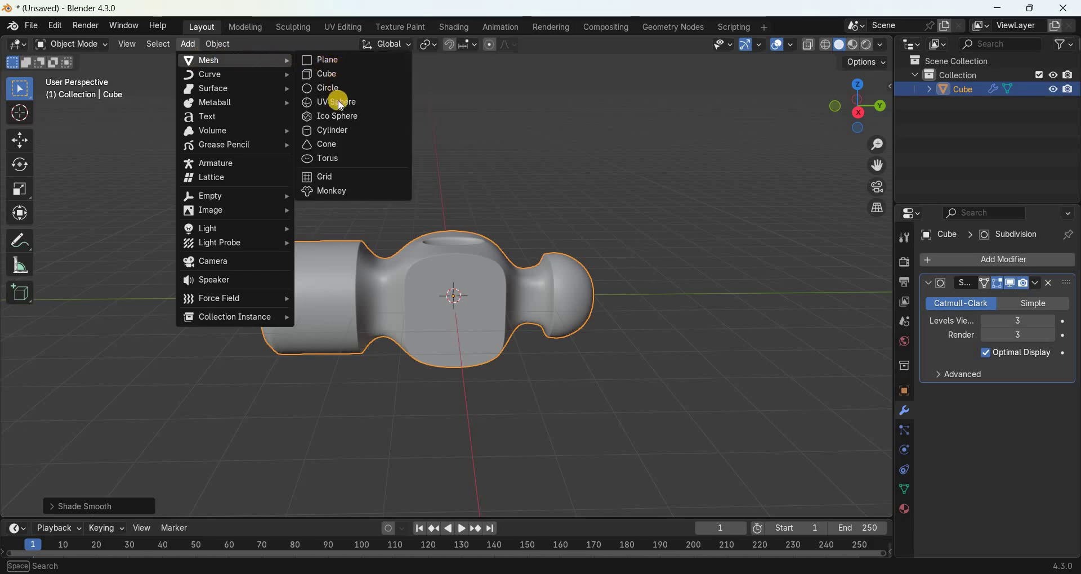
click(339, 135)
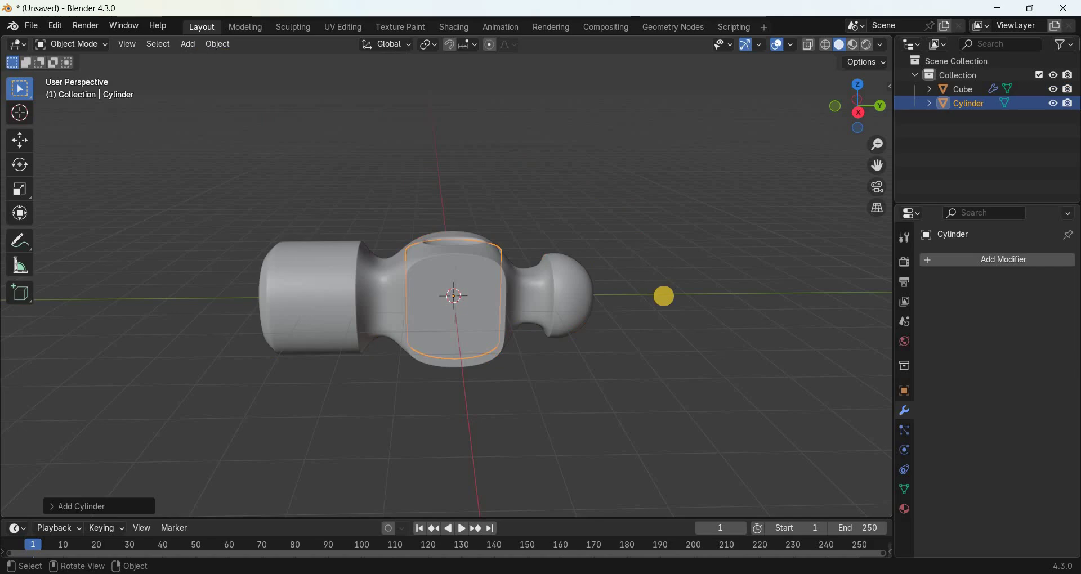
key(s)
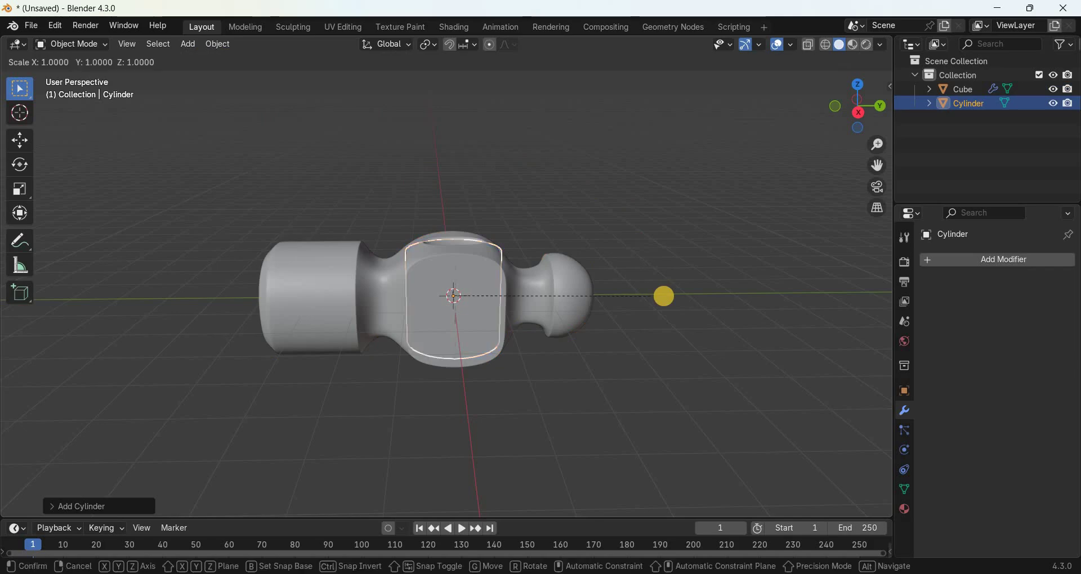
key(z)
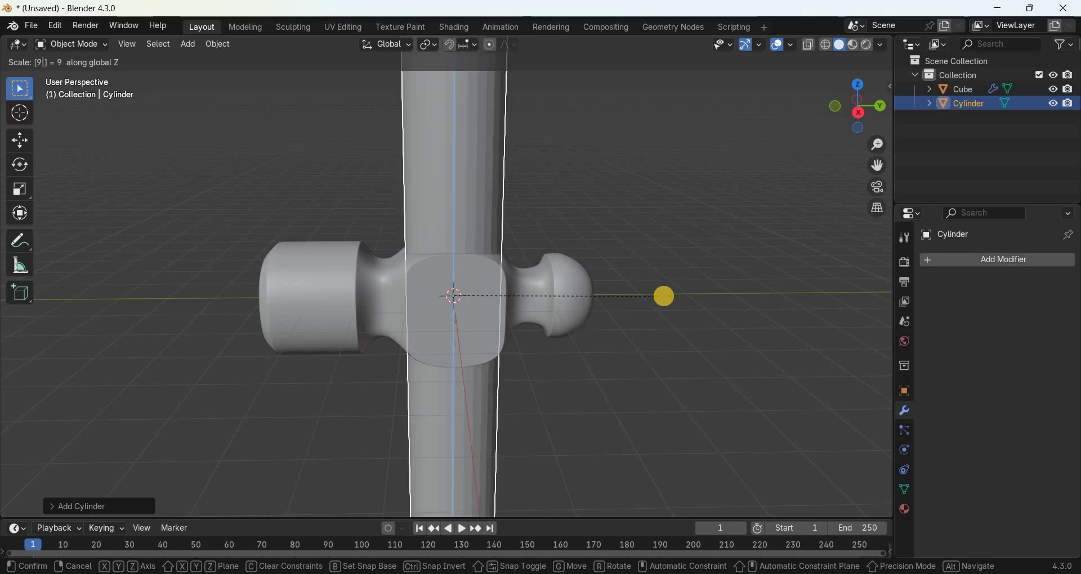
click(664, 297)
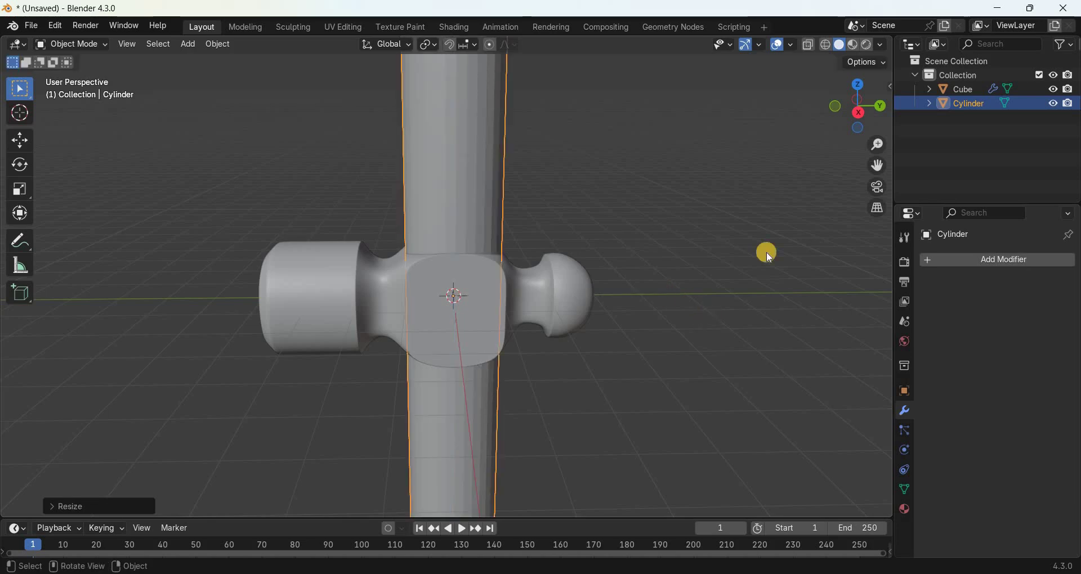
- Add a Subdivision Surface modifier to the cylinder with both viewport and render levels set to 3
drag(876, 145, 907, 413)
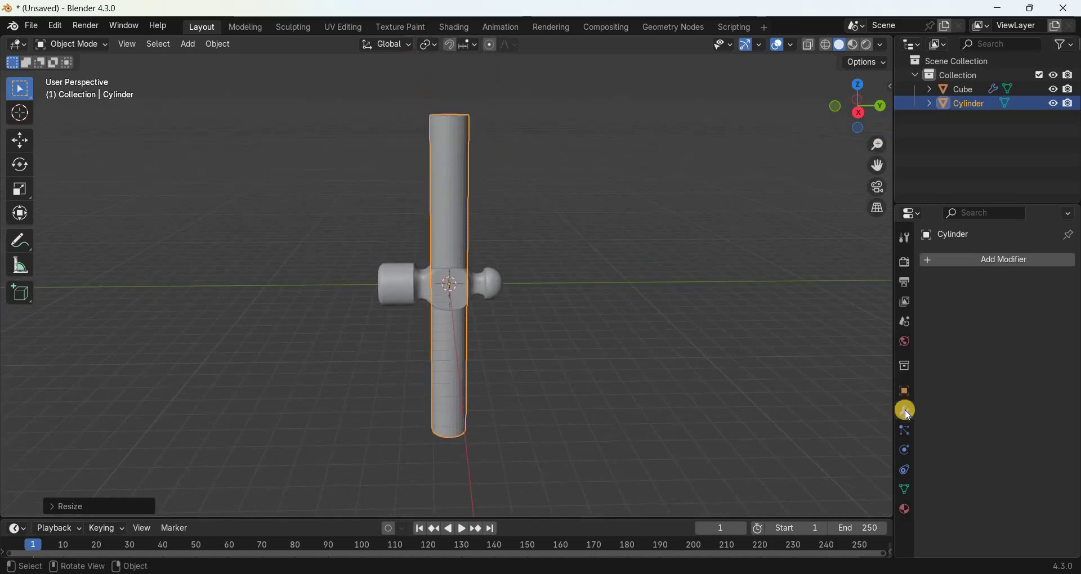
click(1007, 263)
mouse_move(935, 259)
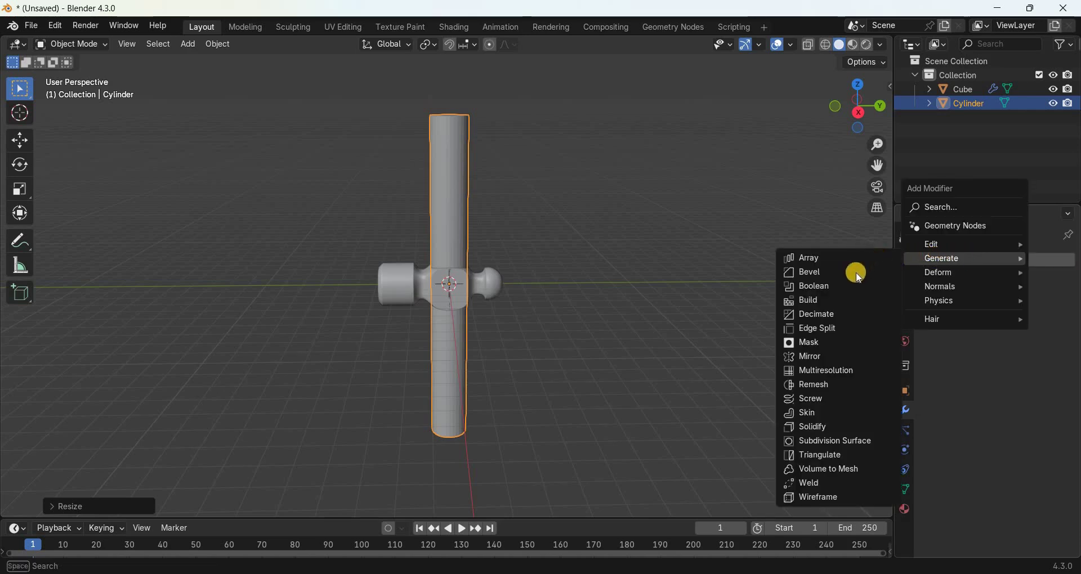
click(832, 443)
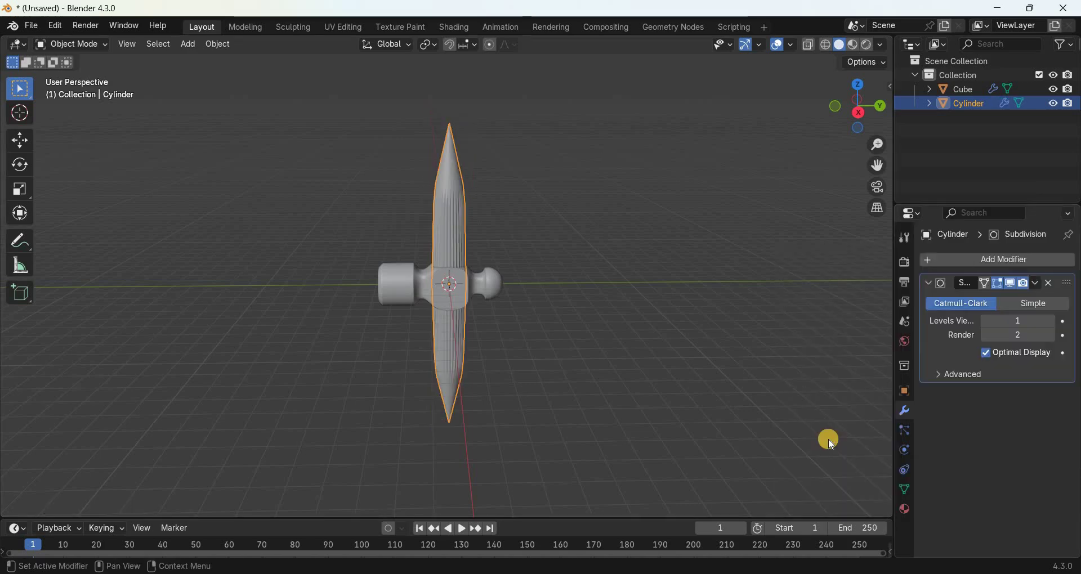
click(1052, 322)
click(1051, 322)
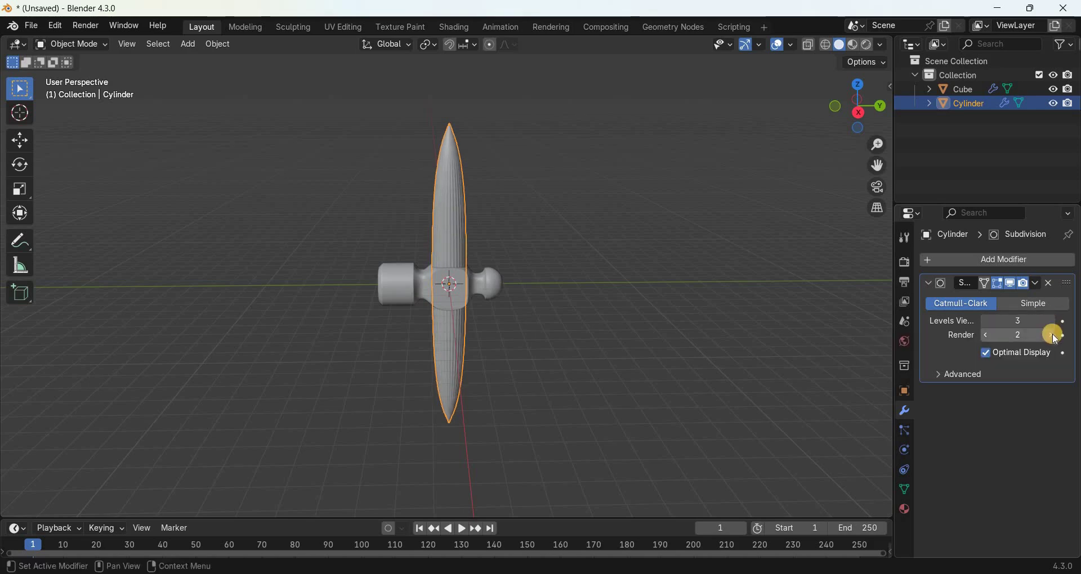
click(1053, 337)
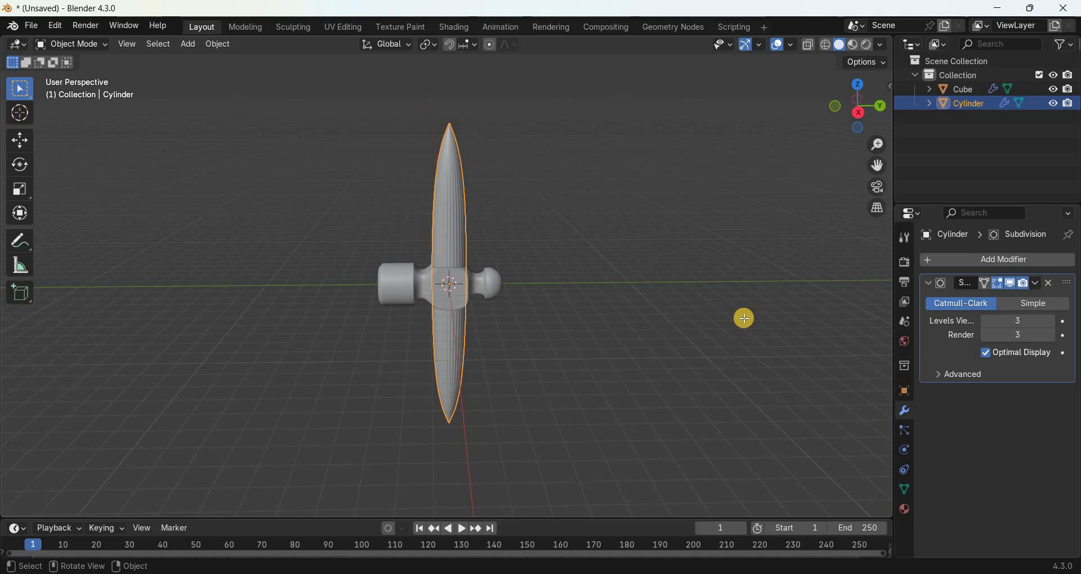
- Enter Edit Mode on the handle cylinder and add 6 evenly spaced horizontal loop cuts along its length
key(Tab)
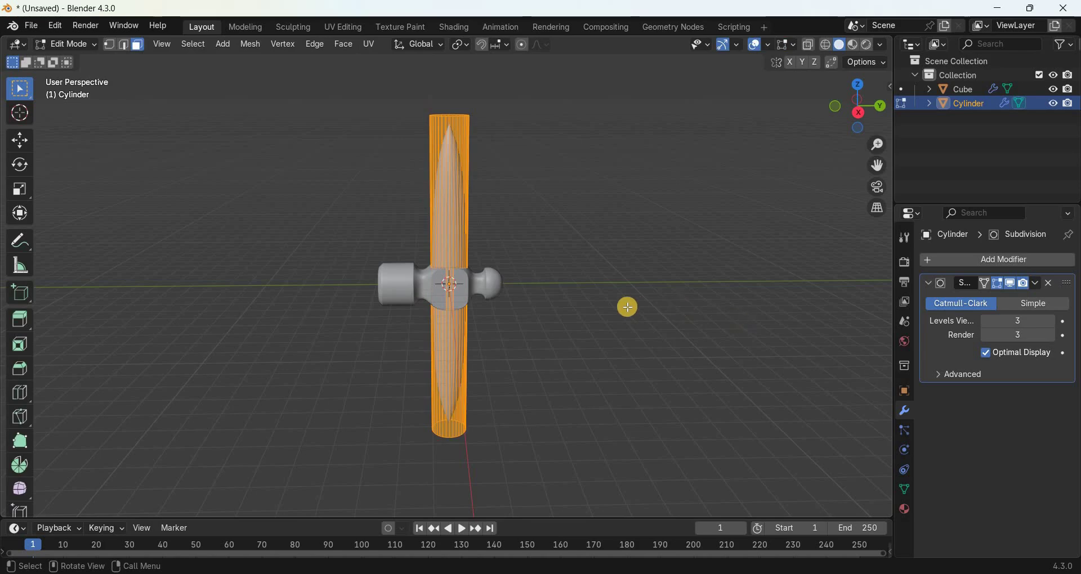
key(KP_3)
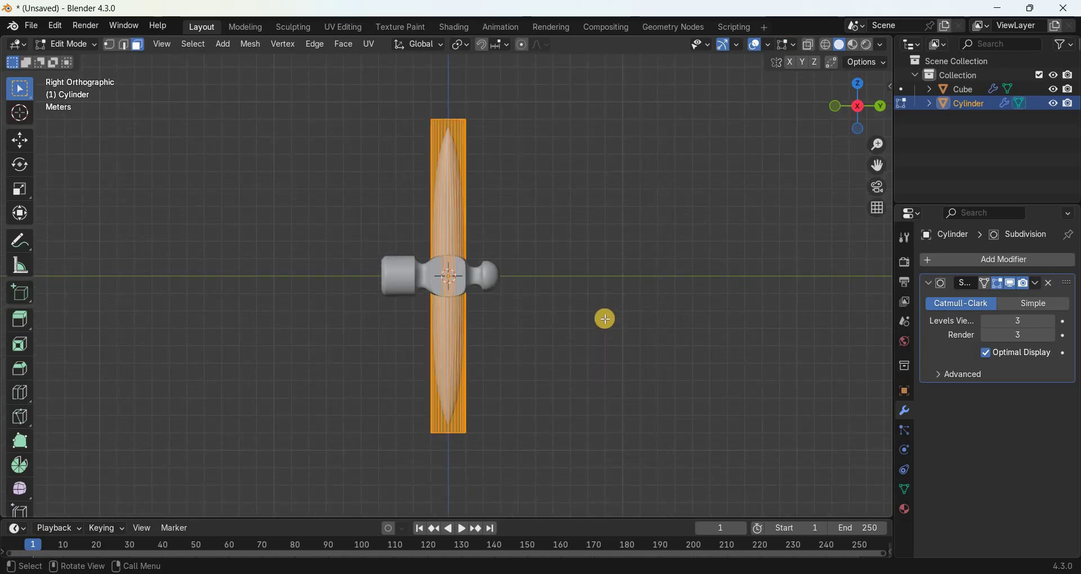
key(ctrl+r)
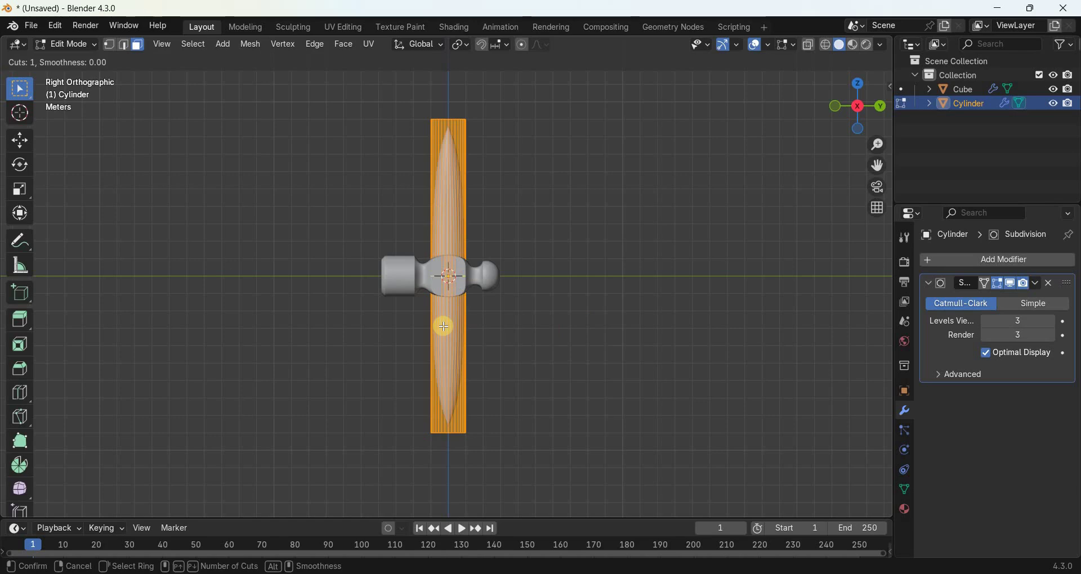
text(6)
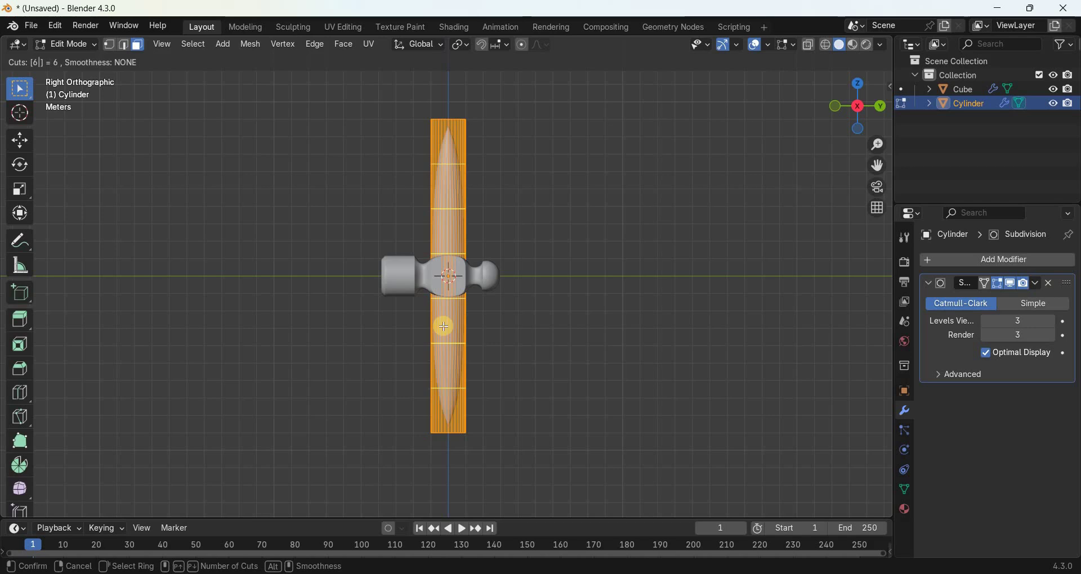
key(Return)
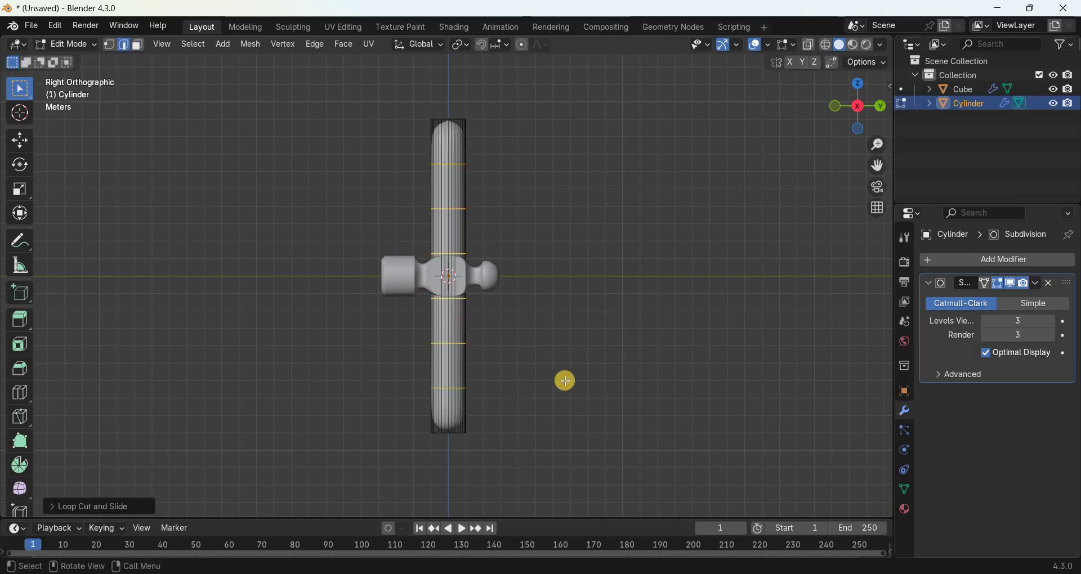
- Select the top end face of the handle cylinder and inset it by 0.023773 m
key(3)
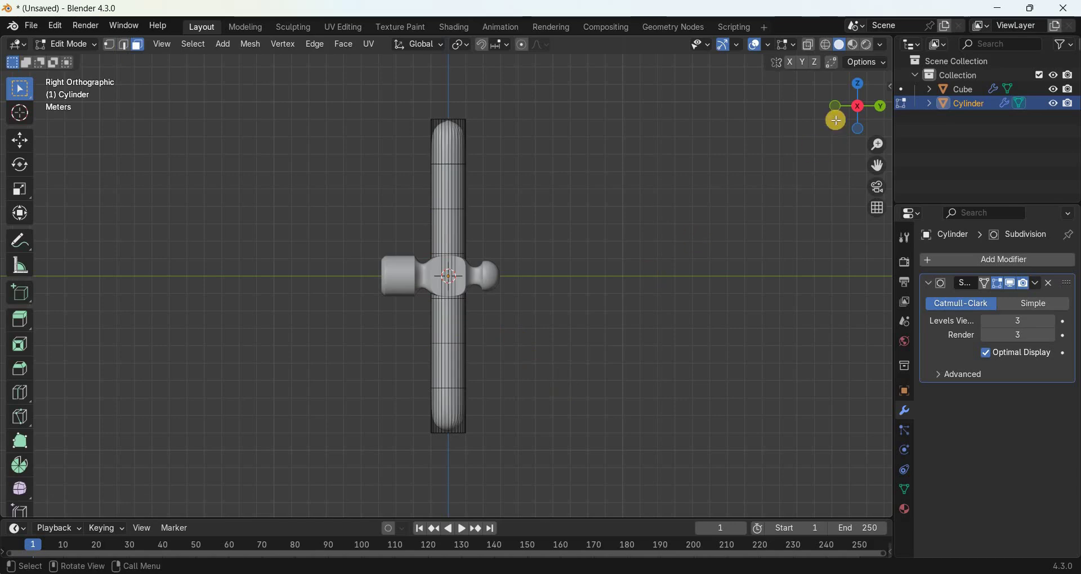
drag(850, 106, 449, 171)
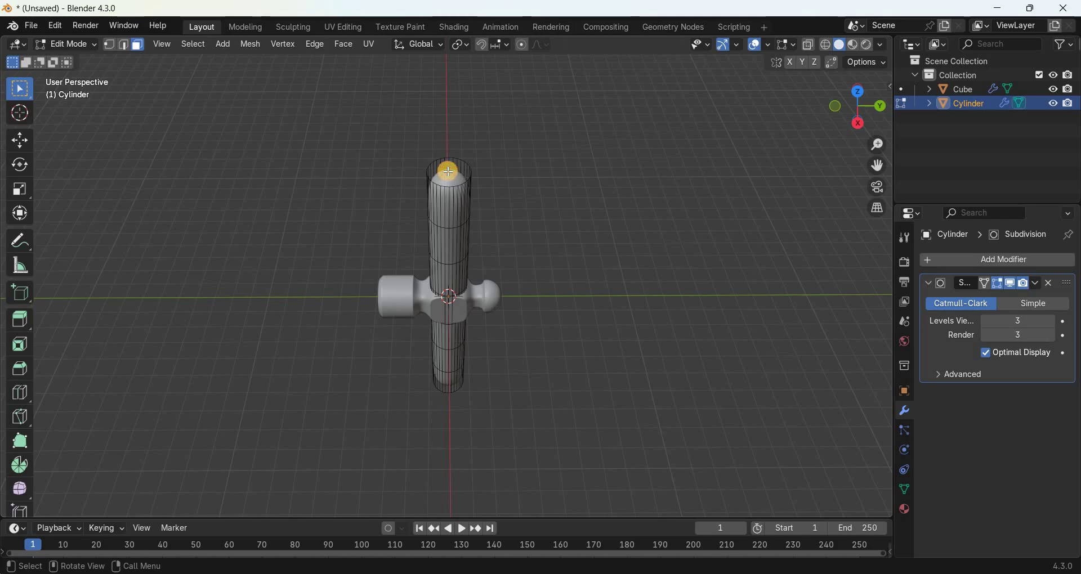
click(448, 171)
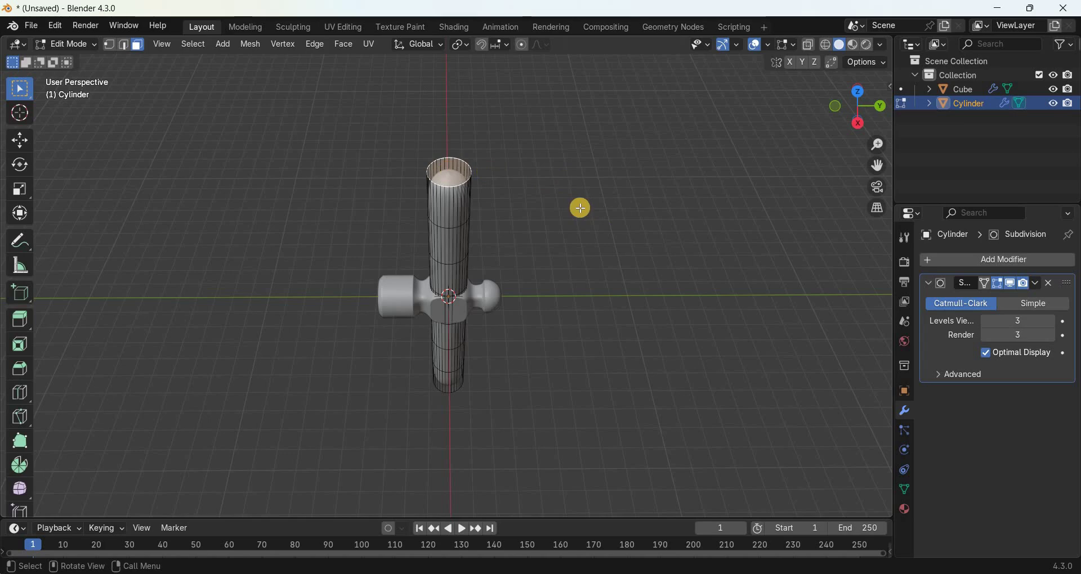
drag(875, 144, 596, 147)
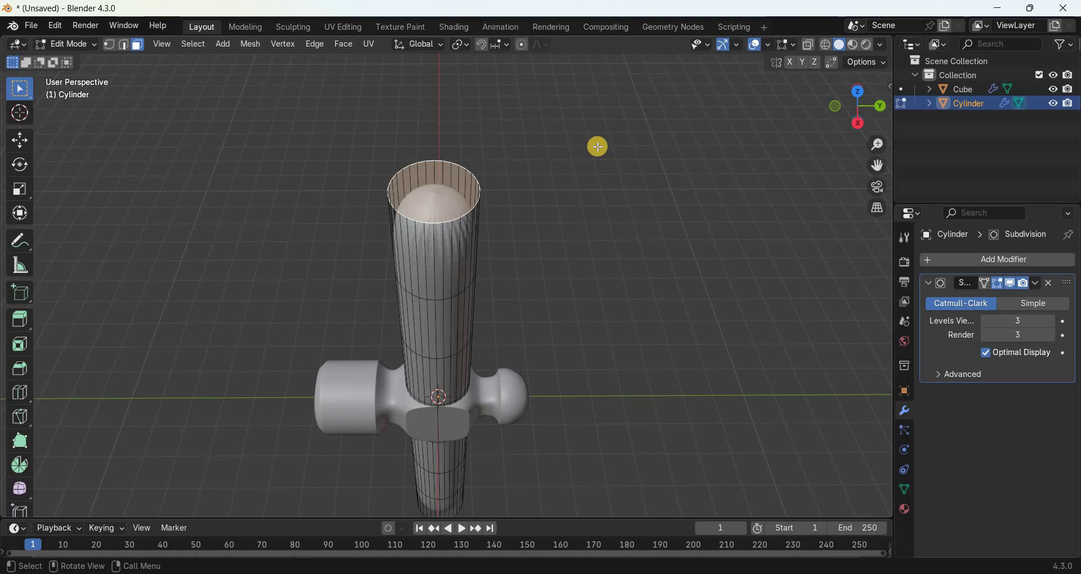
key(i)
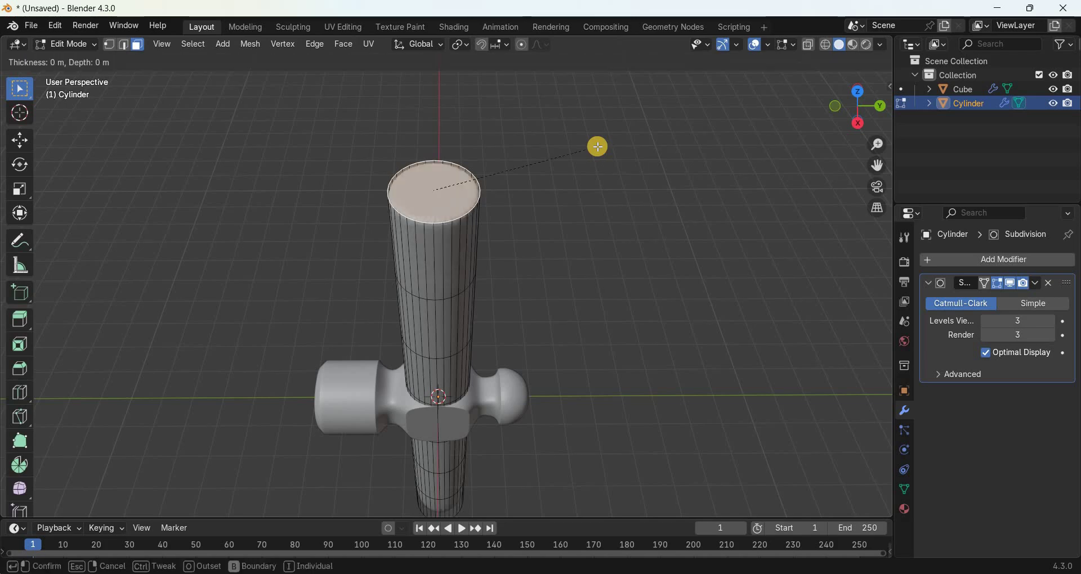
text(0.)
text(023)
text(773)
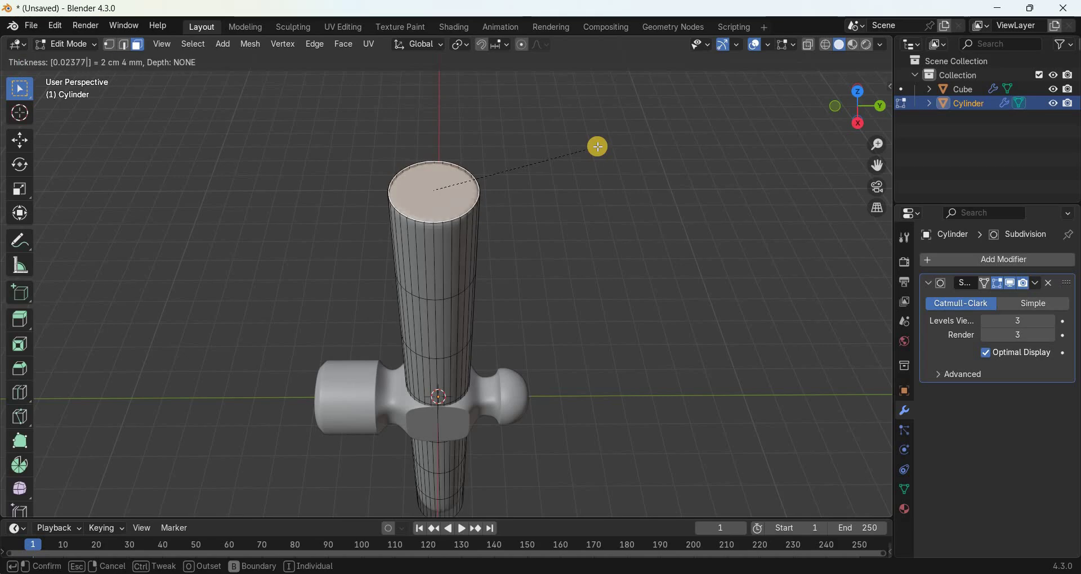
key(Return)
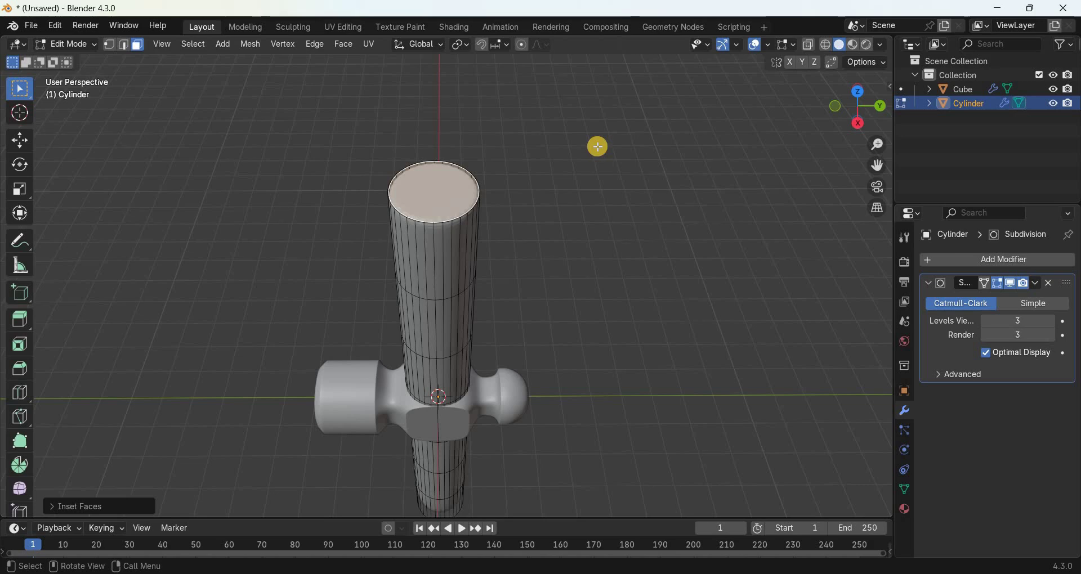
- Inset the handle's top end face a second time by 0.031202 m
key(i)
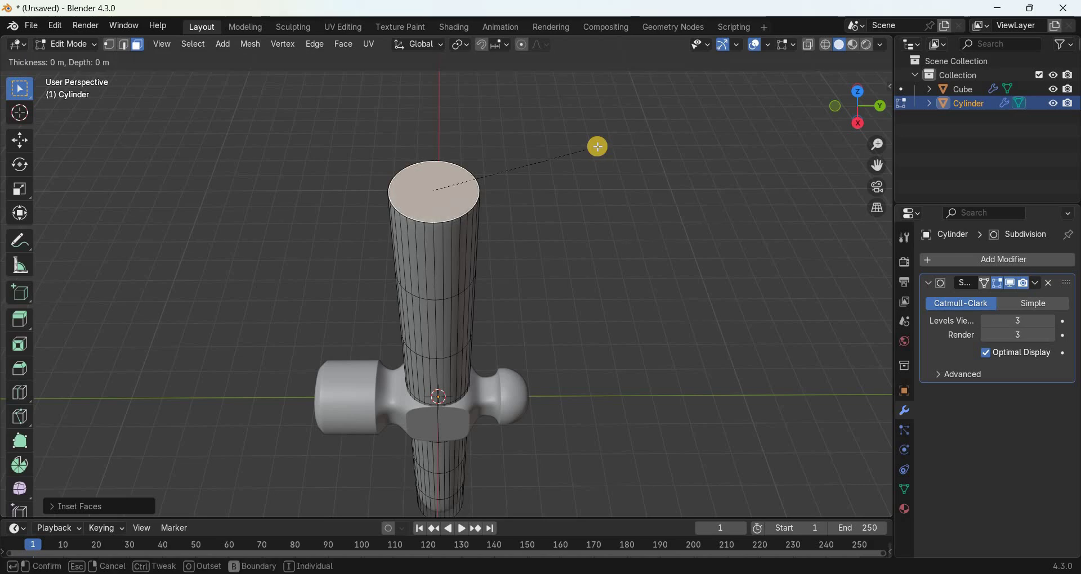
text(0.03)
text(1)
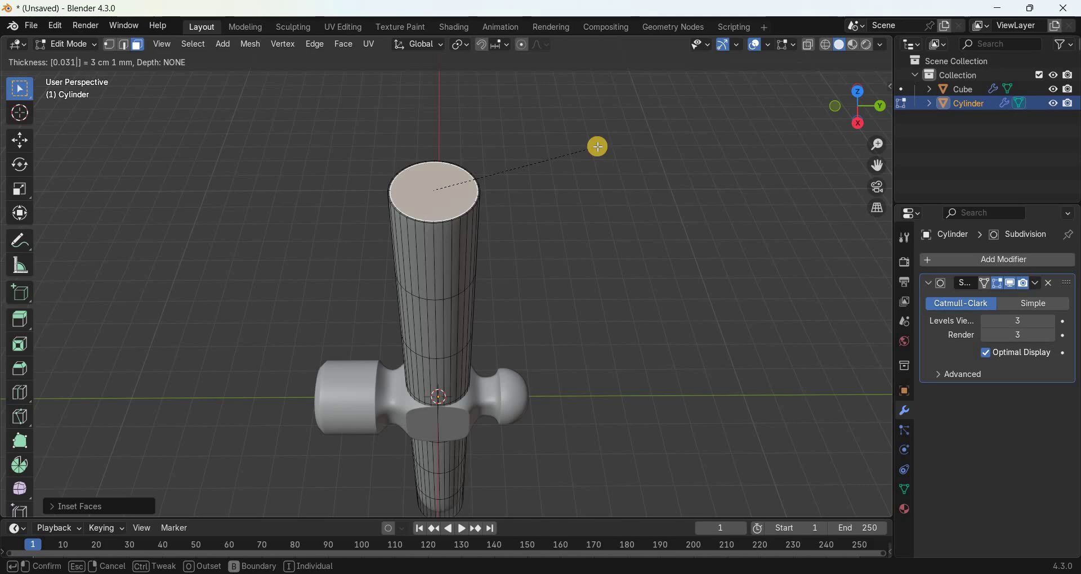
text(202)
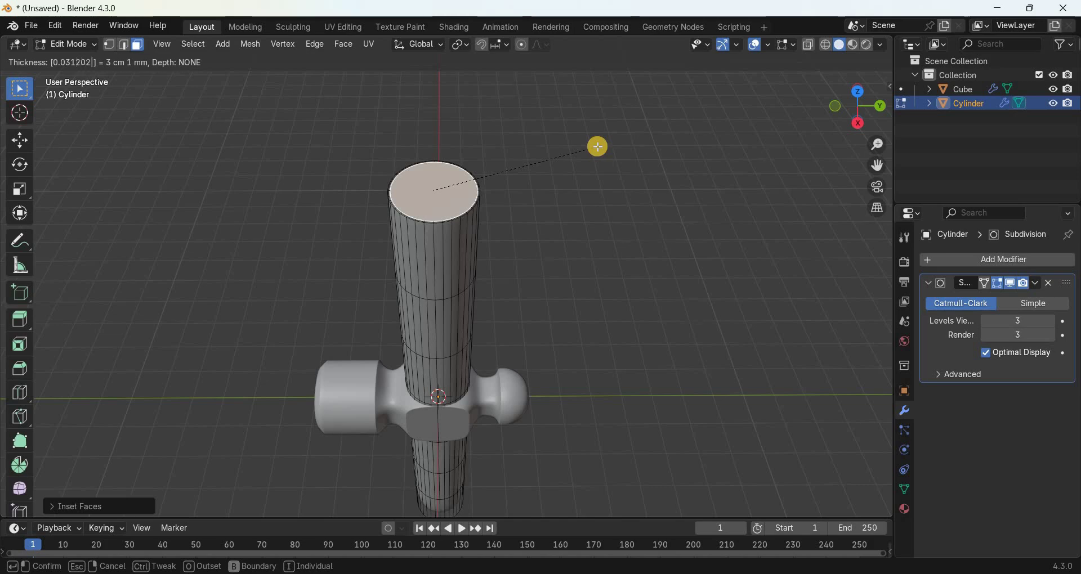
key(Return)
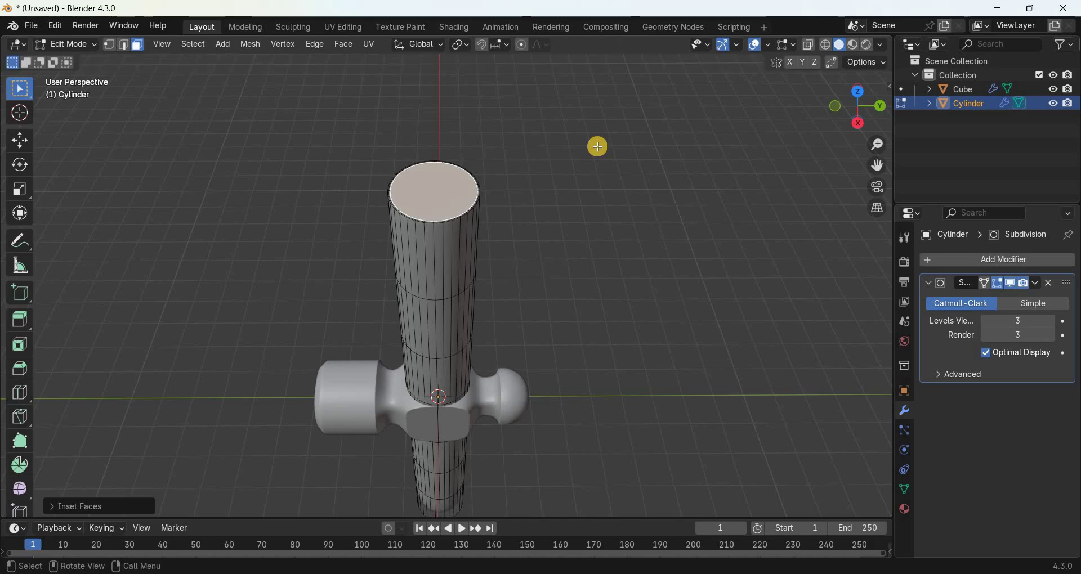
- Select the whole handle mesh and scale it by 0.709 along the global X axis
key(a)
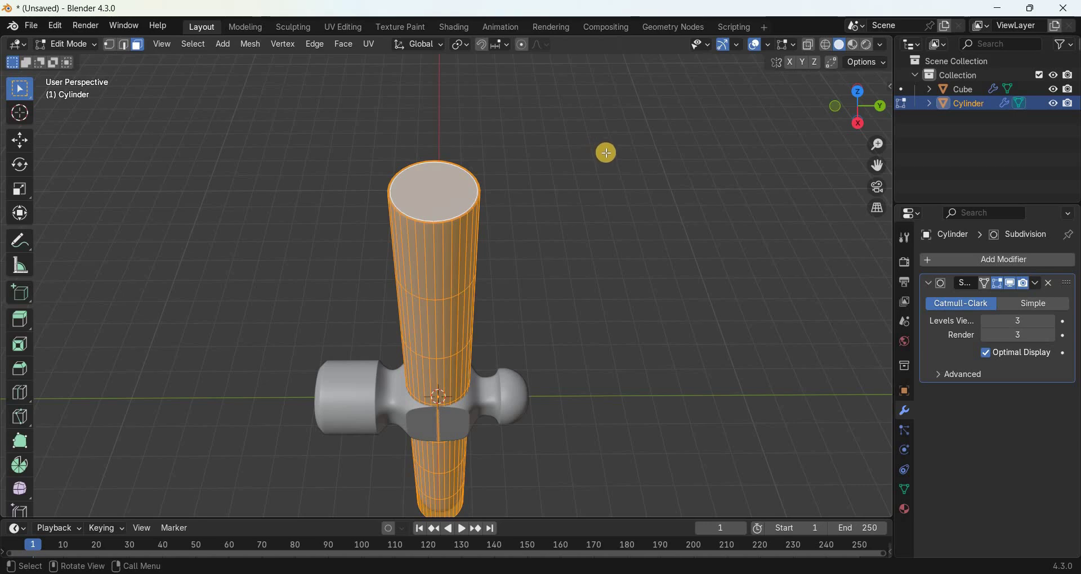
key(s)
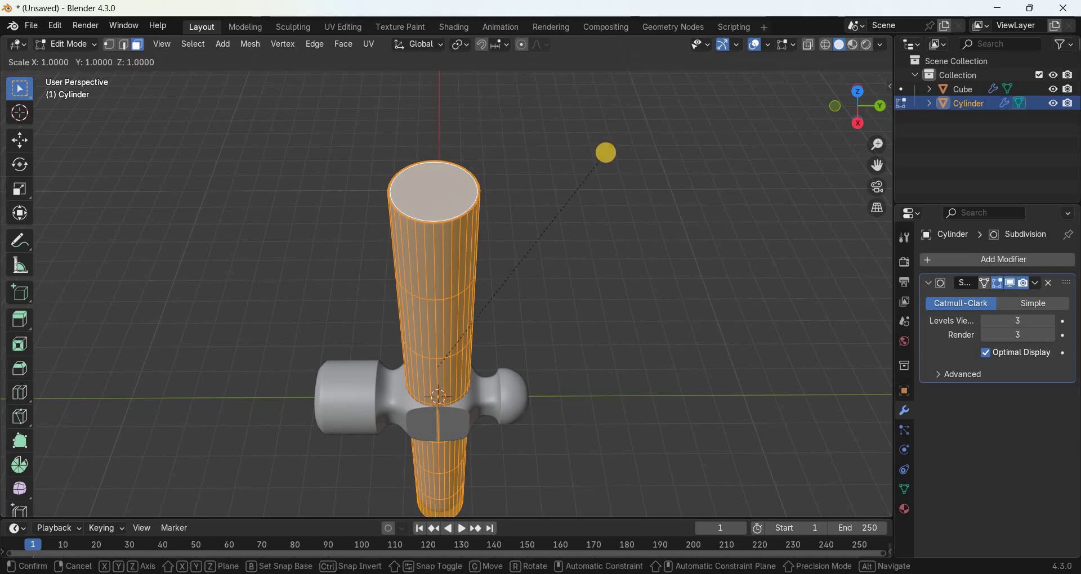
text(x)
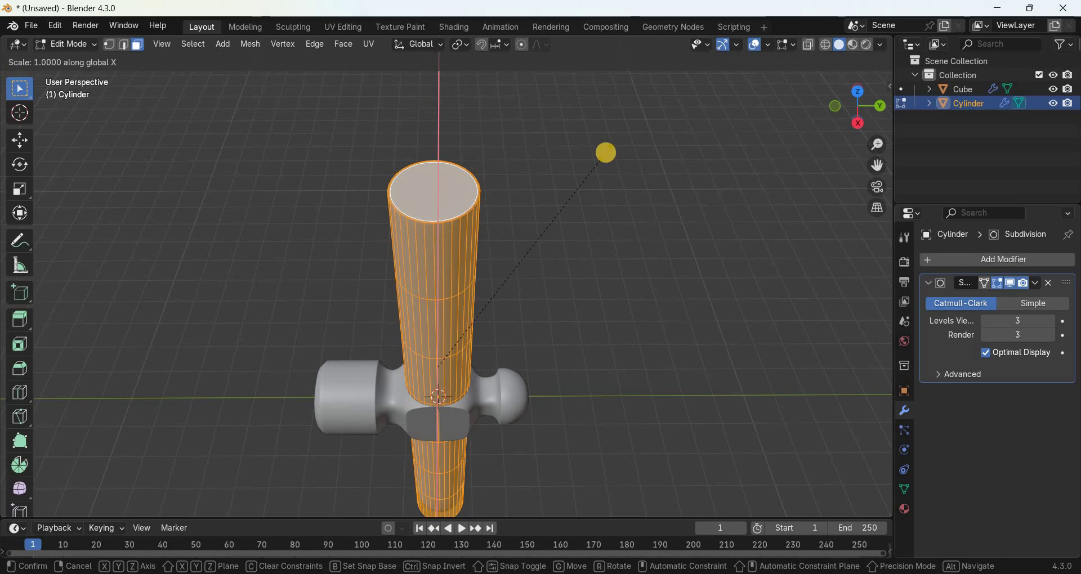
text(0.709)
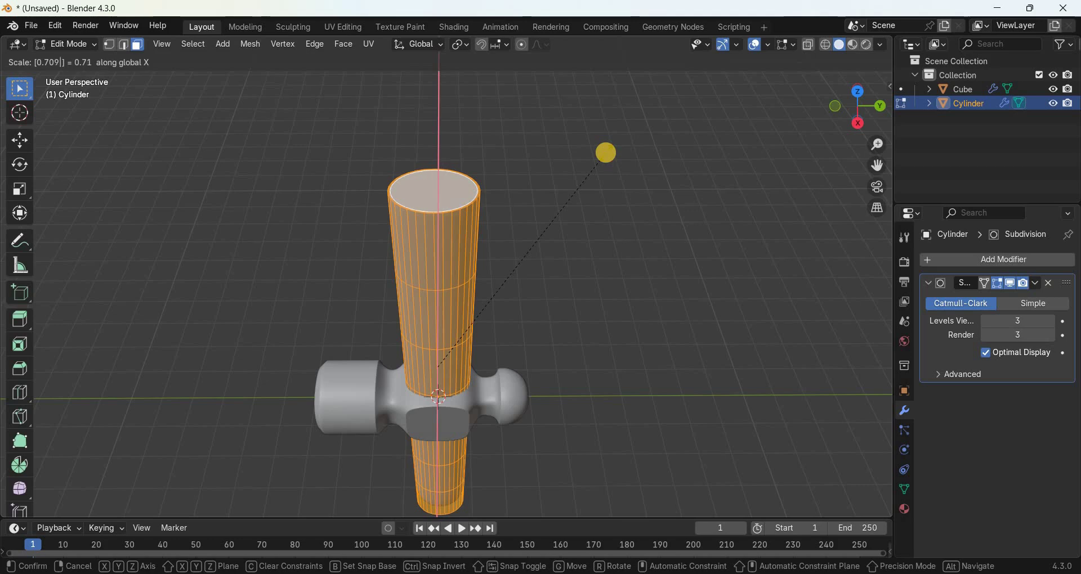
key(Return)
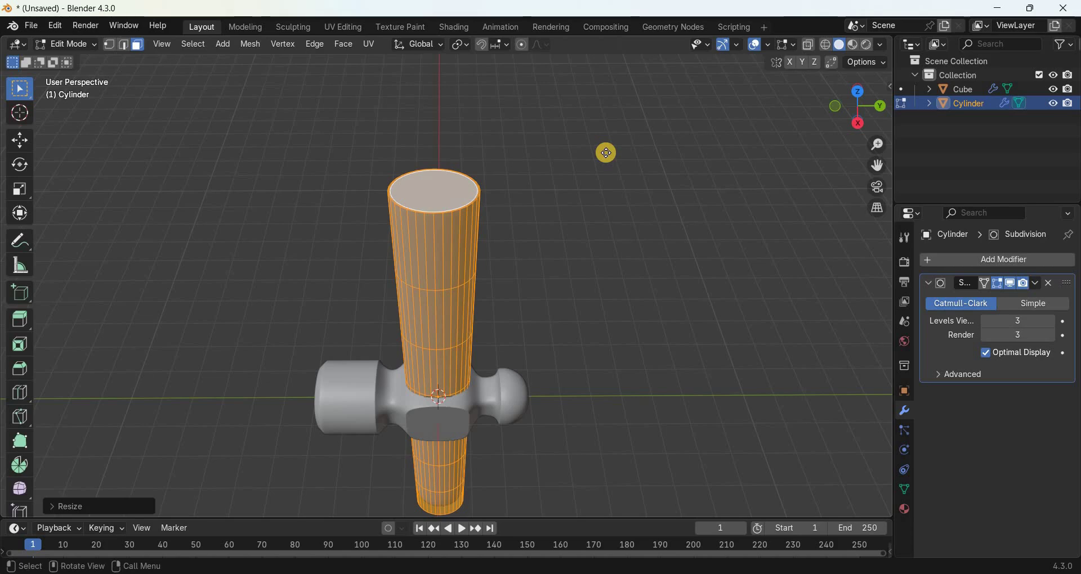
- Move the whole handle mesh by -7.757 m along the global Z axis
key(g)
key(z)
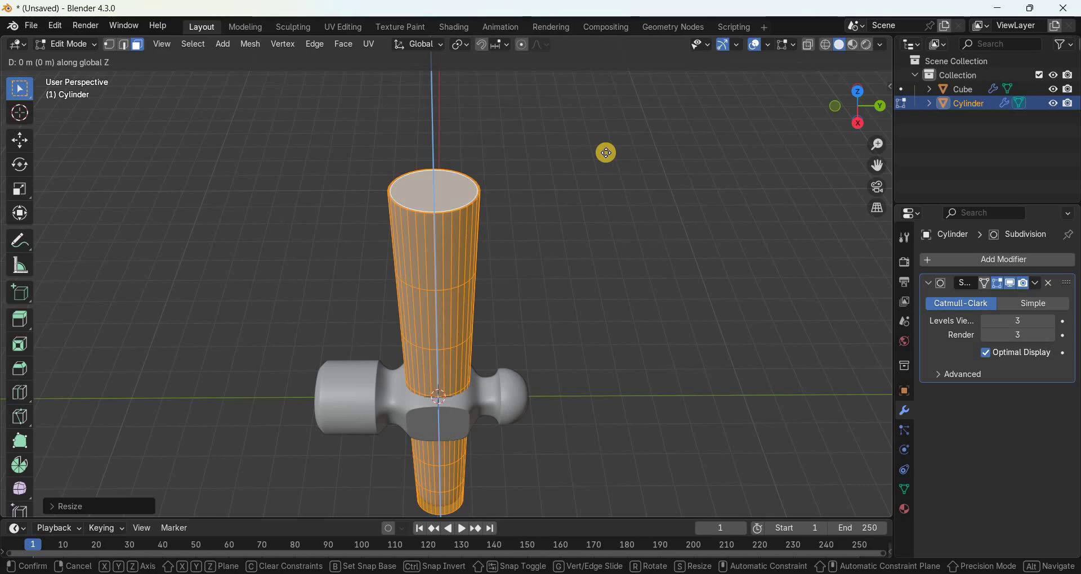
text(-(7.757)
key(Return)
- Fine-tune the handle's height against the hammer head by moving it -0.04922 m along the global Z axis
key(KP_3)
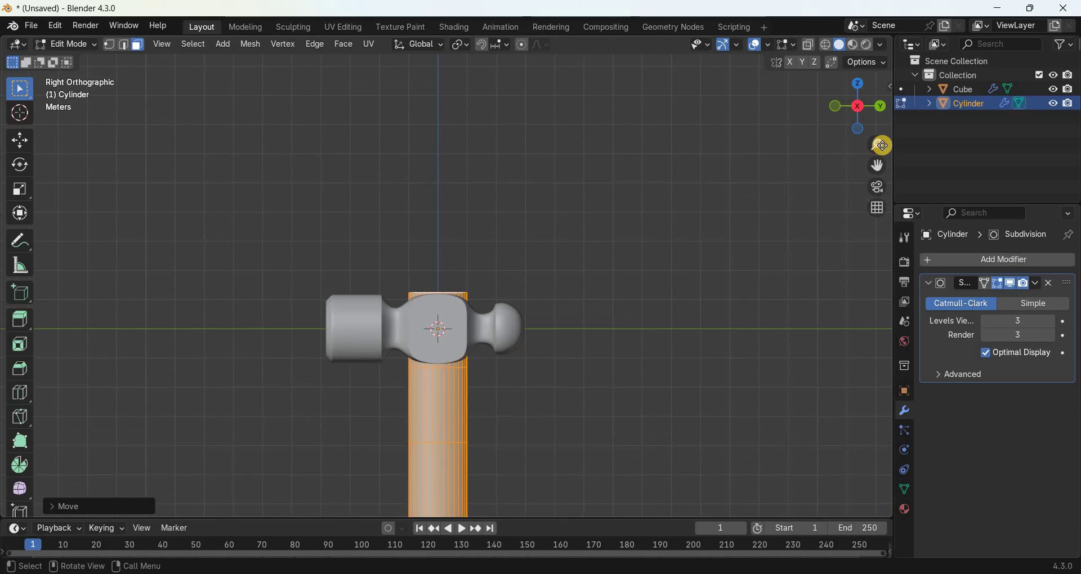
scroll(664, 309, up, 6)
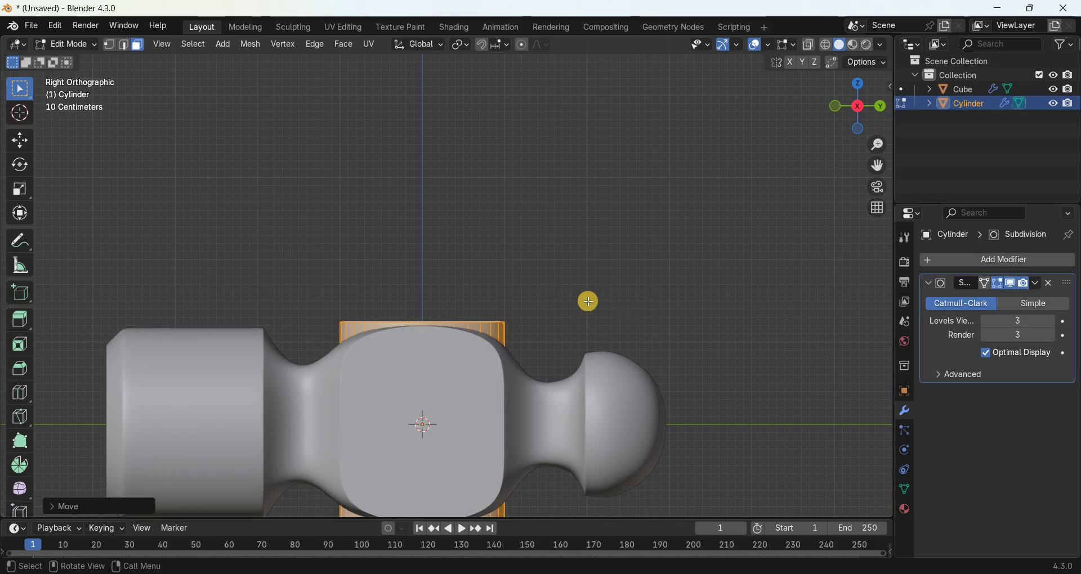
key(g)
key(z)
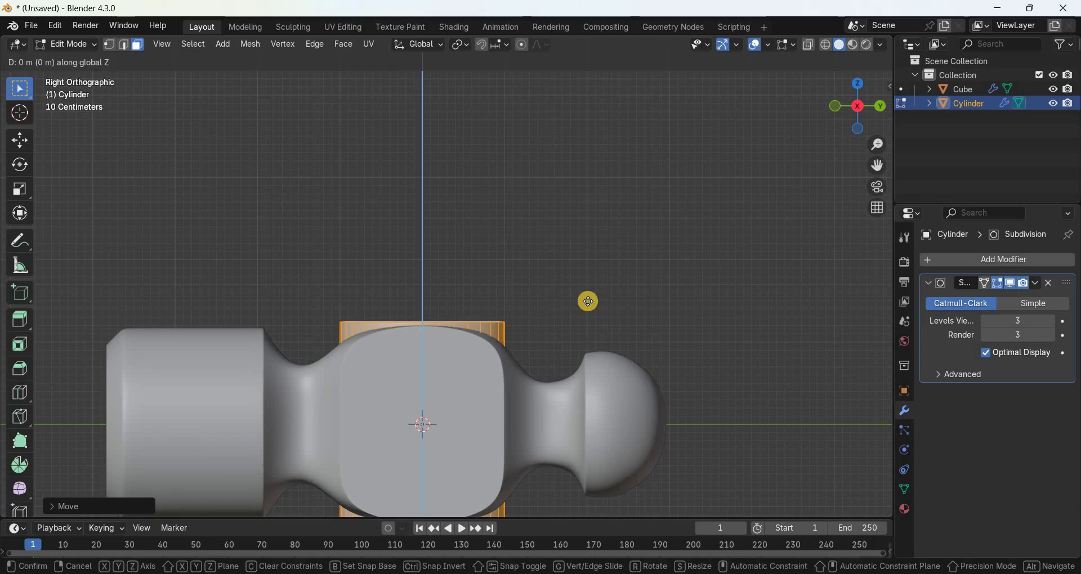
text(-(0.04)
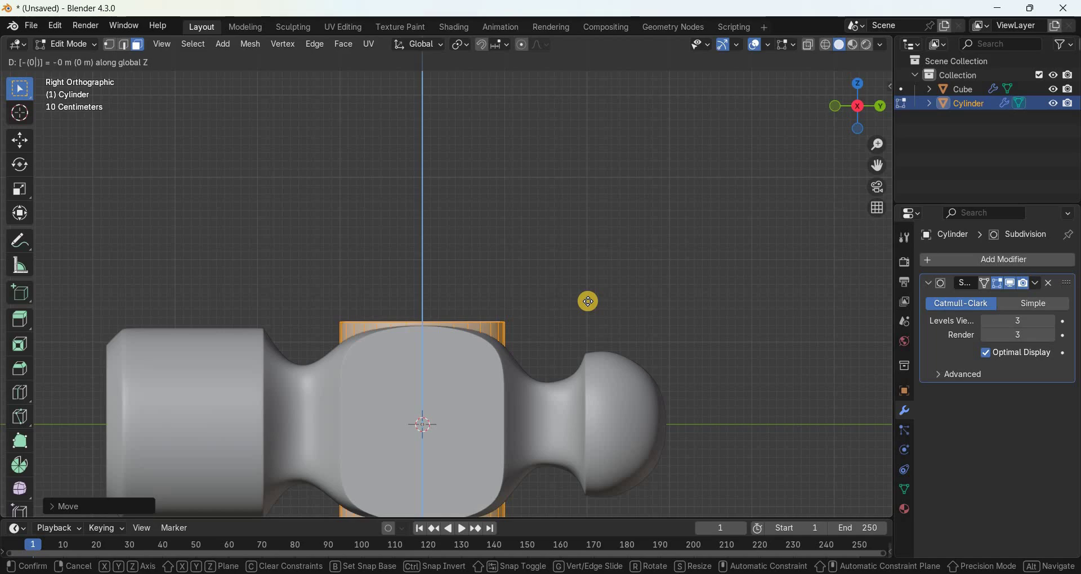
text(922)
key(Return)
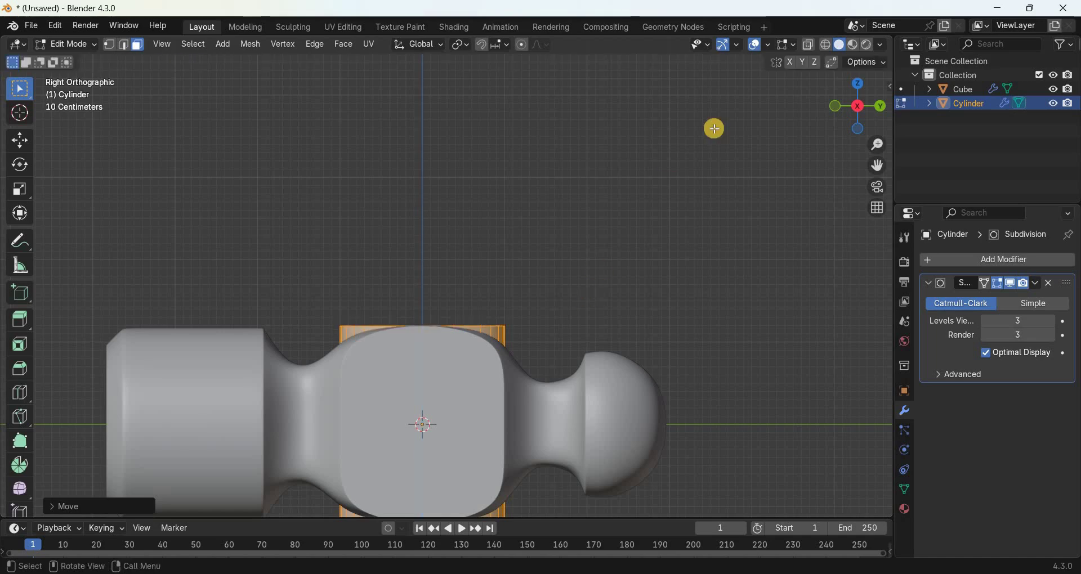
- Select all faces of the handle's top section inside the hammer head and scale them by 0.6147 along the global Y axis
key(alt+z)
drag(878, 165, 877, 51)
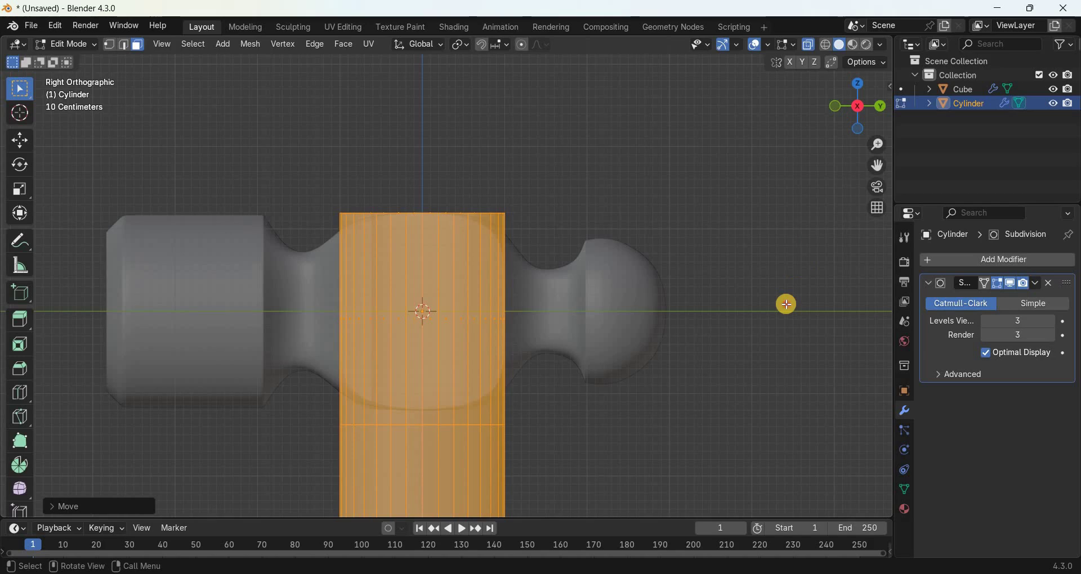
click(328, 176)
drag(326, 179, 538, 417)
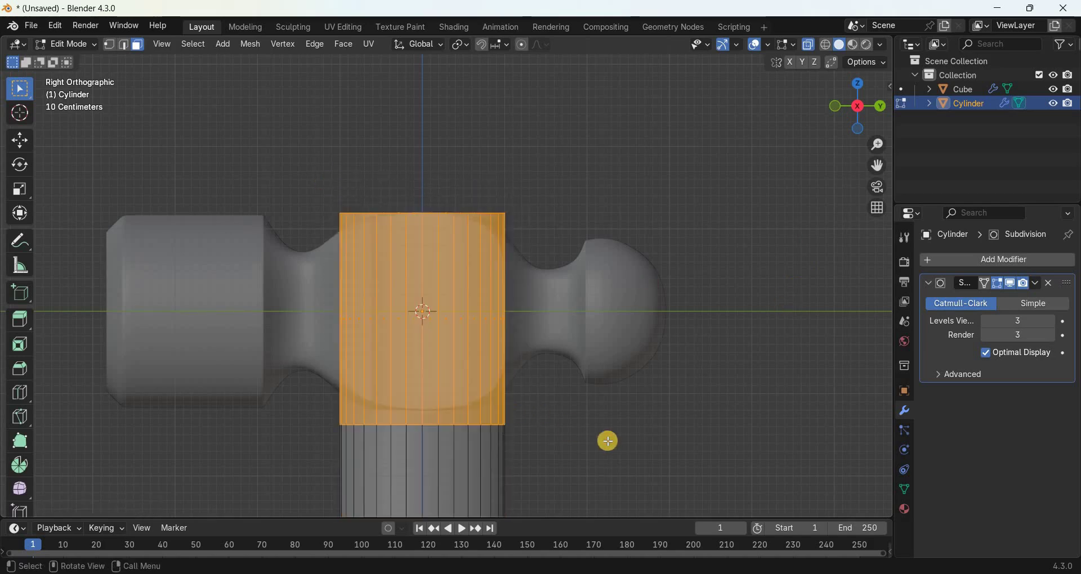
click(813, 42)
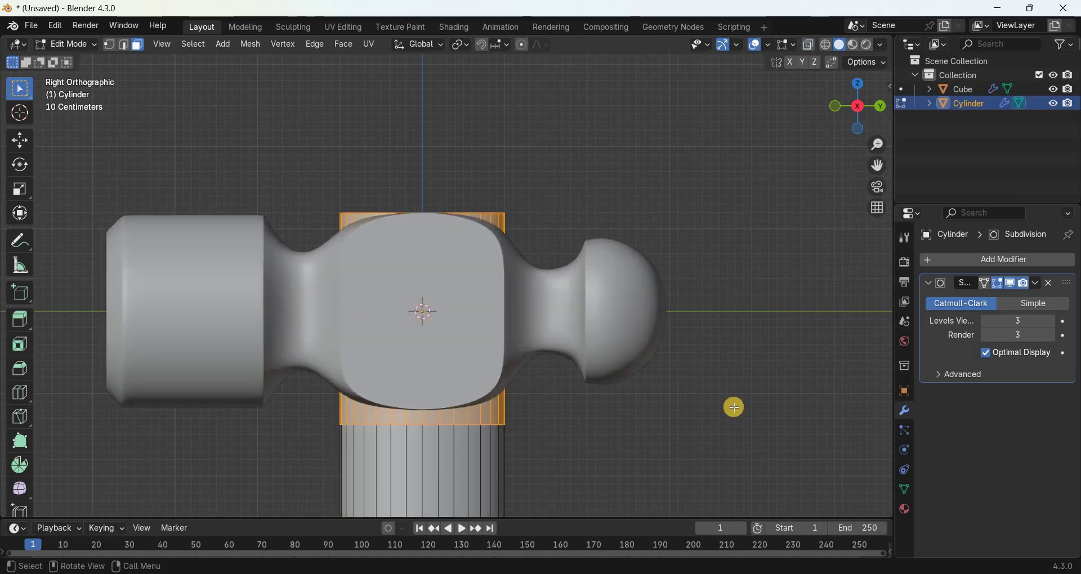
key(KP_7)
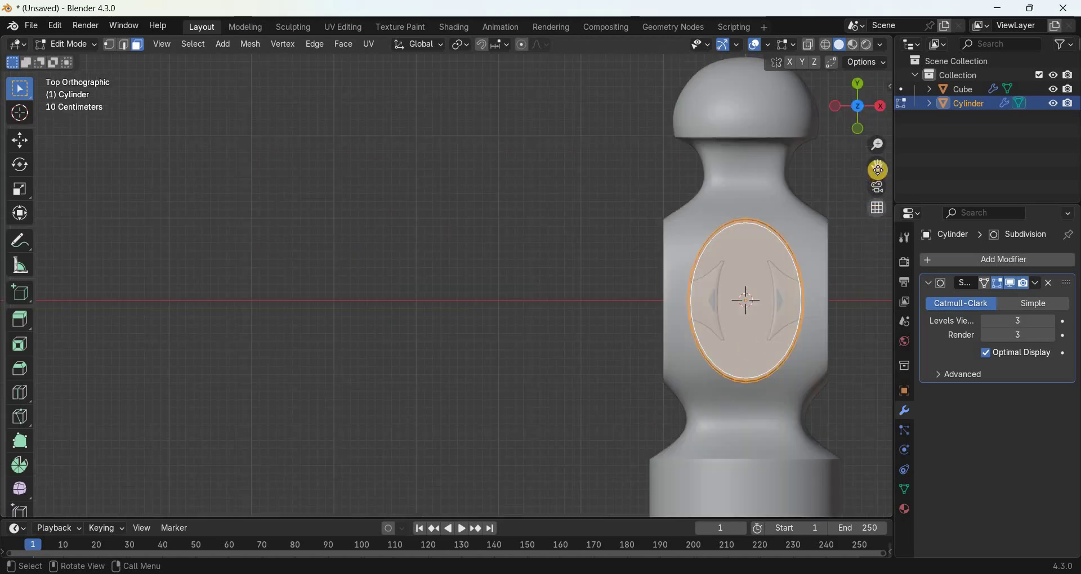
drag(876, 169, 824, 233)
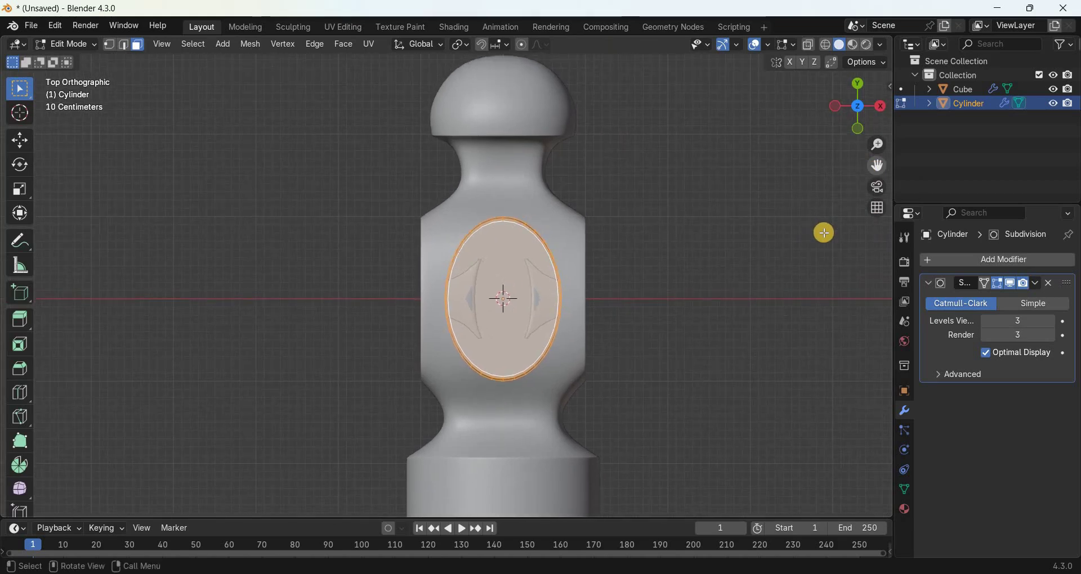
key(s)
text(y)
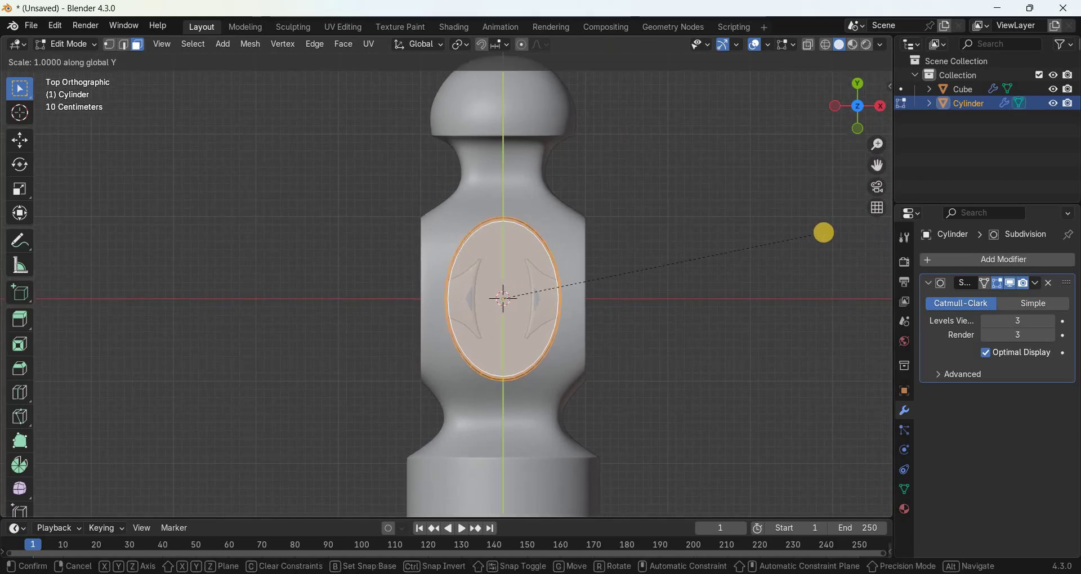
text(0.)
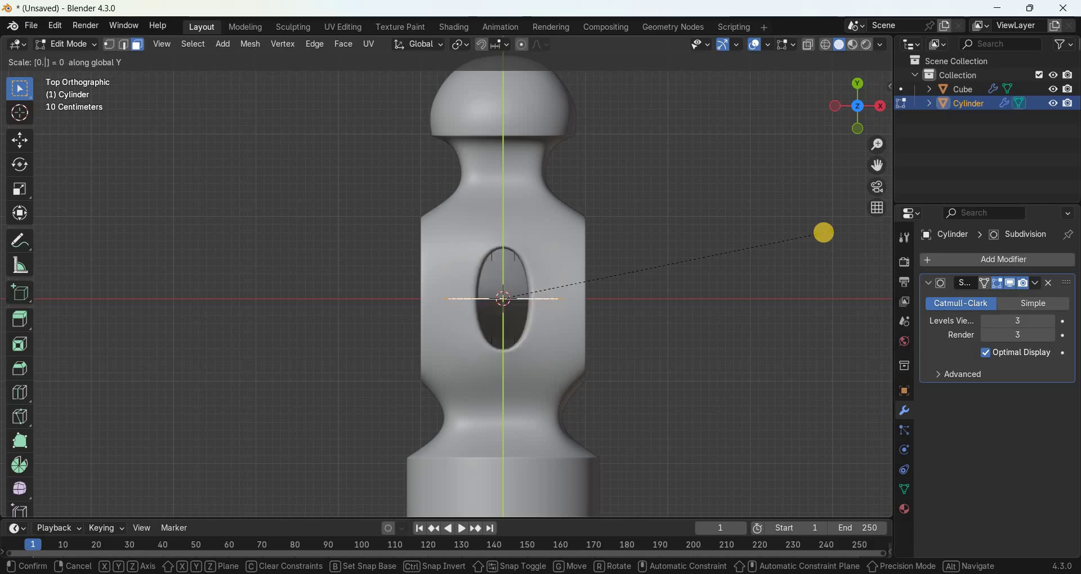
text(6147)
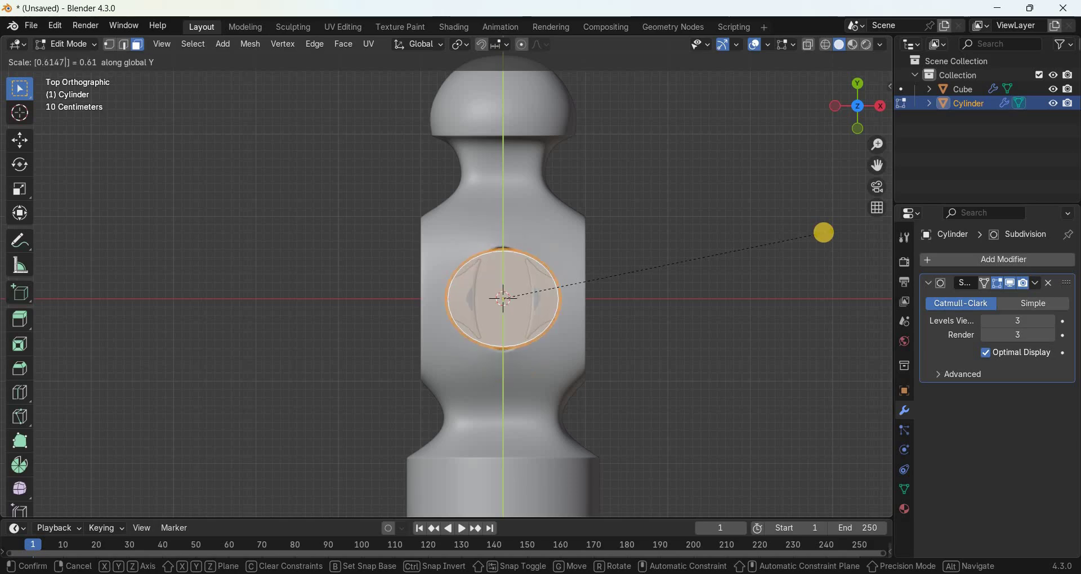
key(Return)
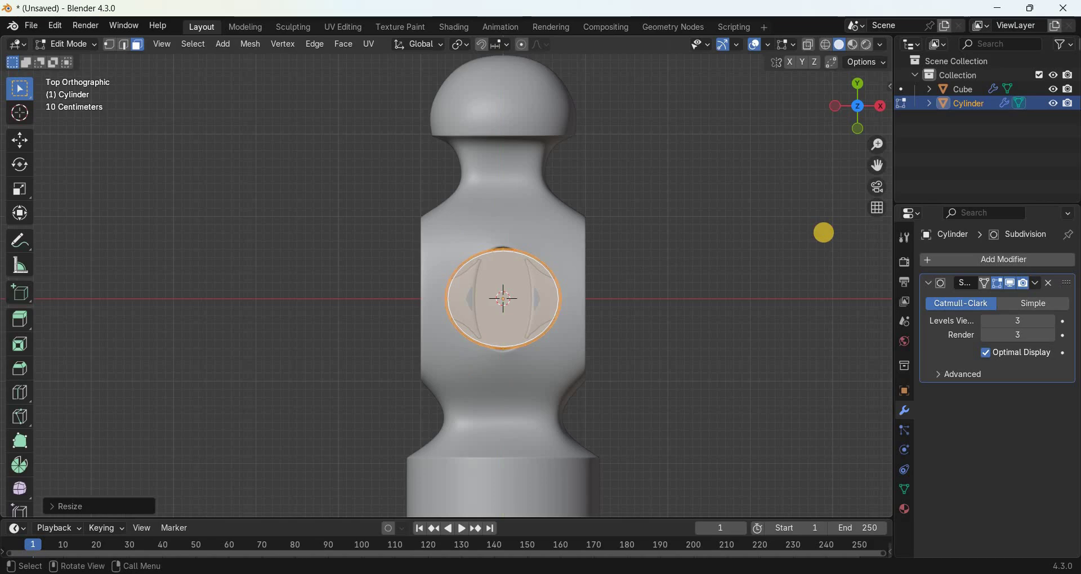
- Scale the handle's selected top section by 0.4519 along the global X axis to fit the head's hole
key(s)
key(x)
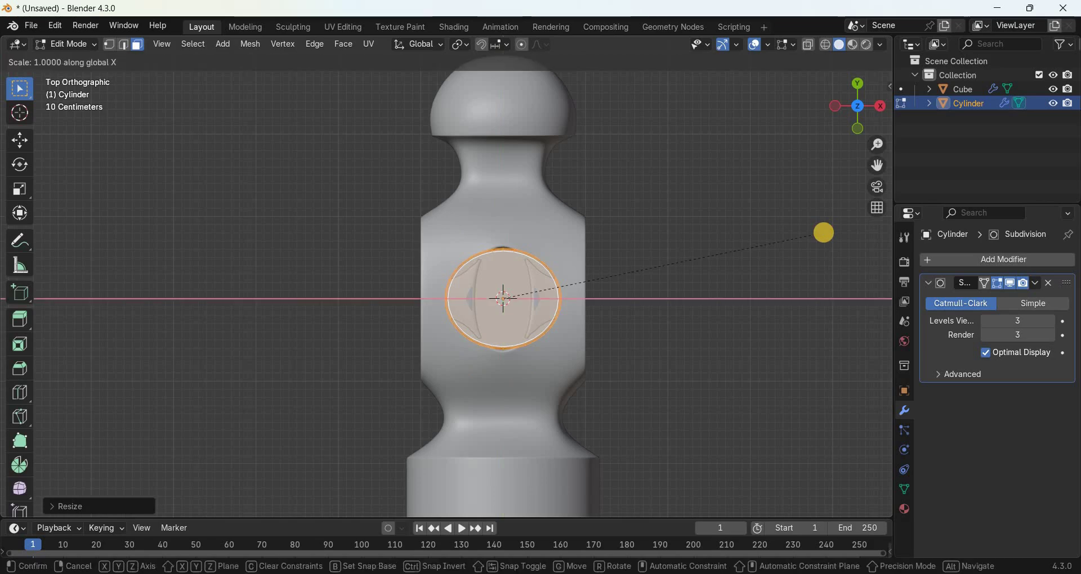
text(0.)
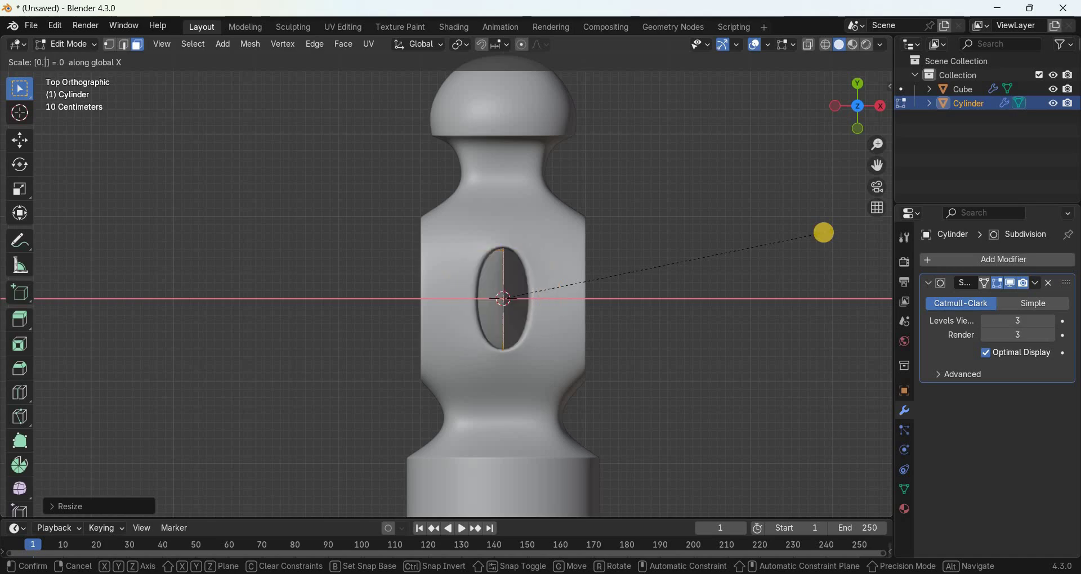
text(4519)
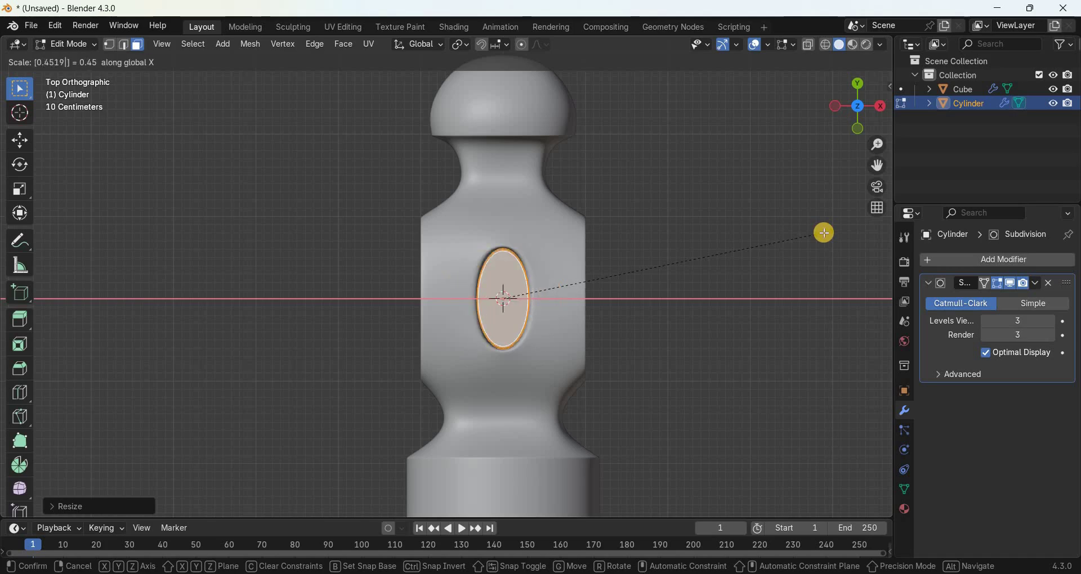
key(Return)
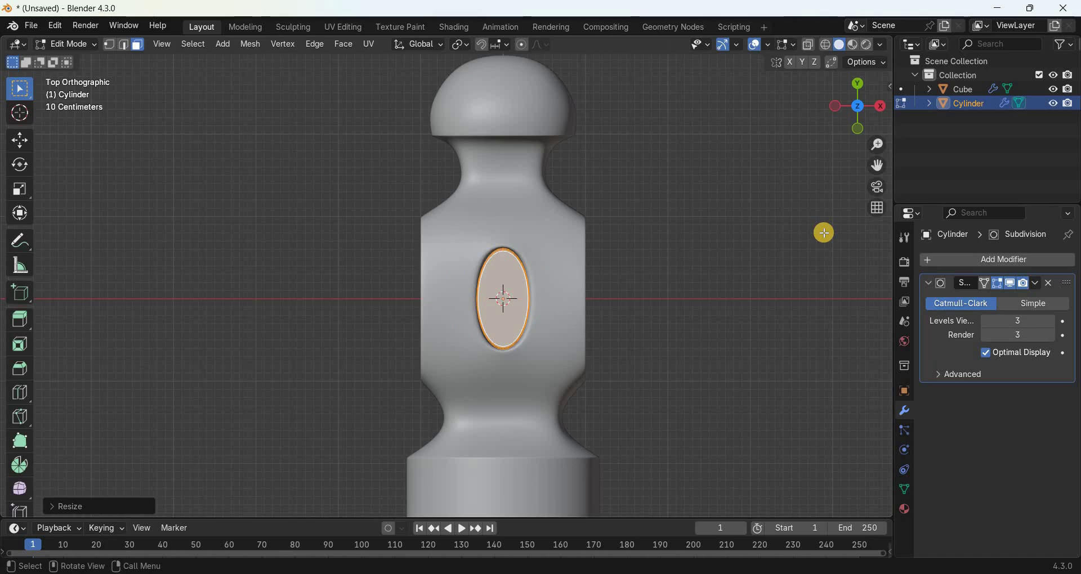
- Add a loop cut to the handle's tapered section and slide it up close to the edge just below the head
key(KP_3)
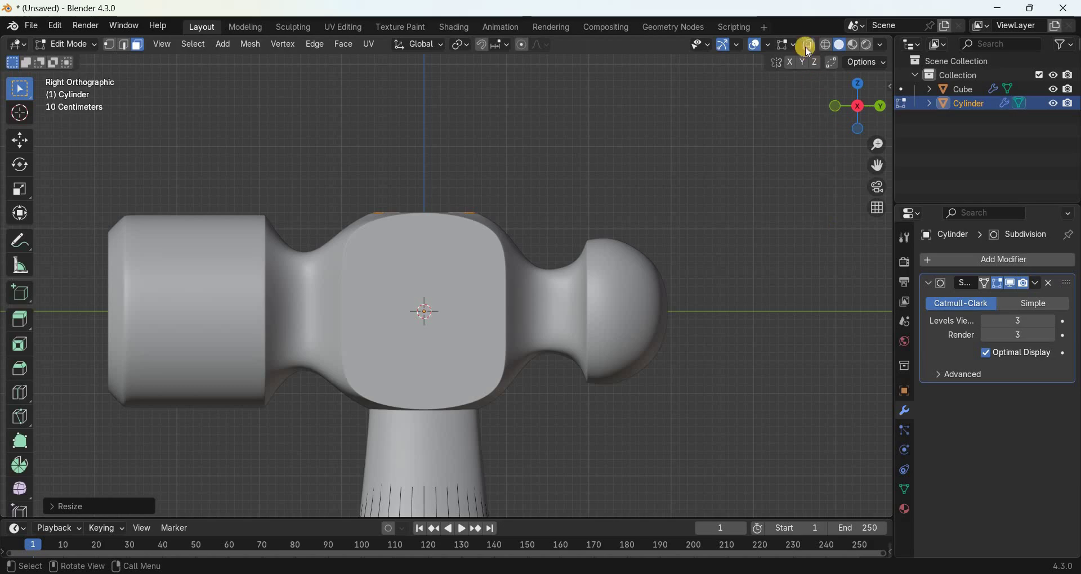
key(alt+z)
scroll(876, 162, down, 2)
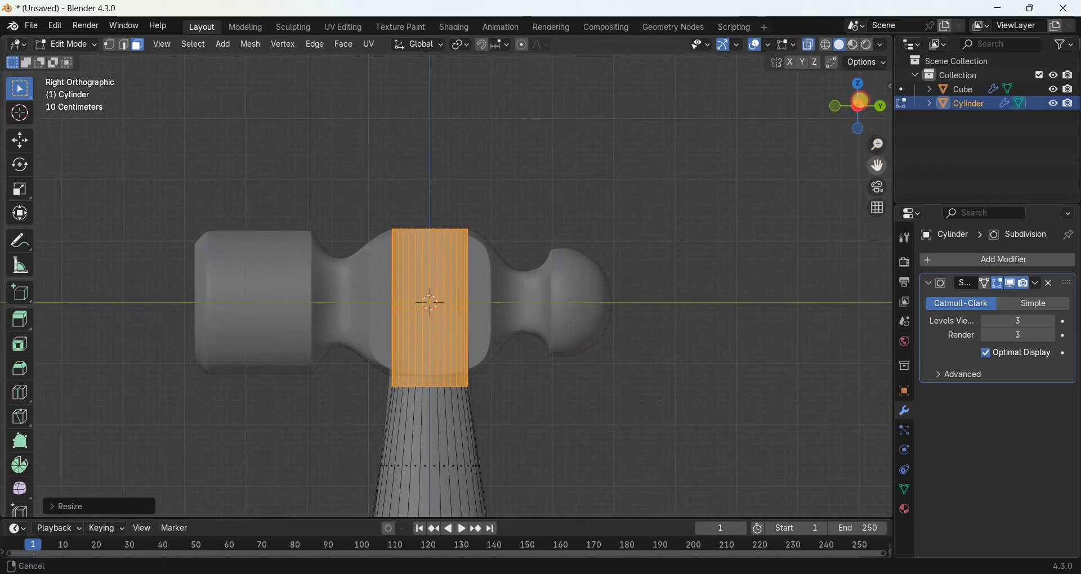
scroll(673, 249, down, 3)
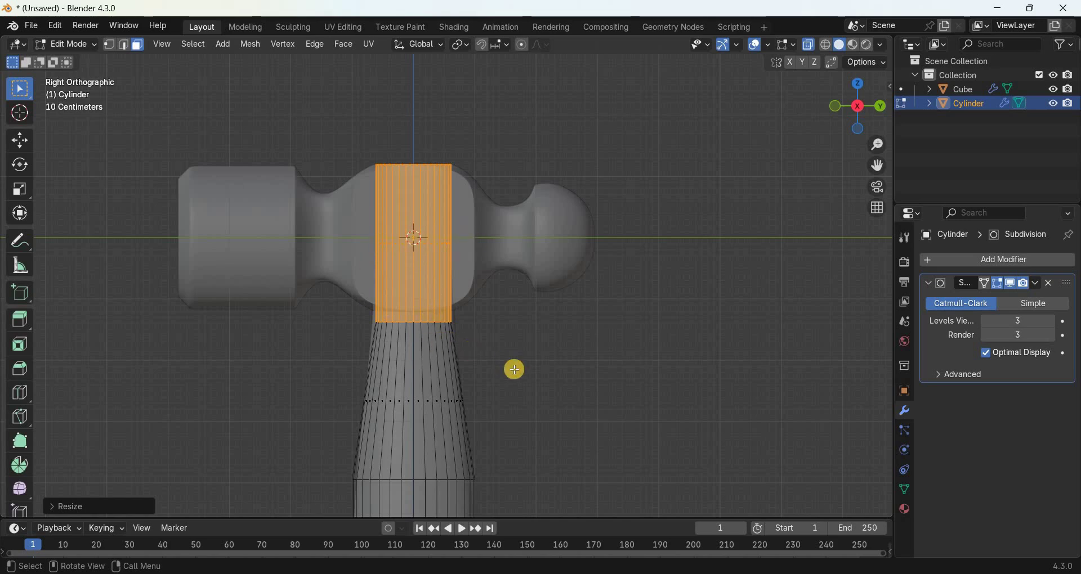
key(ctrl+r)
drag(440, 406, 457, 329)
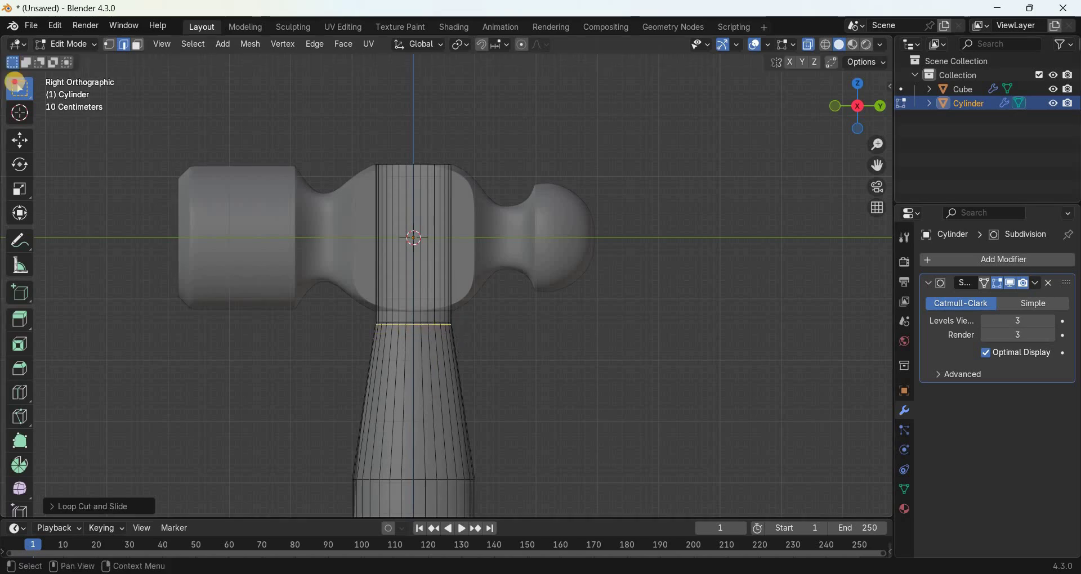
- Select the edge loop at the lower end of the handle's upper taper and move it 0.941 m along the global Z axis
drag(877, 165, 389, 245)
drag(333, 265, 550, 314)
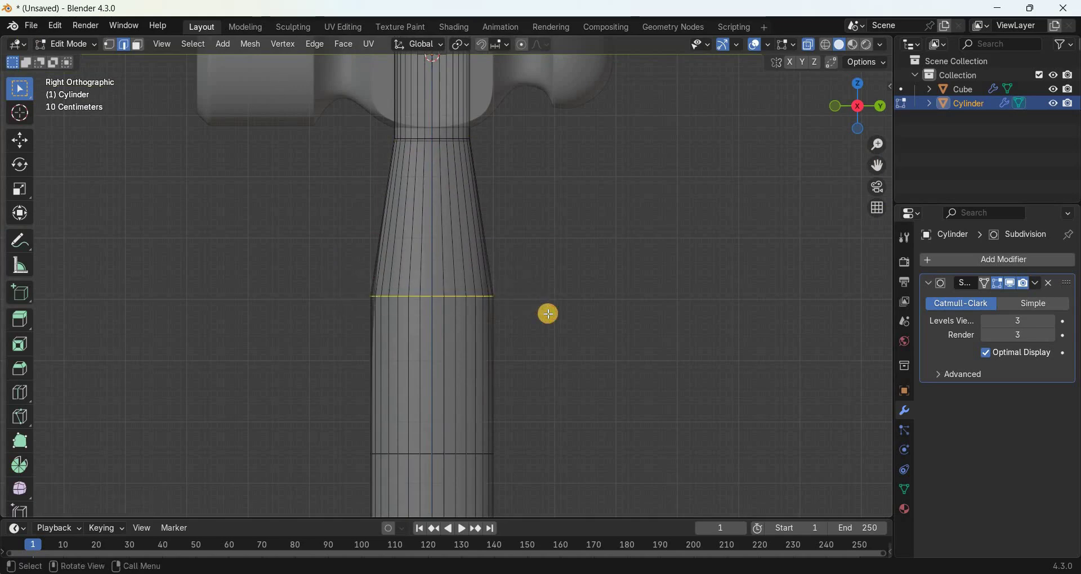
key(g)
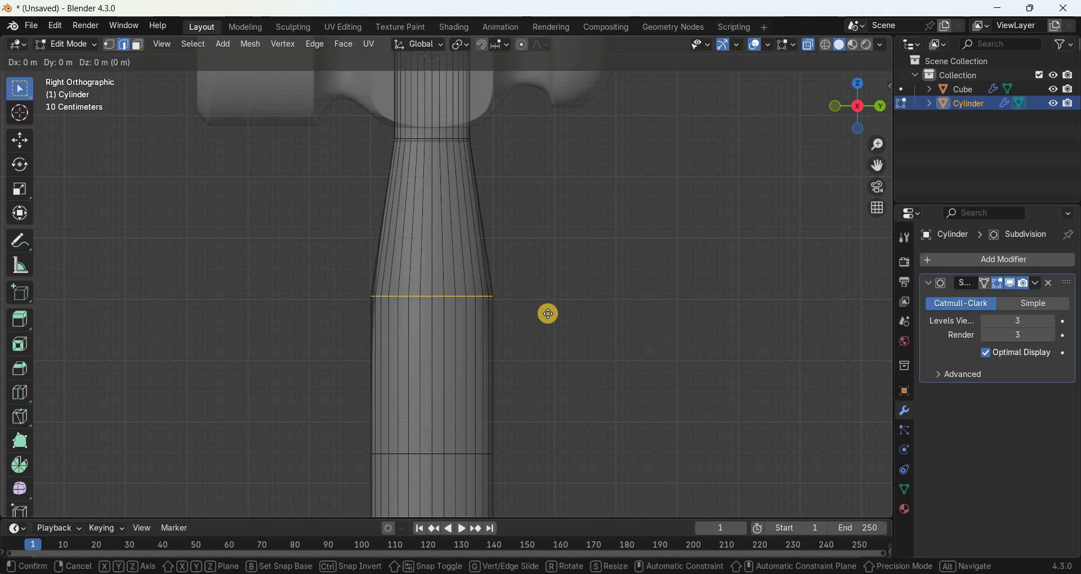
text(z)
text(0.941)
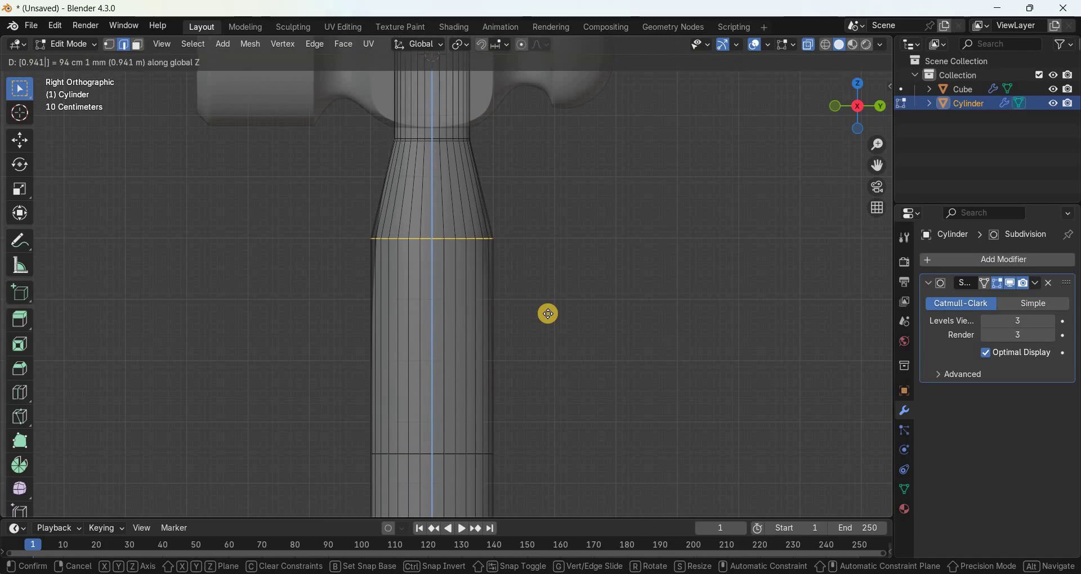
key(Return)
- Select the next edge loop down the handle and scale it uniformly by 0.518 to form a narrow neck
drag(877, 166, 496, 348)
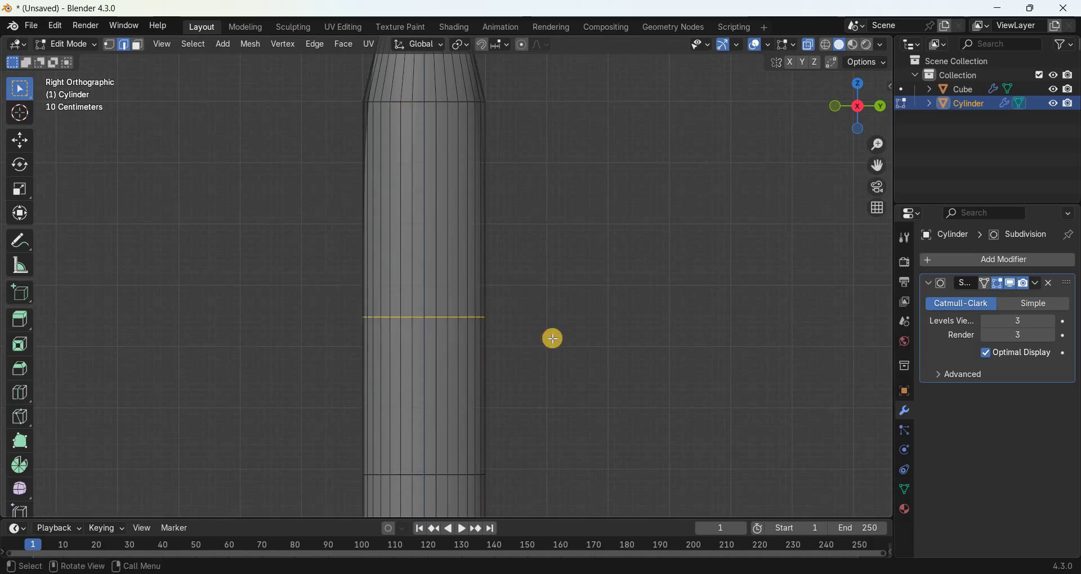
text(s)
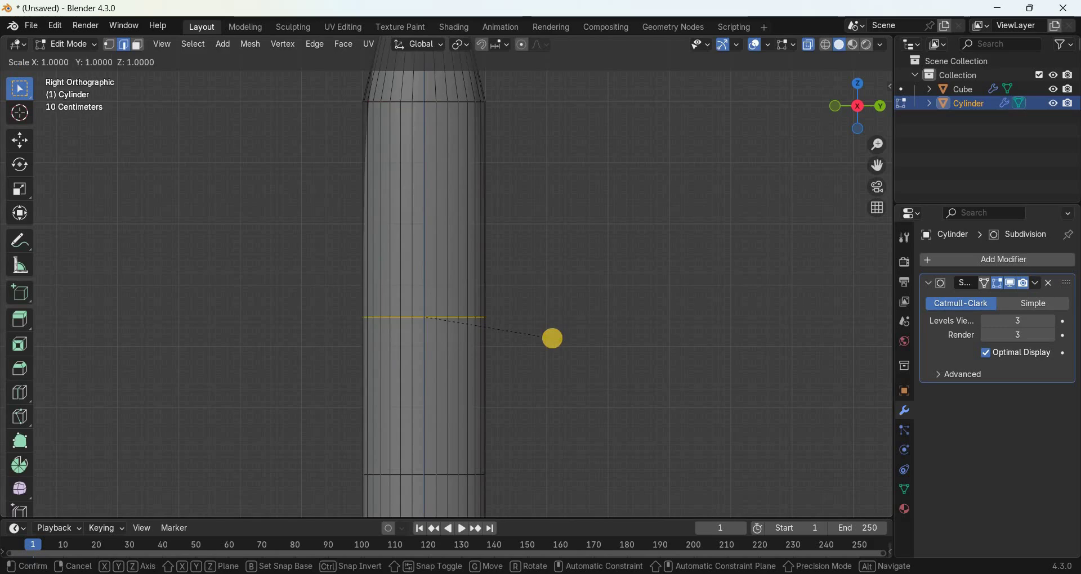
text(0.518)
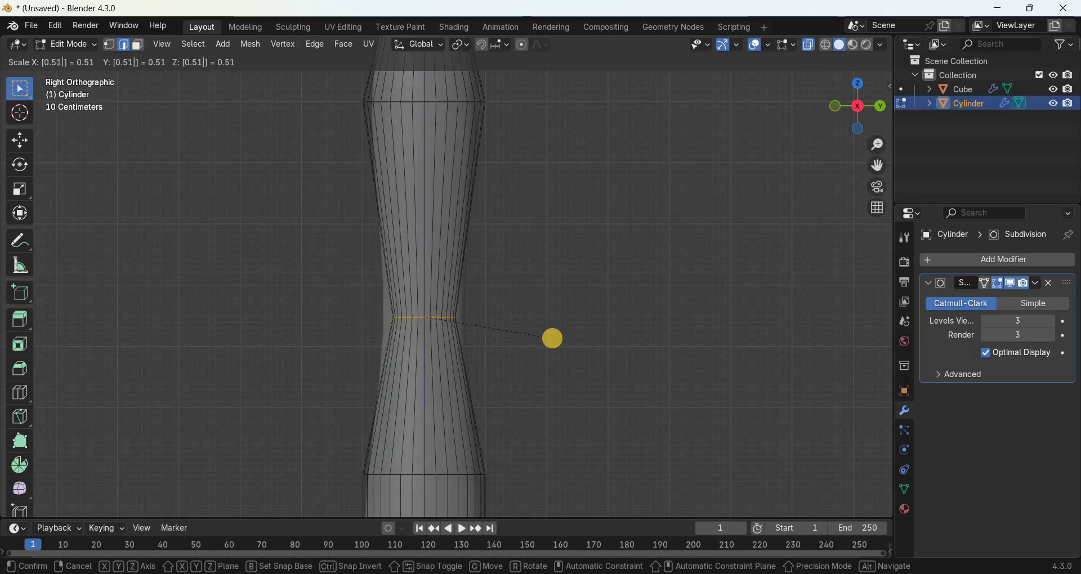
key(Return)
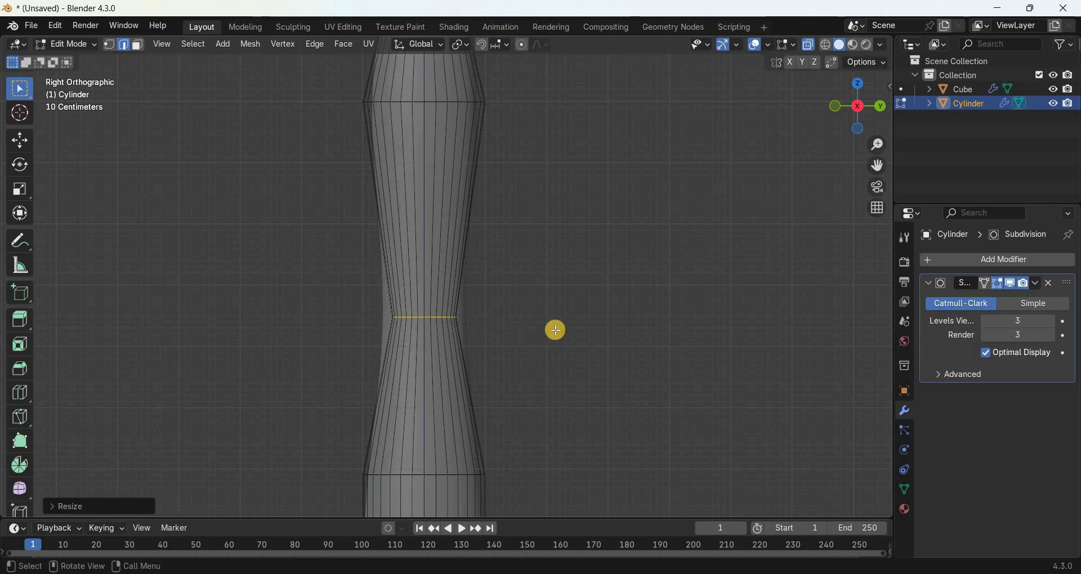
- Move the narrowed neck edge loop 1.552 m along the global Z axis
key(g)
text(z)
text(1.552)
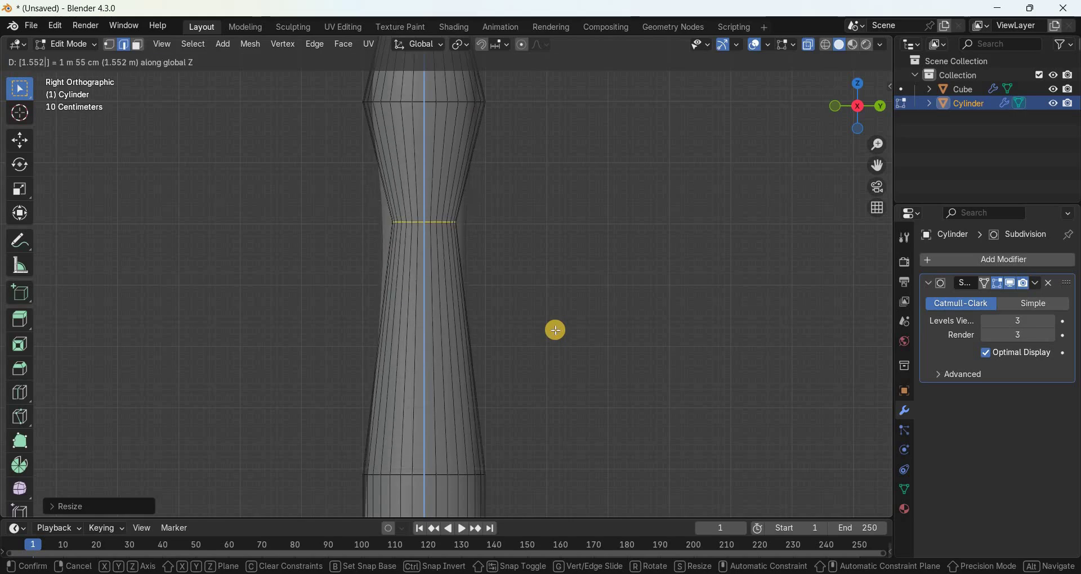
key(Return)
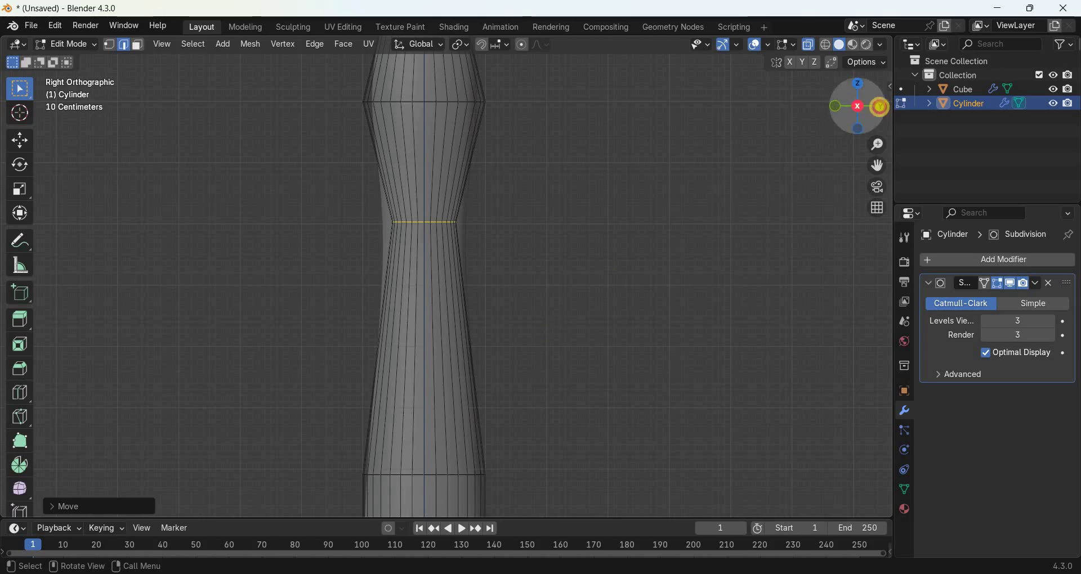
- Select the edge loop directly below the narrow neck and move it 1.105 m along the global Z axis
drag(847, 99, 850, 103)
drag(885, 167, 573, 323)
drag(350, 268, 629, 338)
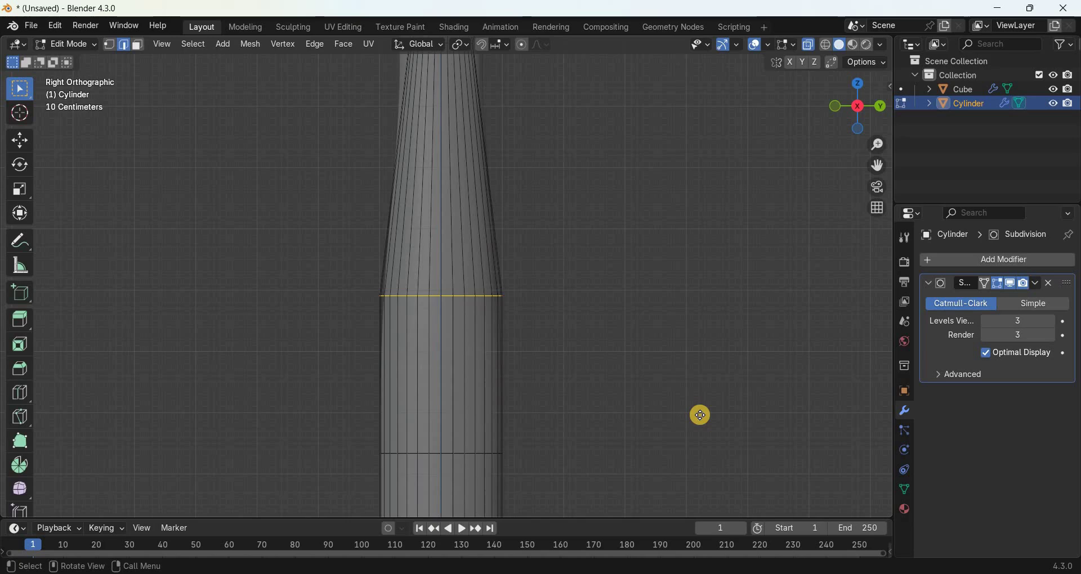
key(g)
key(z)
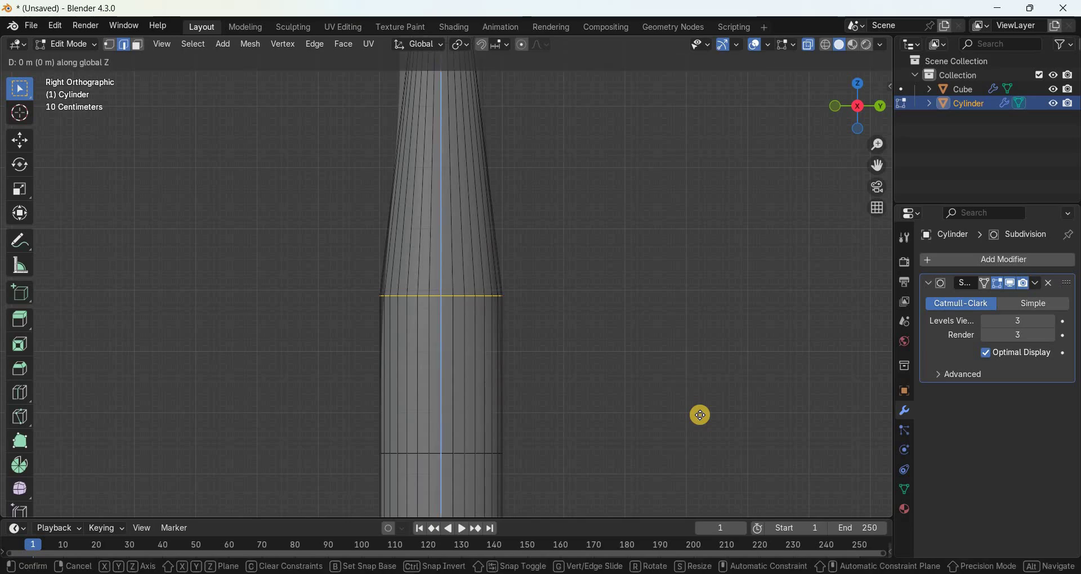
text(1.105)
key(Return)
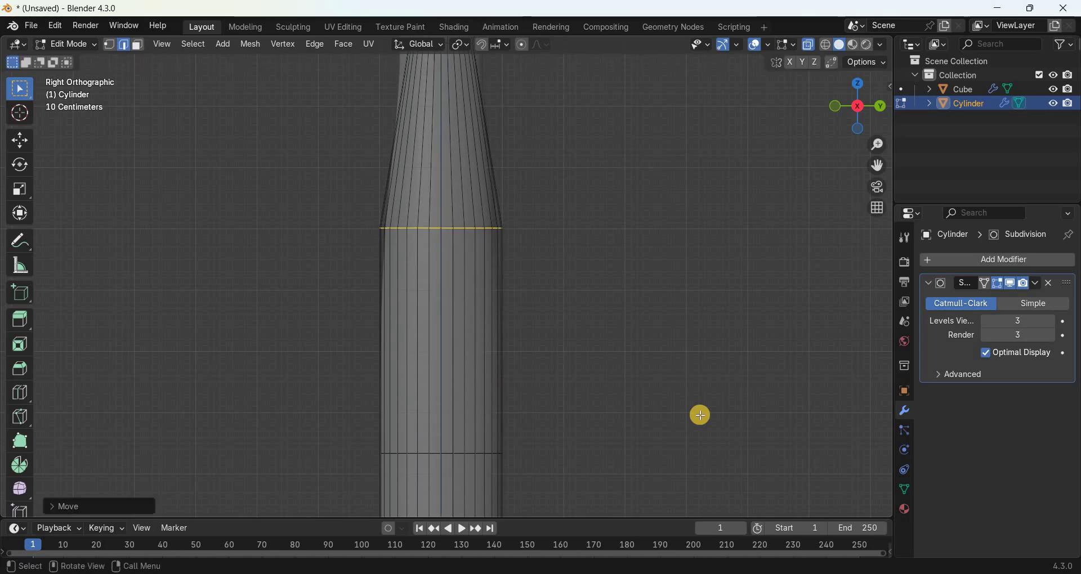
- Select the handle's bottom end edge loop and scale it uniformly by 1.2120 to flare the base
drag(874, 145, 413, 394)
alt+click(553, 428)
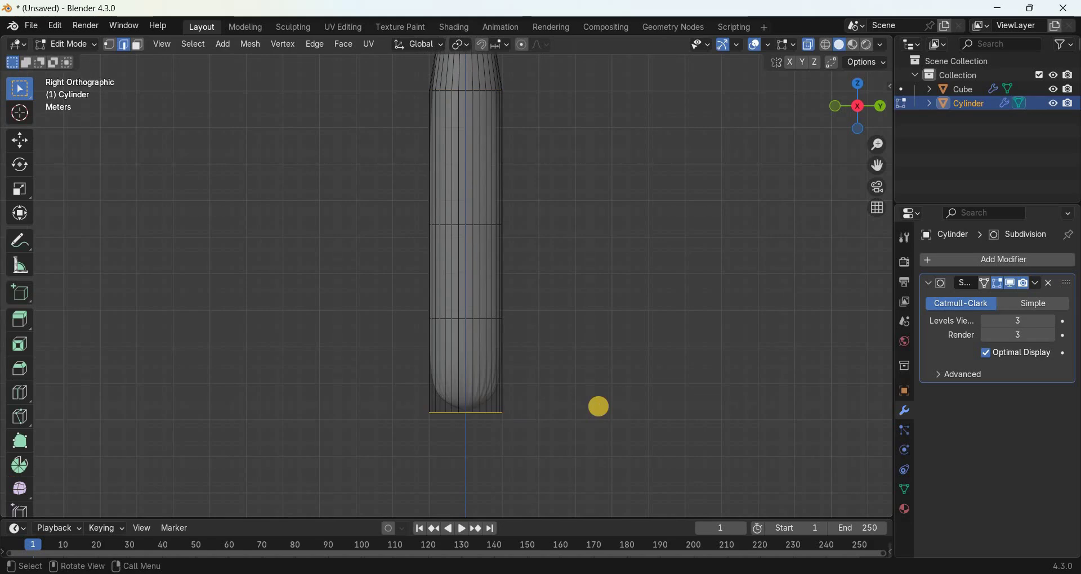
text(s1.2120)
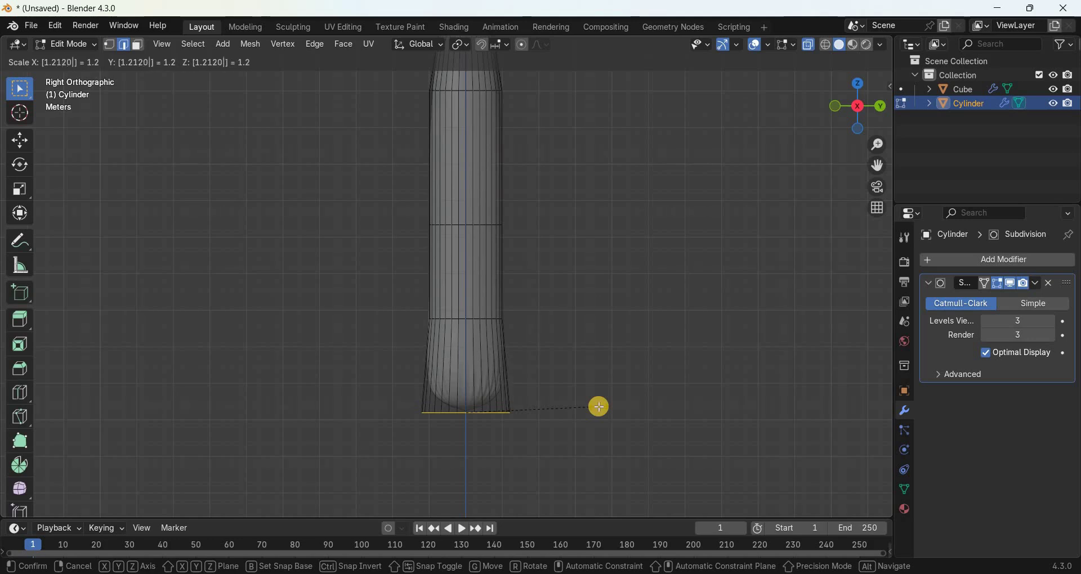
key(Return)
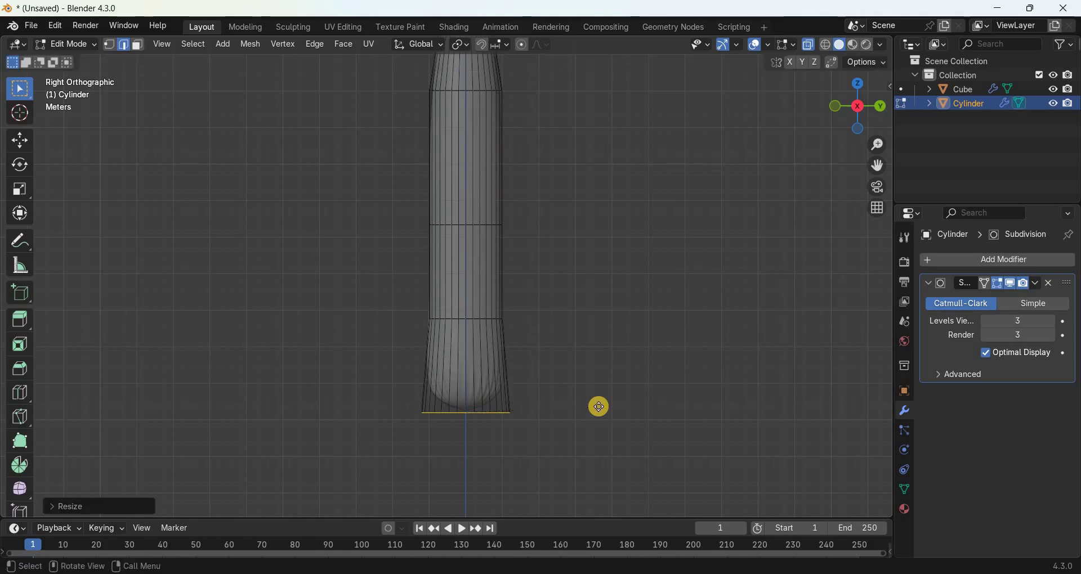
- Extrude the flared bottom end of the handle by 0.7955 m
text(e0.)
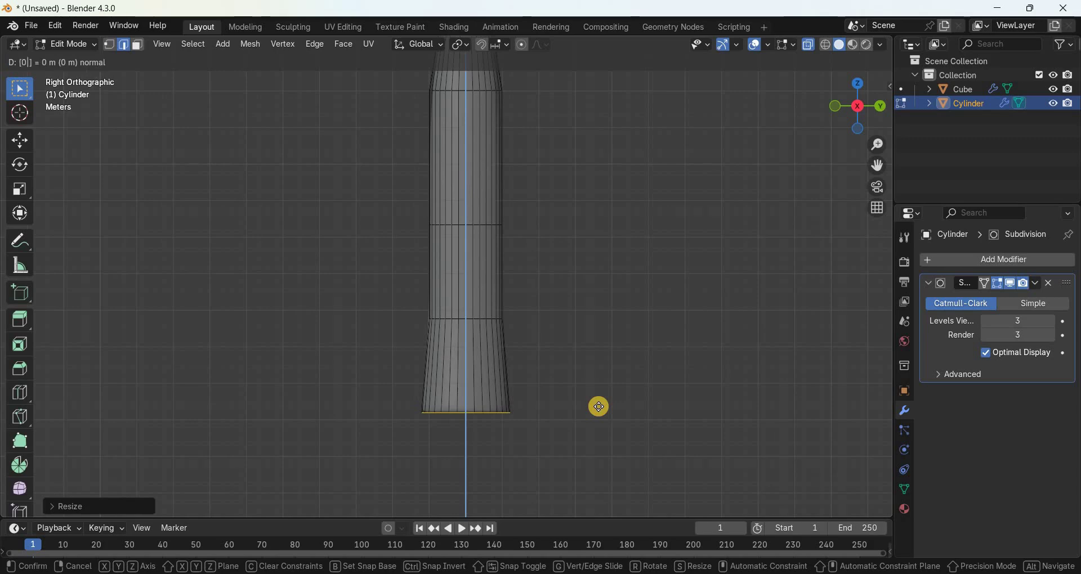
text(7955)
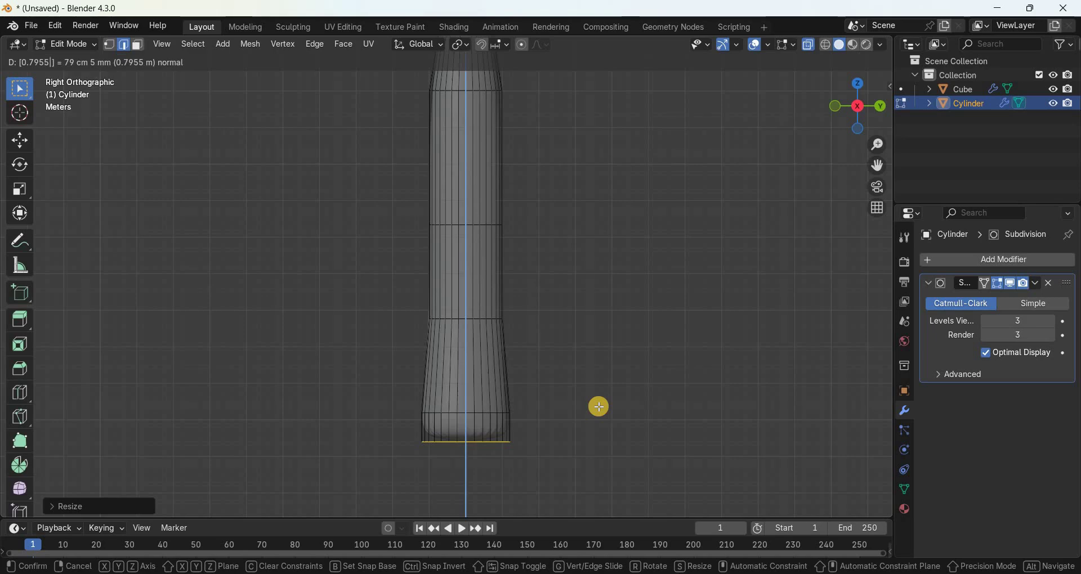
key(Return)
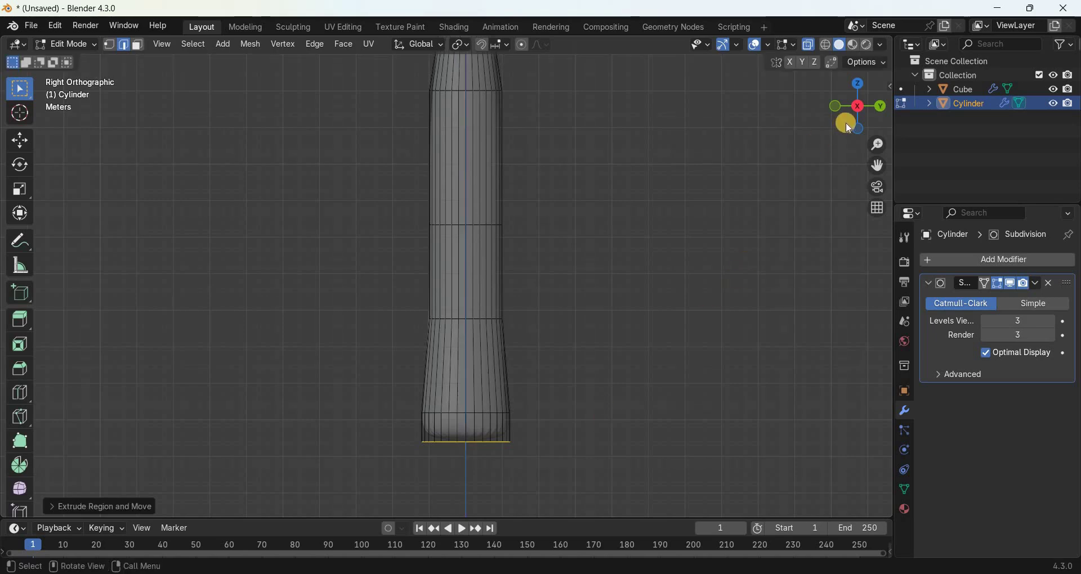
- Inset the handle's bottom end face twice, by 0.007786 m and then by 0.014754 m
drag(846, 122, 693, 345)
key(i)
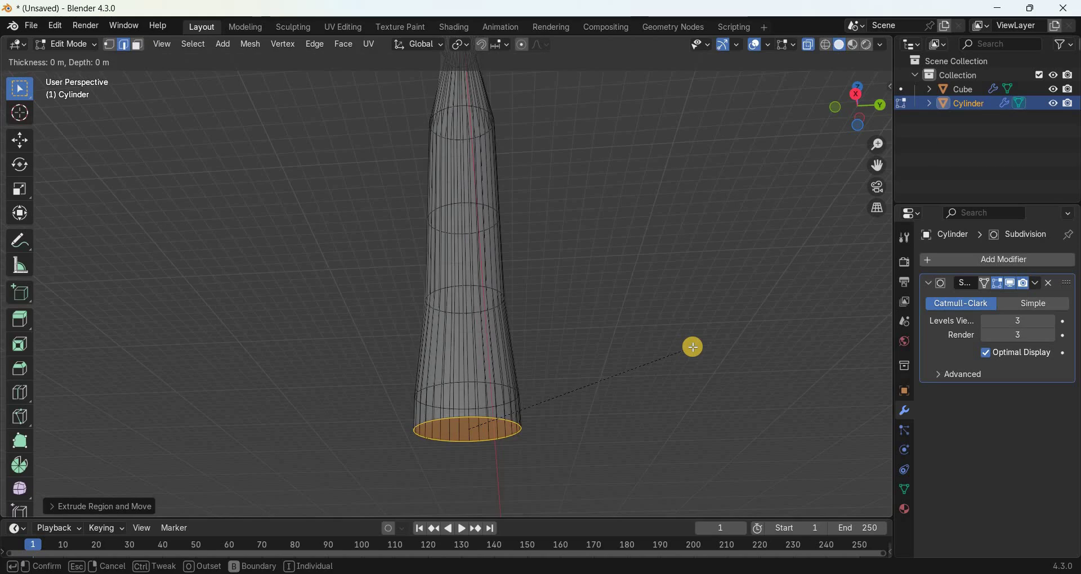
text(0.007786)
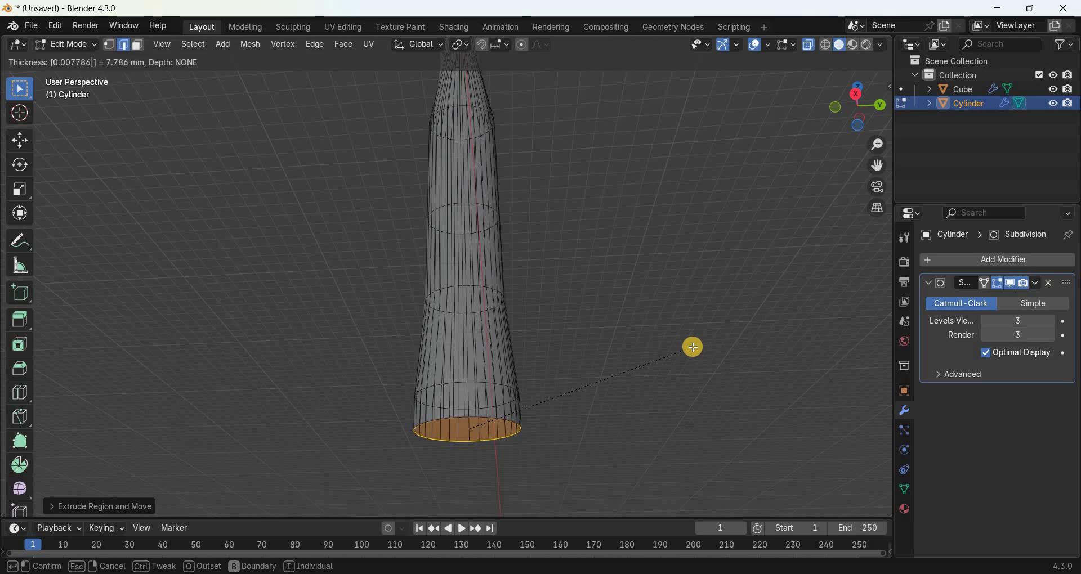
key(Return)
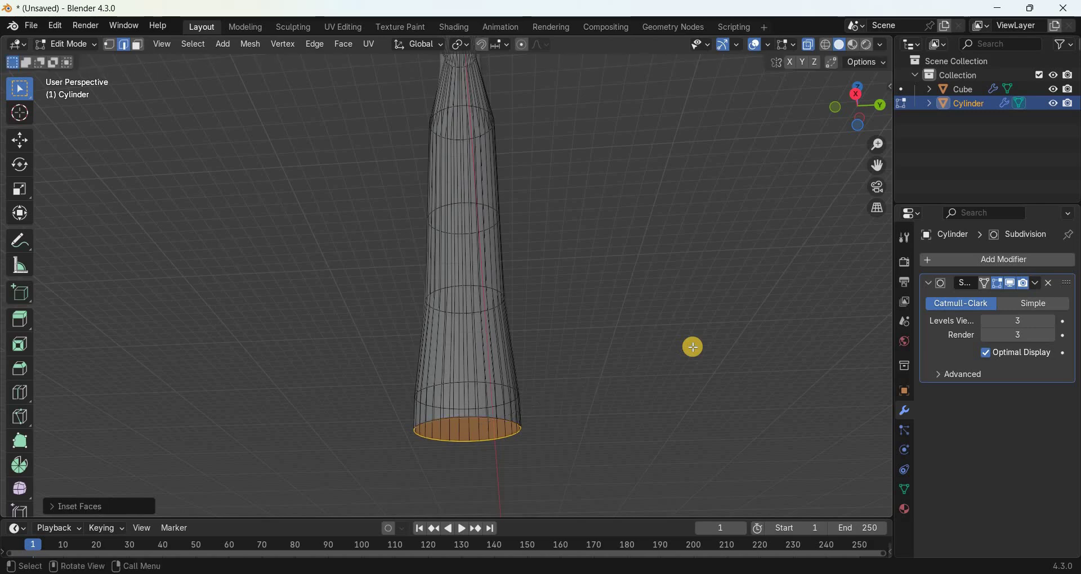
key(i)
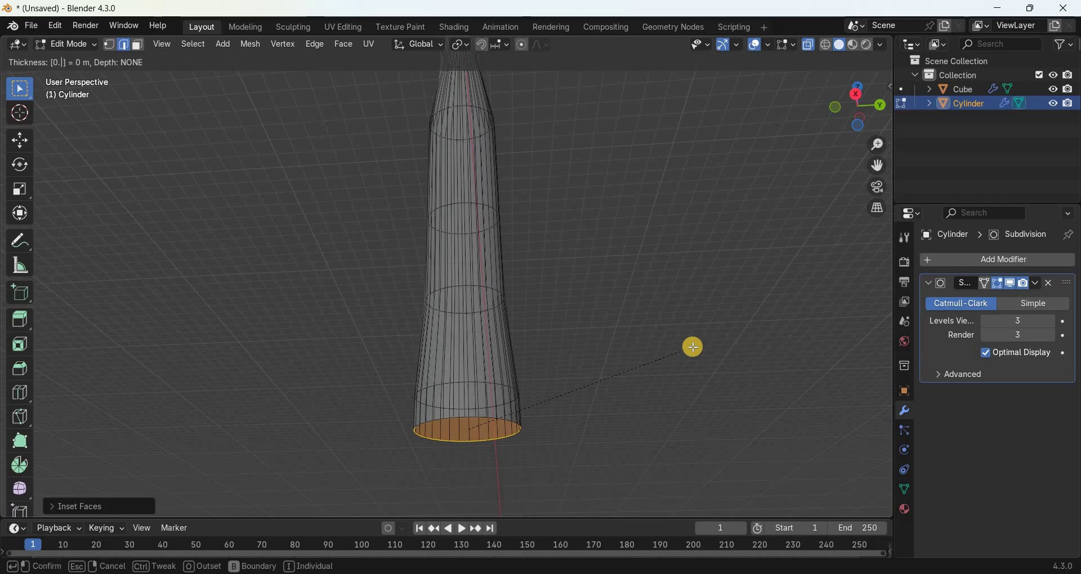
text(0.0)
text(14754)
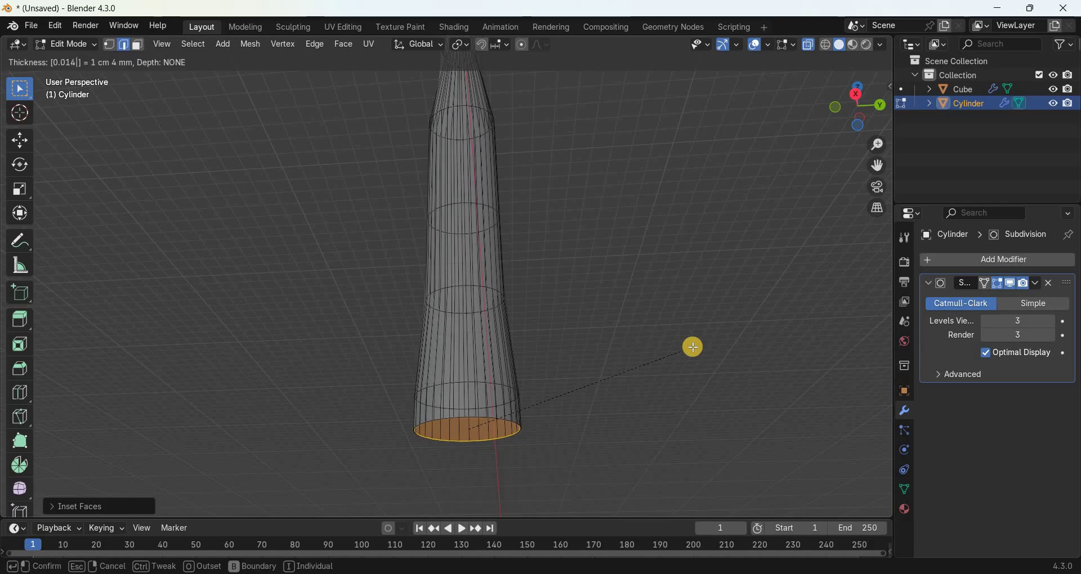
key(Return)
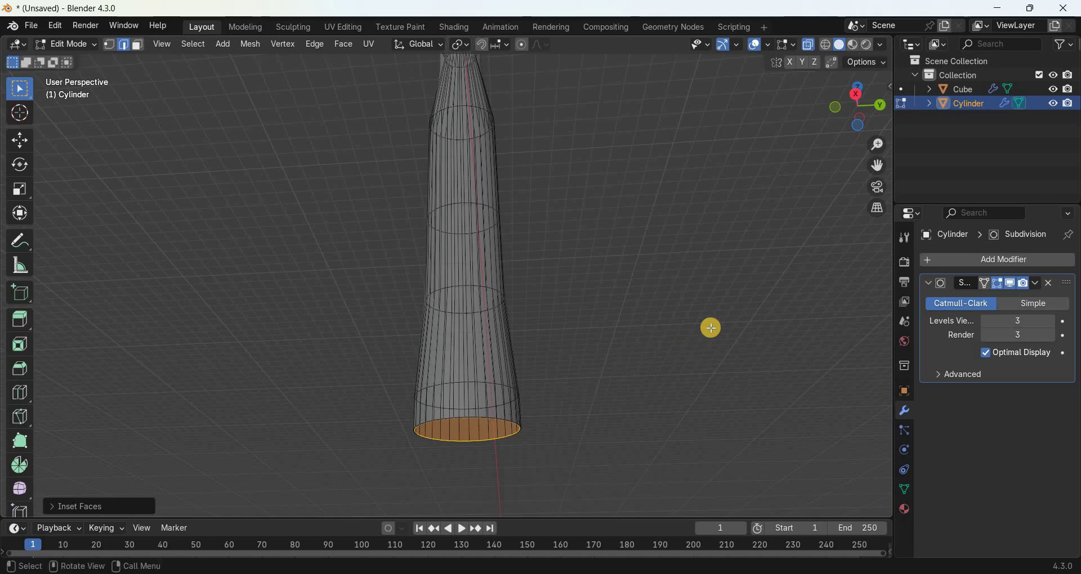
- Add one loop cut in the handle's flared section and slide it by about 0.96 toward the edge loop above the base
key(KP_3)
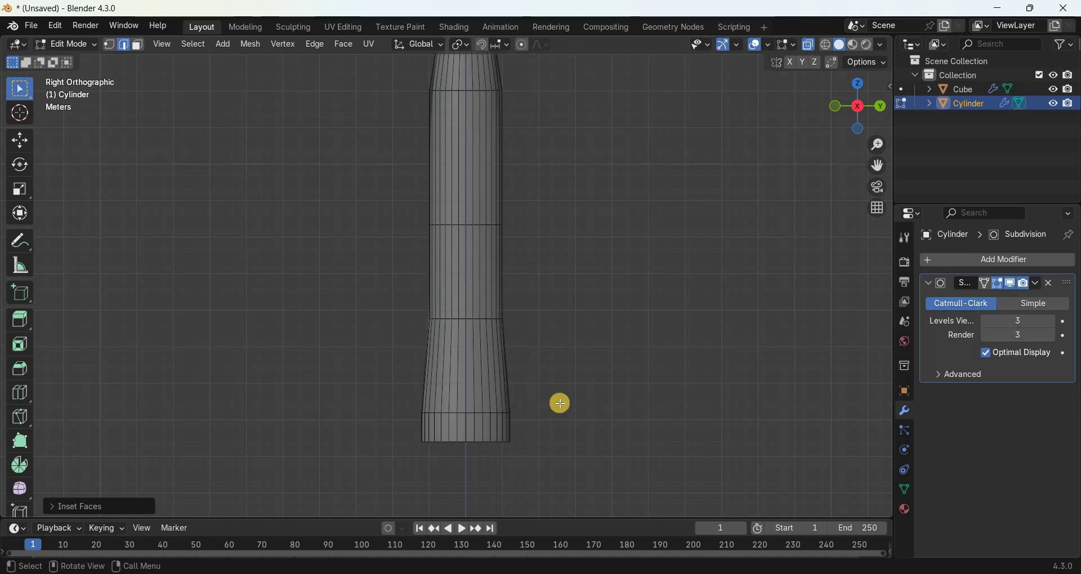
key(ctrl+r)
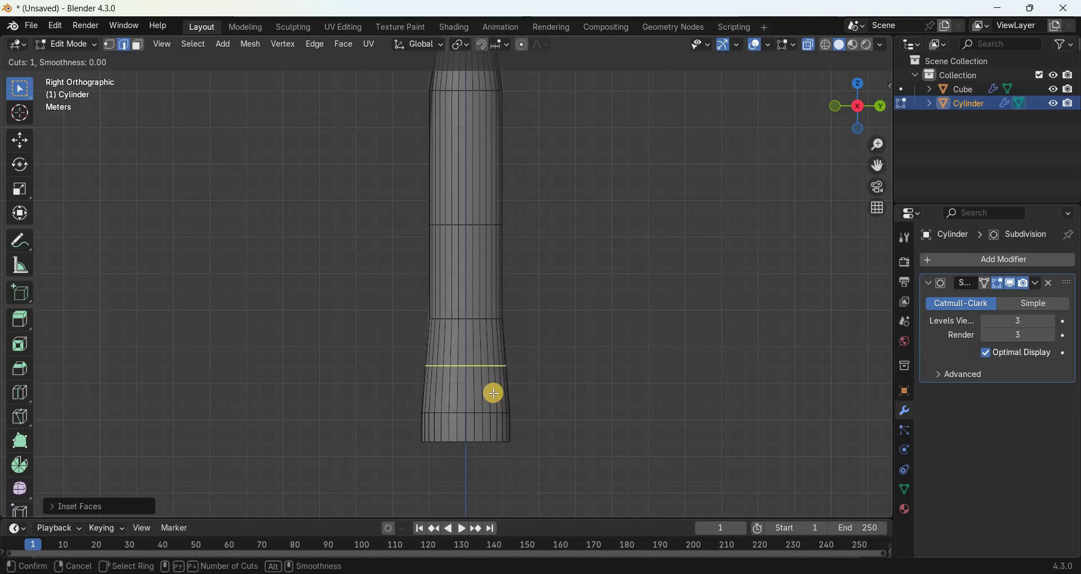
click(493, 412)
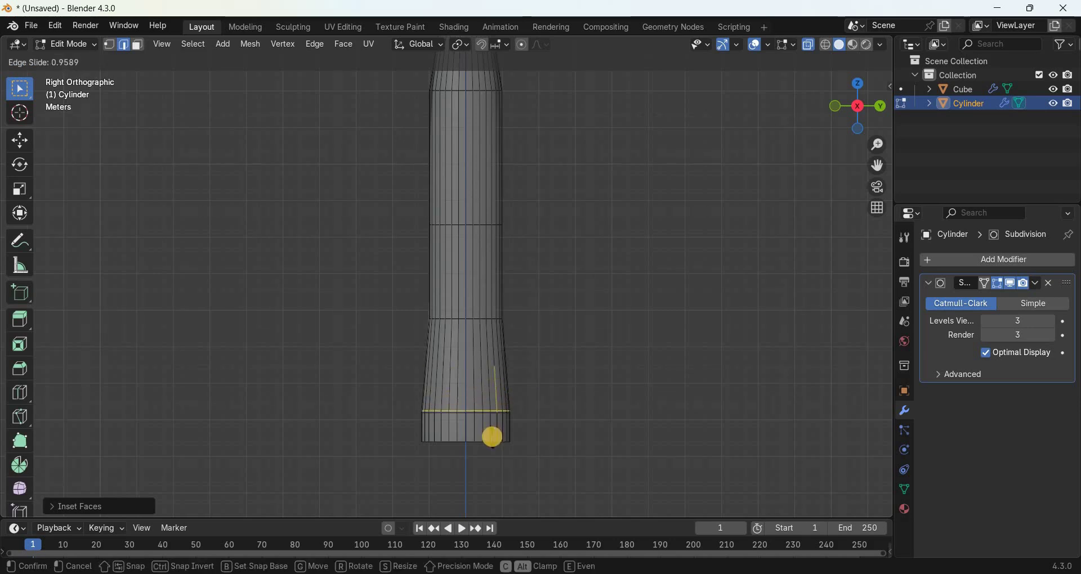
click(492, 438)
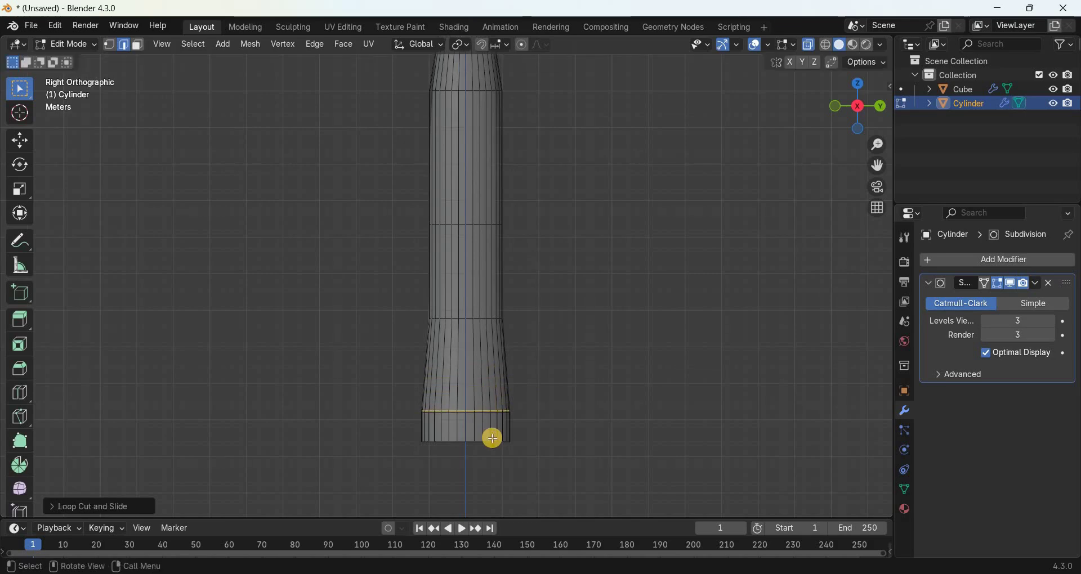
- Turn off X-ray and return to Object Mode with the viewport overlays hidden
click(807, 45)
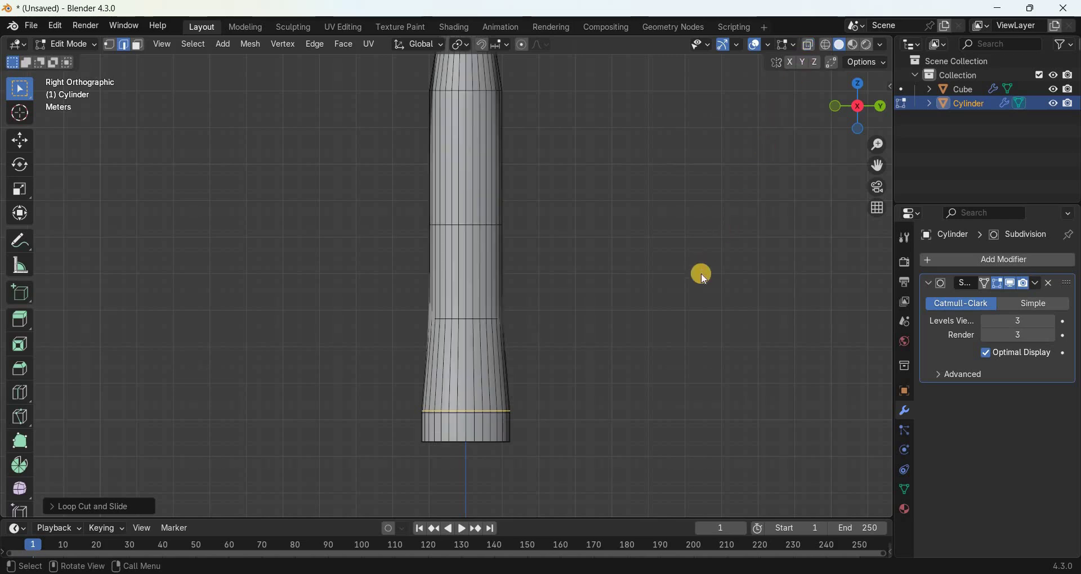
key(Tab)
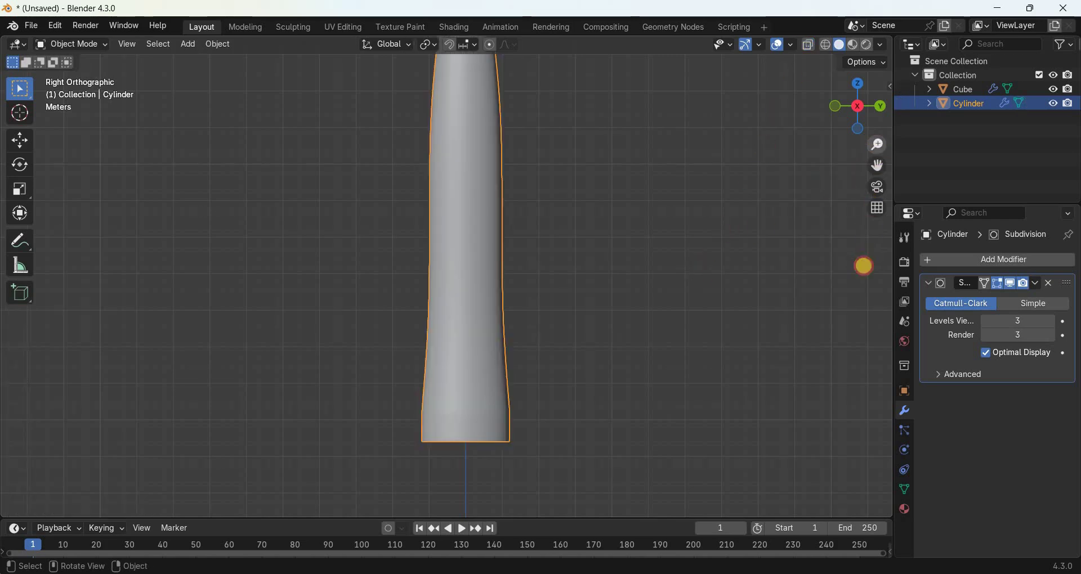
scroll(813, 79, down, 3)
key(shift+alt+z)
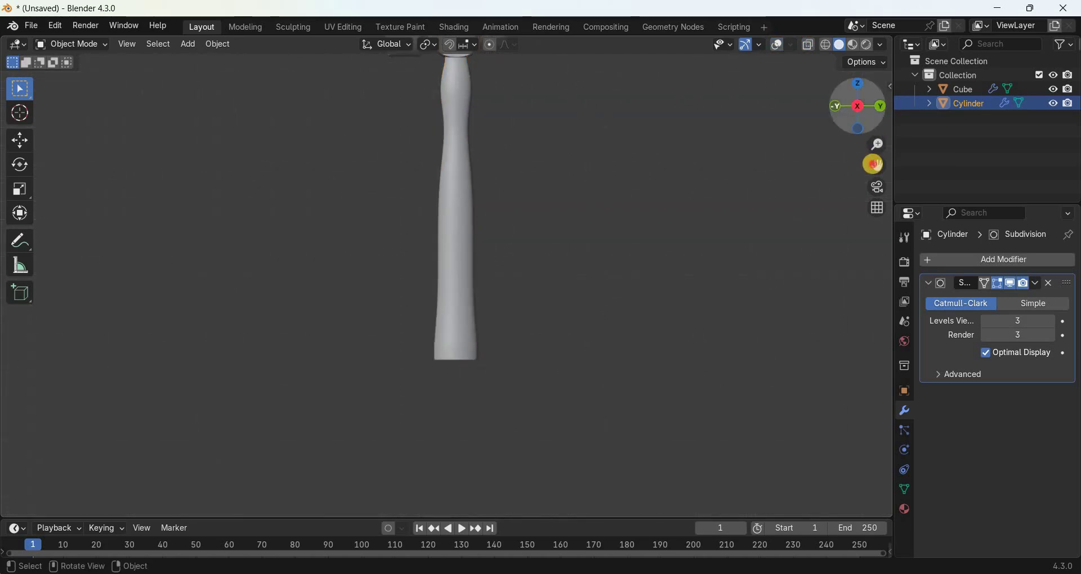
- Examine the shape of the complete hammer, both head and handle, from all sides
drag(854, 110, 847, 99)
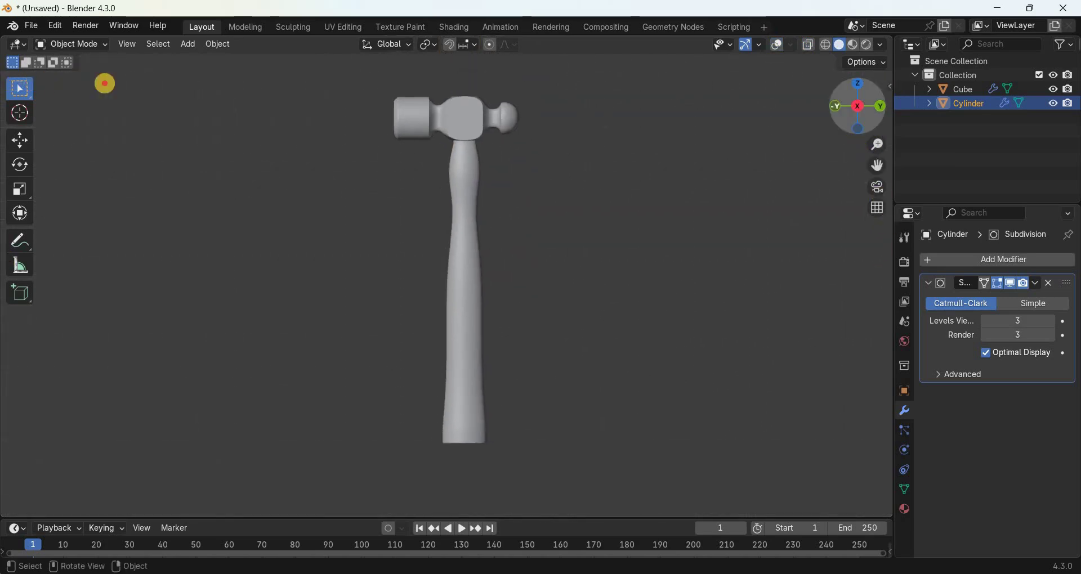
middle_drag(197, 86, 47, 121)
middle_drag(205, 126, 304, 134)
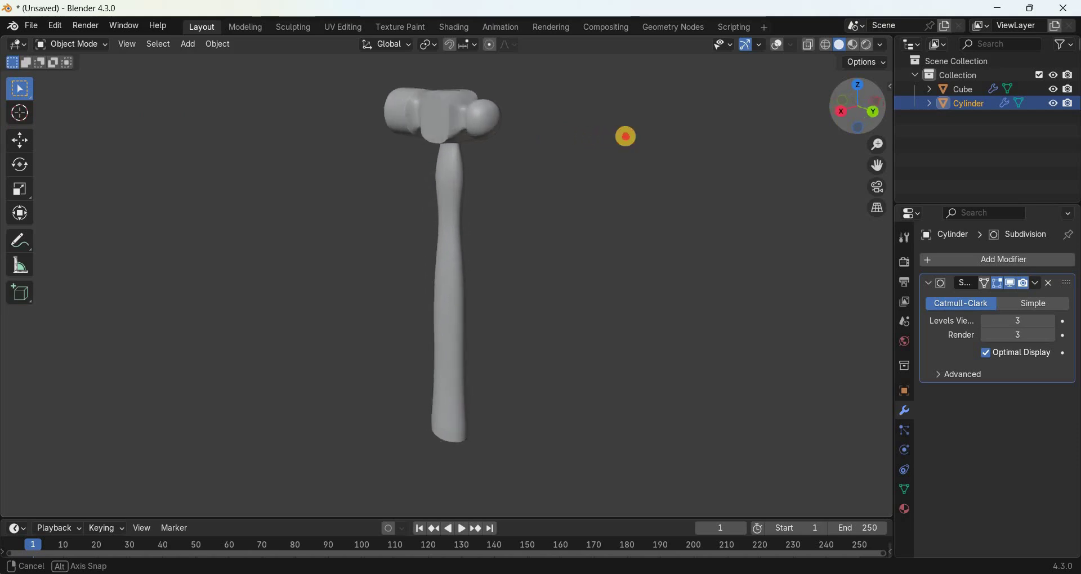
middle_drag(682, 136, 737, 137)
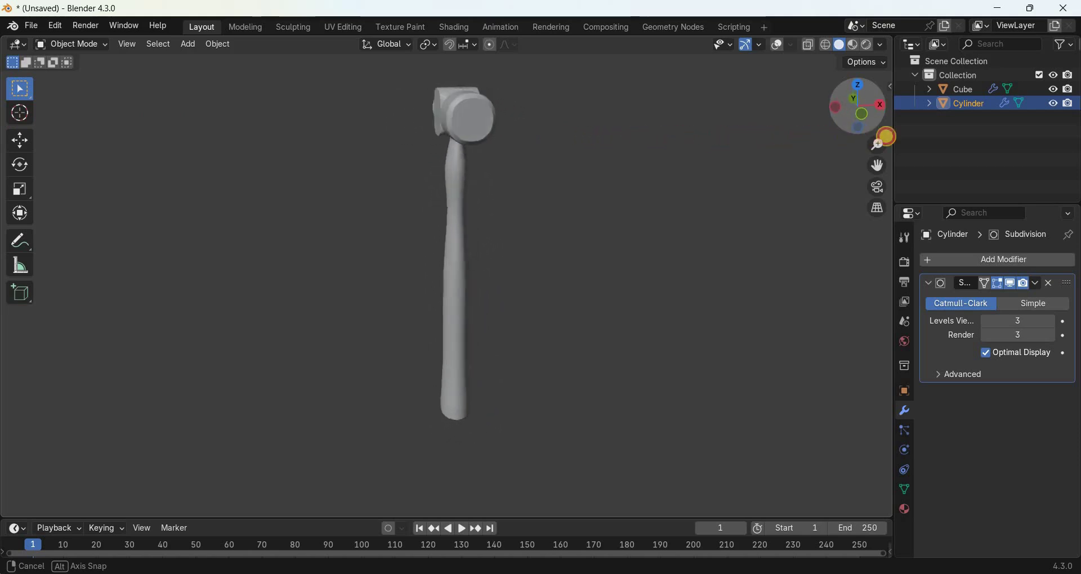
middle_drag(59, 136, 234, 137)
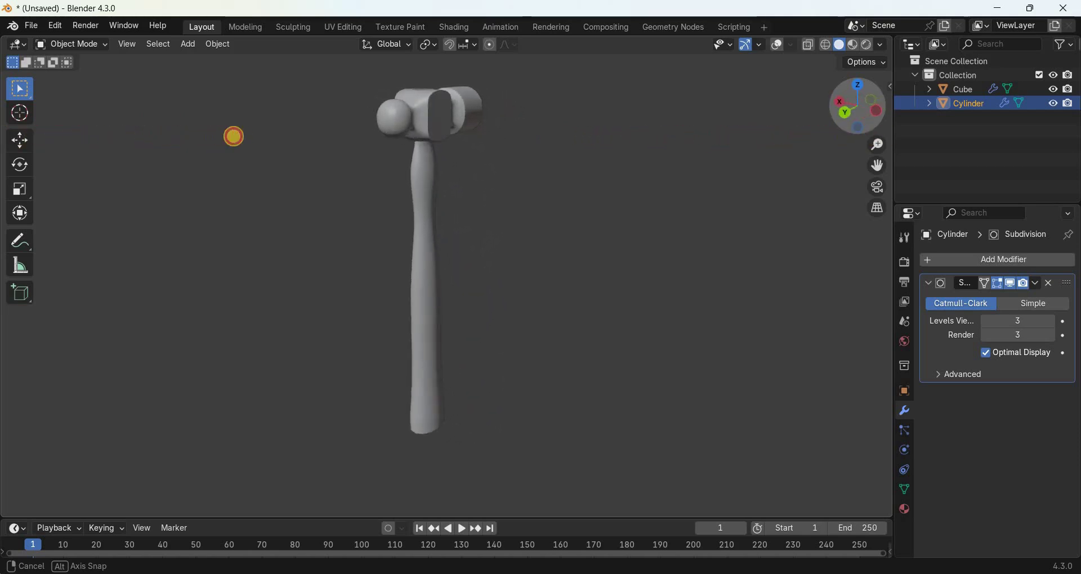